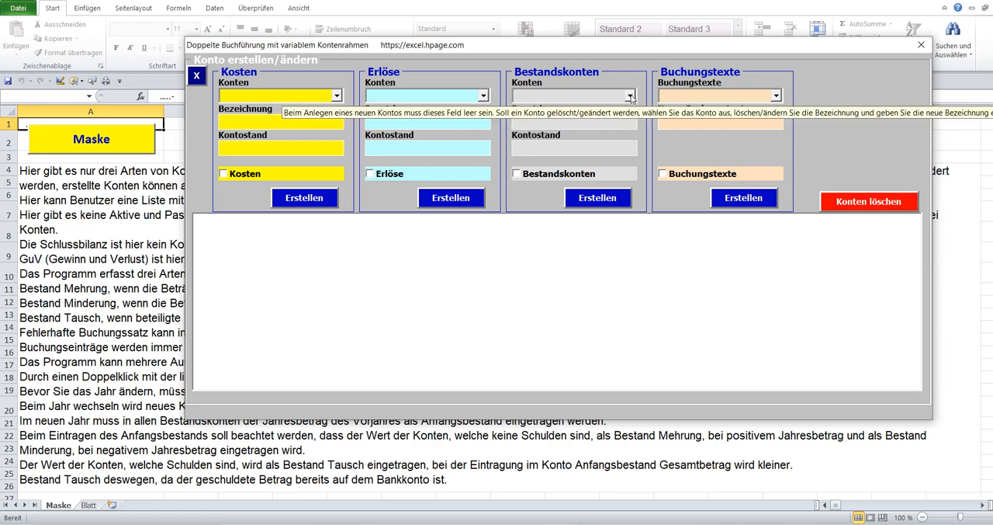
Look up Anfangsbestand among the Bestandskonten and Lebensmittelgeschäft among the Kosten accounts in the account form.
left_click(574, 104)
left_click(482, 98)
left_click(455, 118)
left_click(337, 96)
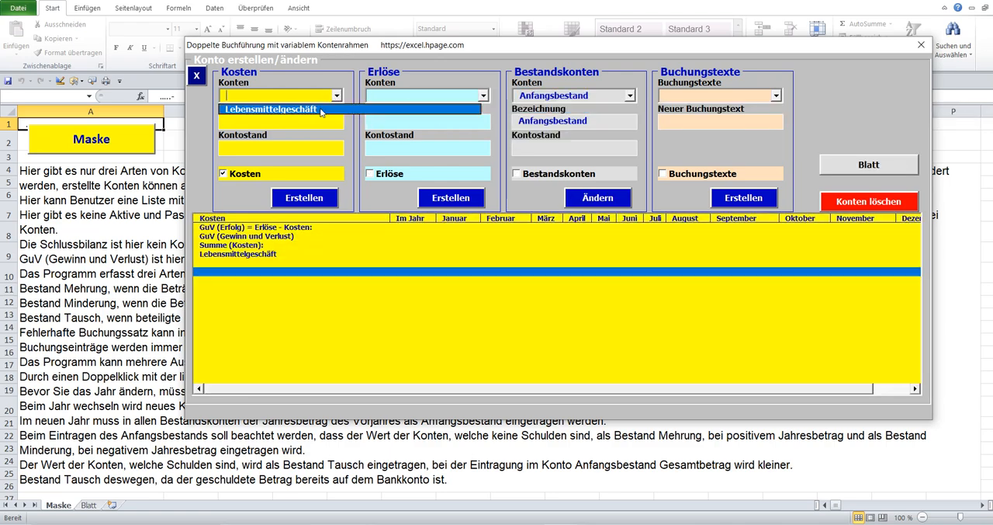
left_click(322, 108)
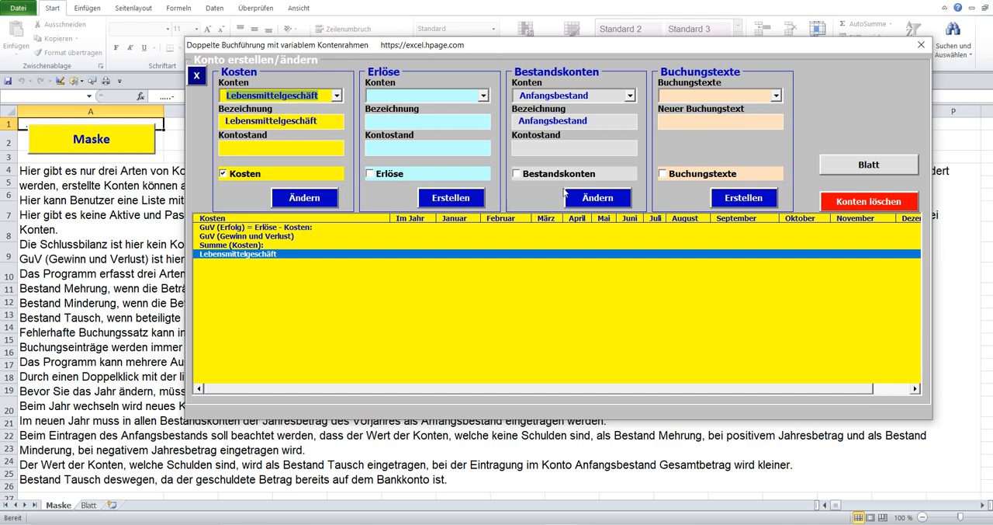
Compare the account lists of Bestandskonten, Erlöse and Kosten, selecting Arbeitslohn as the Erlöse account.
left_click(605, 124)
left_click(465, 121)
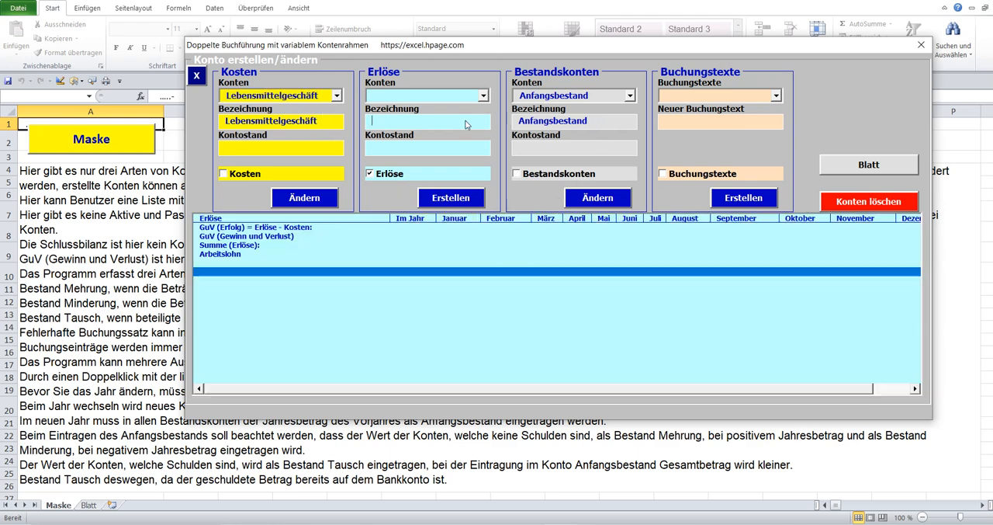
left_click(305, 124)
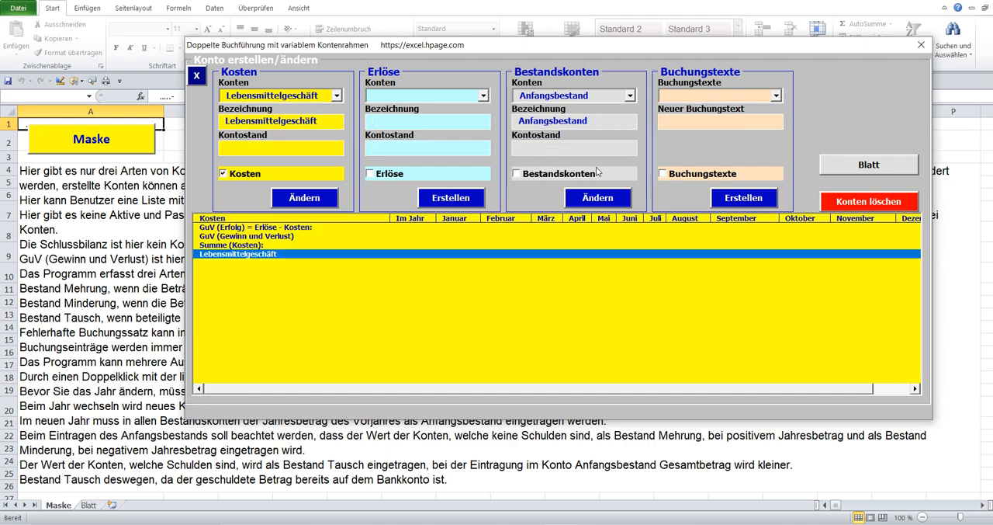
left_click(617, 123)
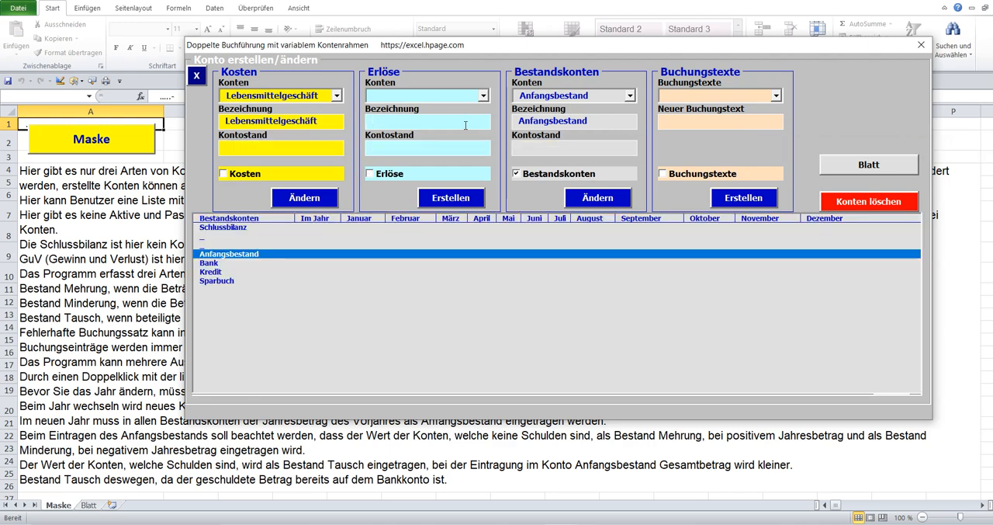
left_click(467, 124)
left_click(483, 95)
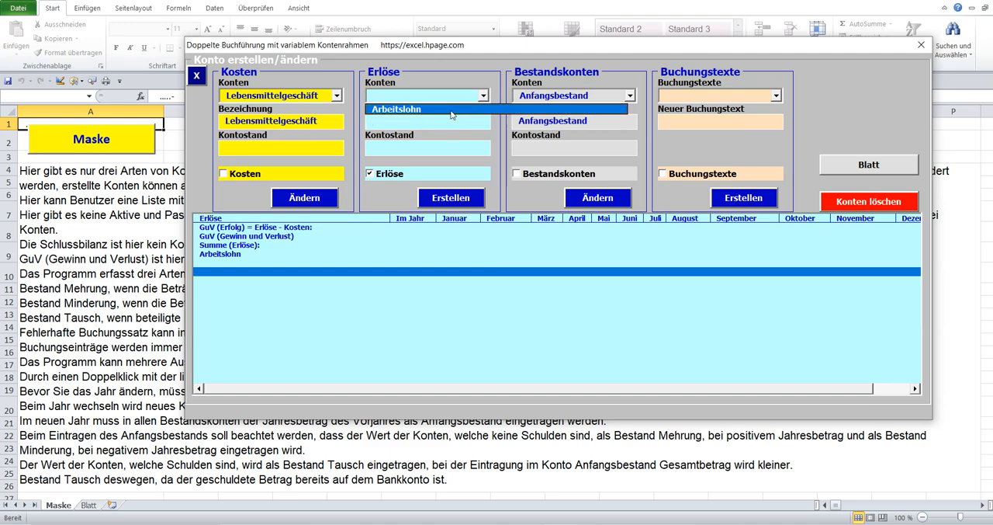
left_click(451, 110)
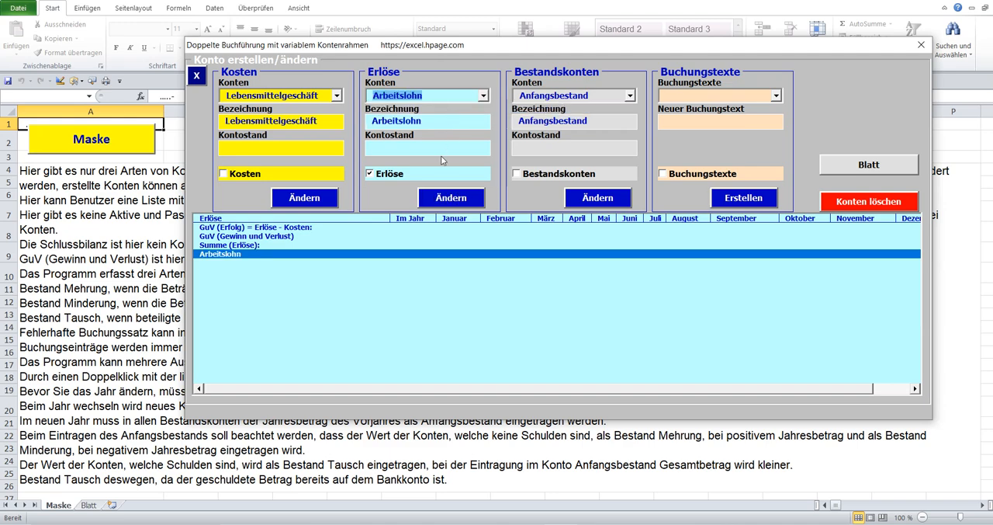
left_click(304, 122)
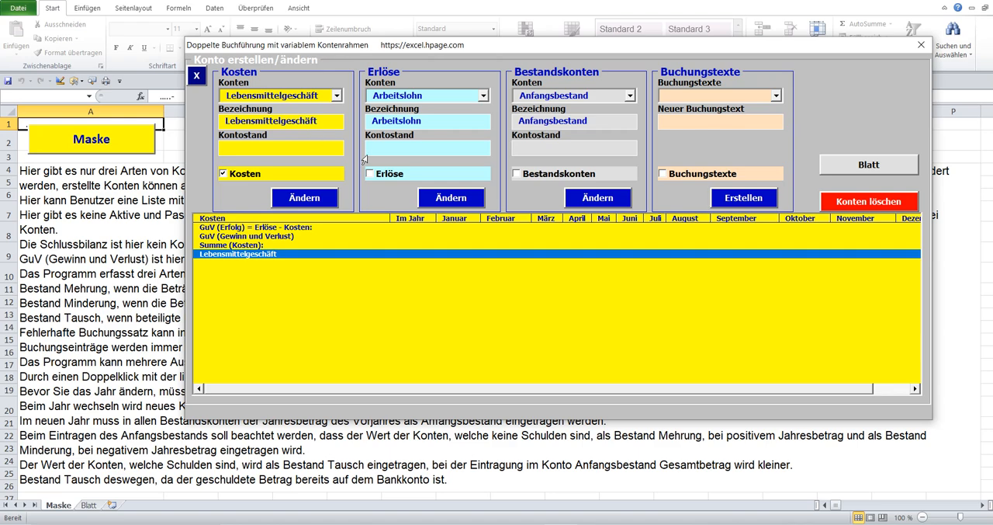
View the Buchungstexte list, selecting the entries Anfangsbestand and Arbeitslohn Überweisung in turn.
left_click(746, 95)
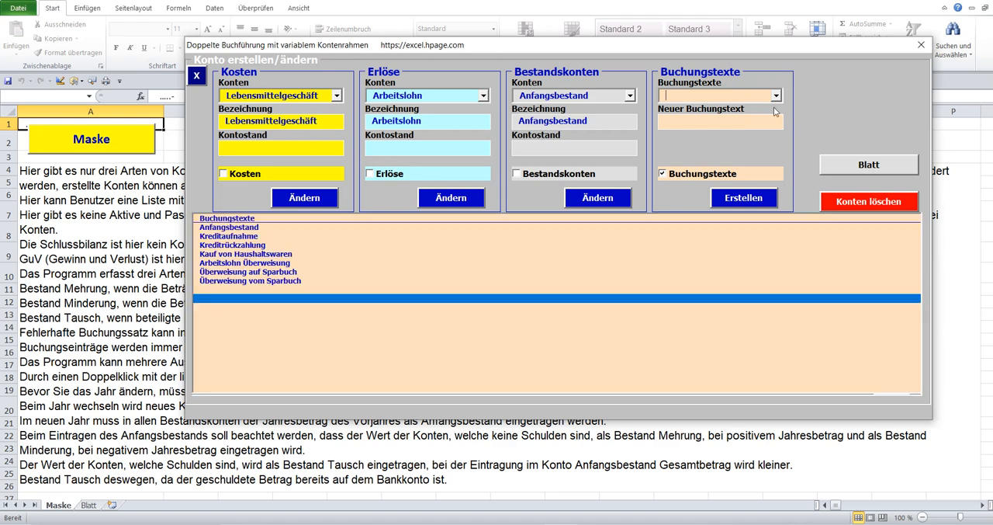
left_click(776, 95)
left_click(757, 105)
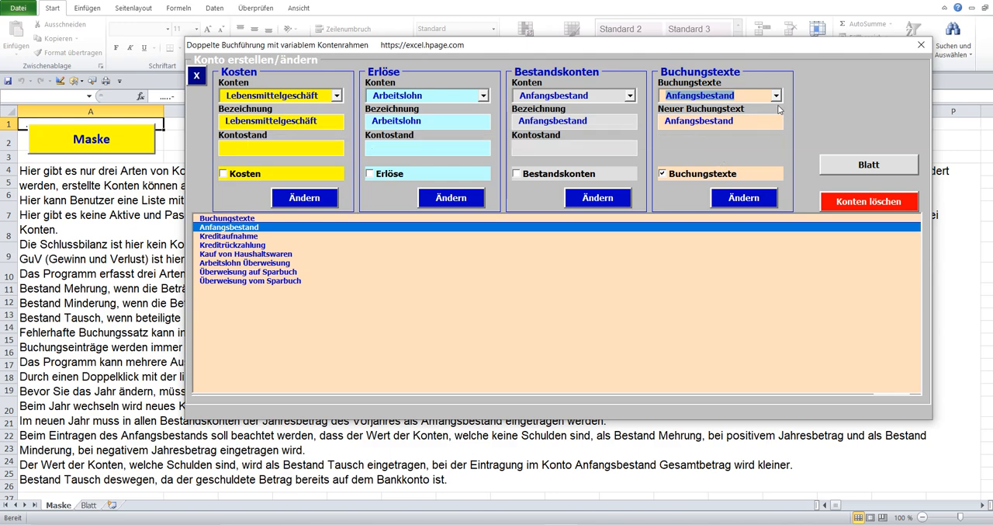
left_click(776, 95)
left_click(744, 150)
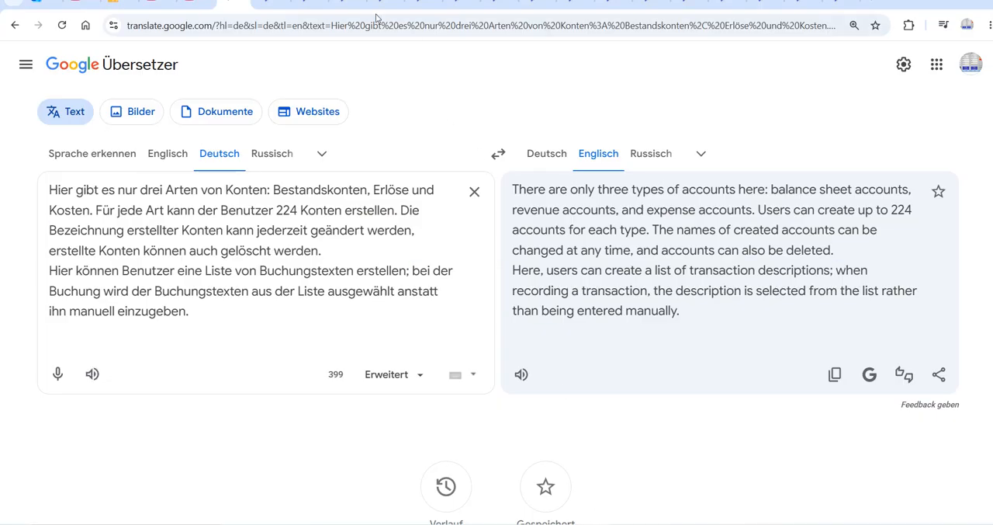
In Google Translate, open the German text on Bestandskonten and entering the opening balance, and play it aloud.
left_click(272, 3)
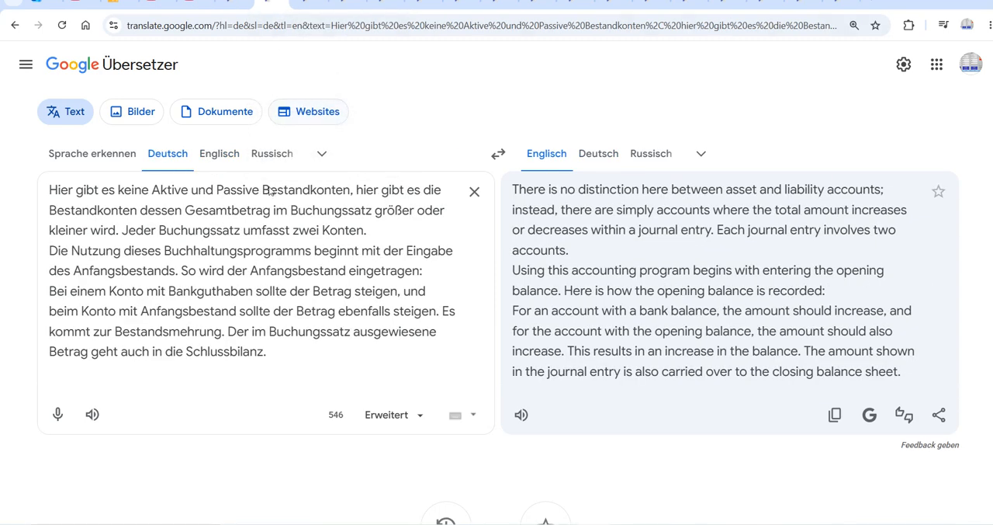
left_click(92, 416)
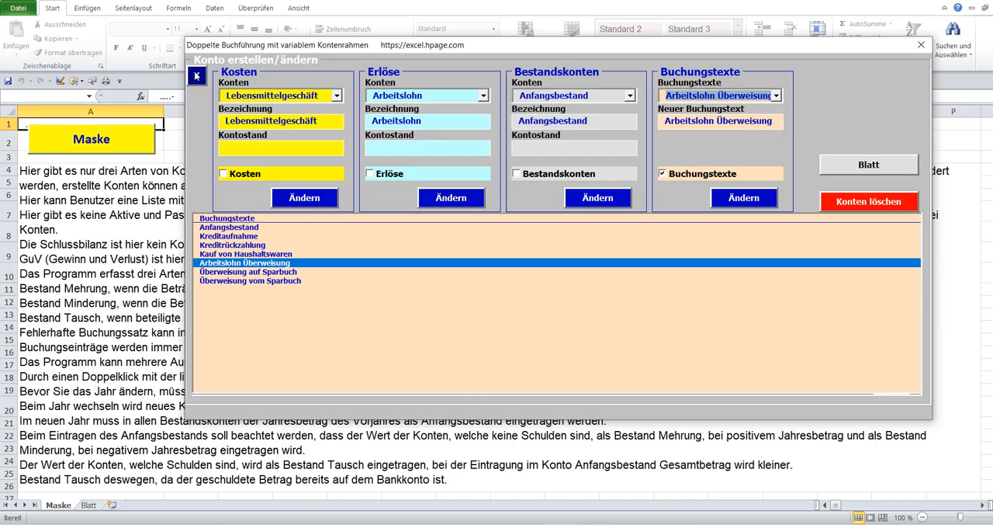
Back in Excel, switch from the account form to the posting form and enter month Januar, date 01.01.2026 and Beleg 1.
left_click(199, 63)
left_click(230, 65)
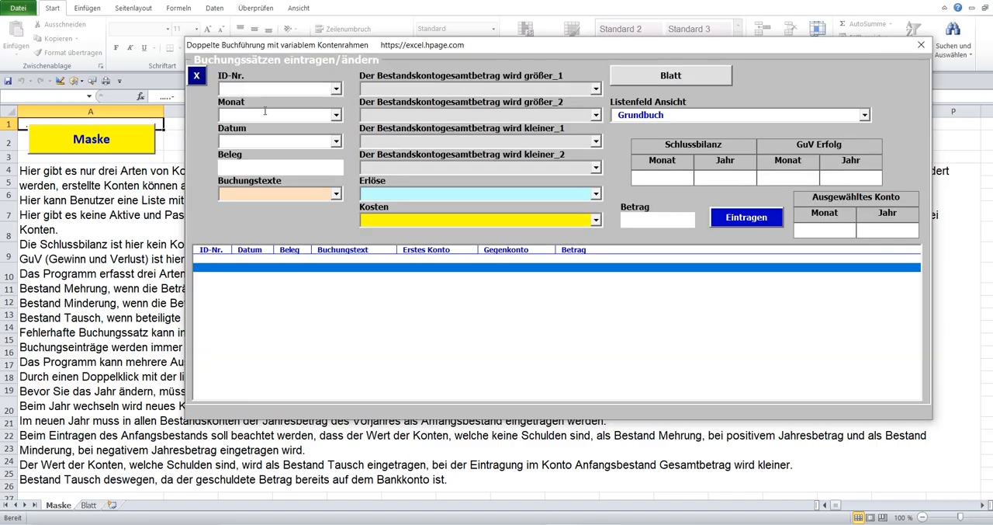
left_click(336, 115)
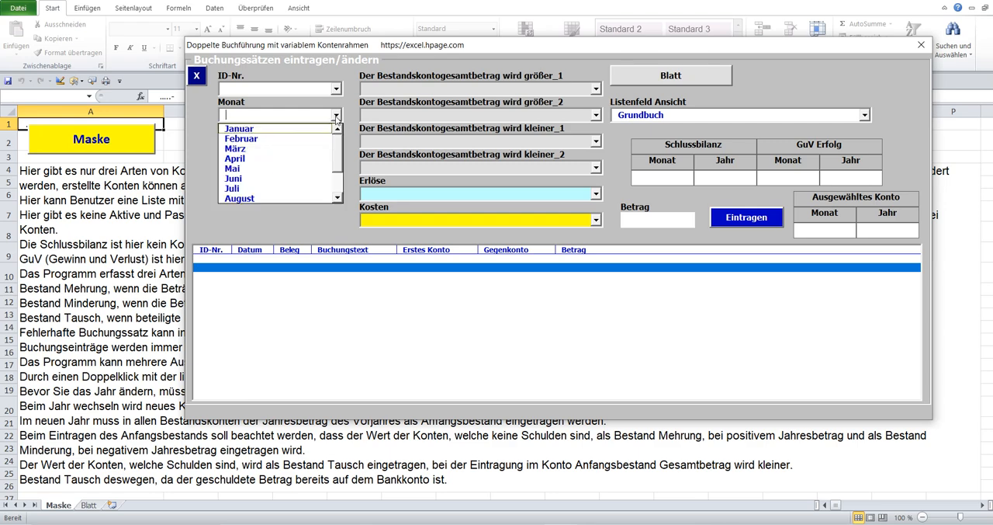
left_click(299, 129)
left_click(263, 145)
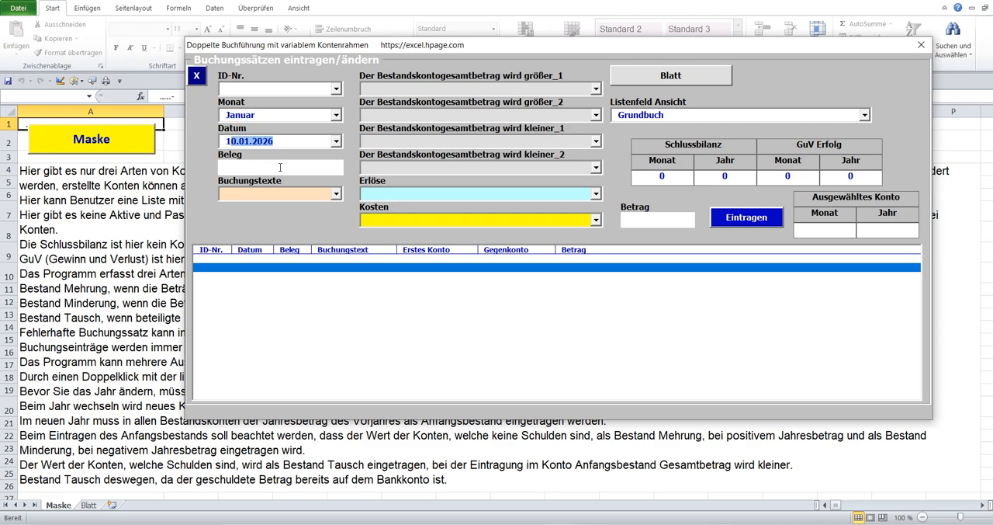
left_click(281, 167)
left_click(336, 140)
scroll(344, 190, "up", 2)
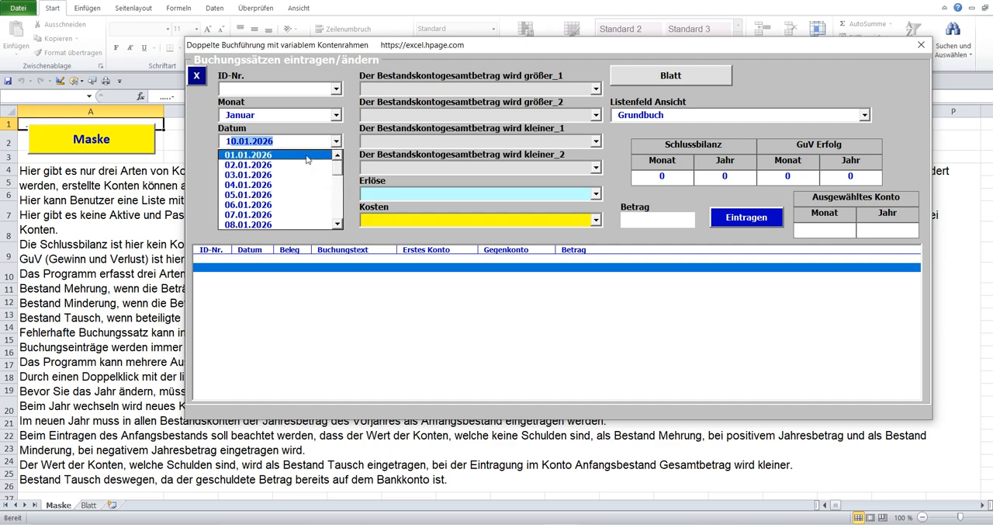
left_click(249, 155)
left_click(242, 164)
type("1")
Record a 1000 posting with the text Anfangsbestand, using Bank as the first and Anfangsbestand as the second increasing account.
left_click(336, 194)
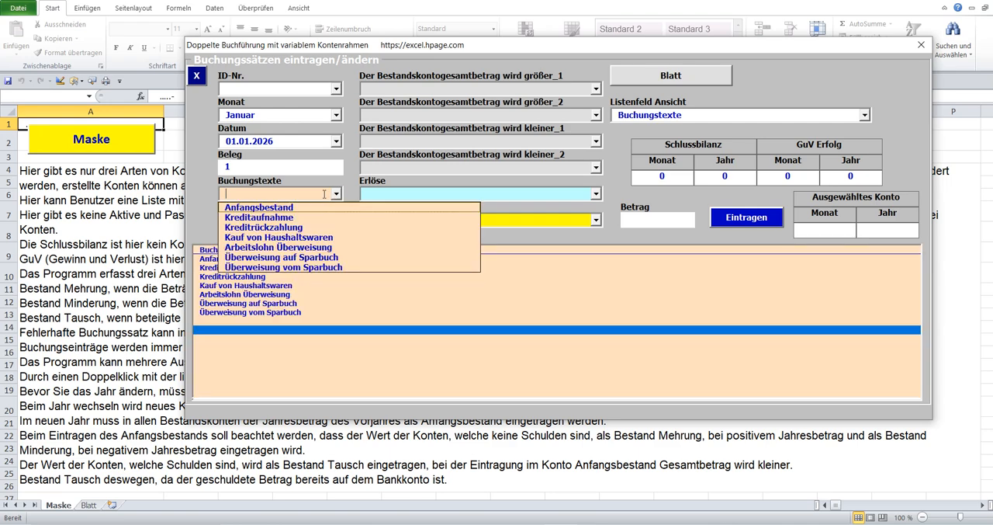
left_click(291, 207)
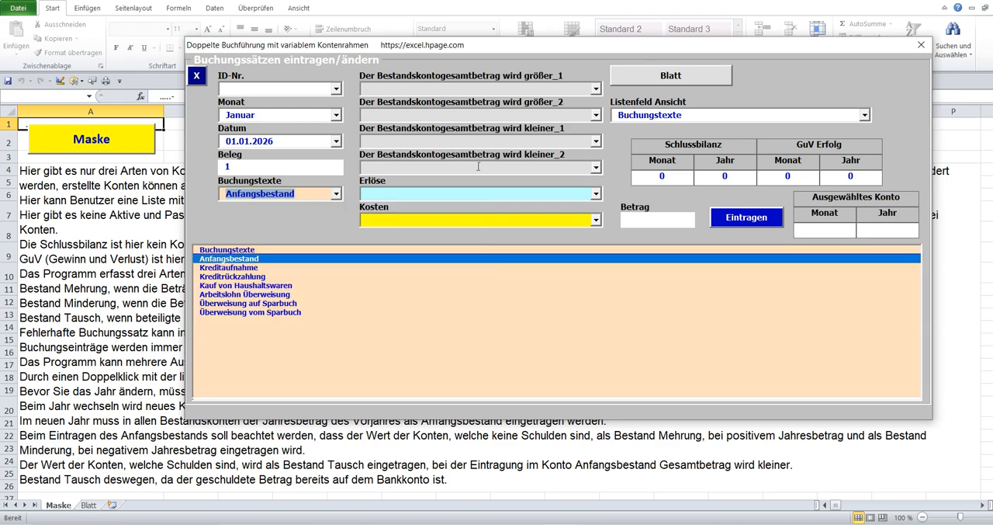
left_click(596, 88)
left_click(398, 112)
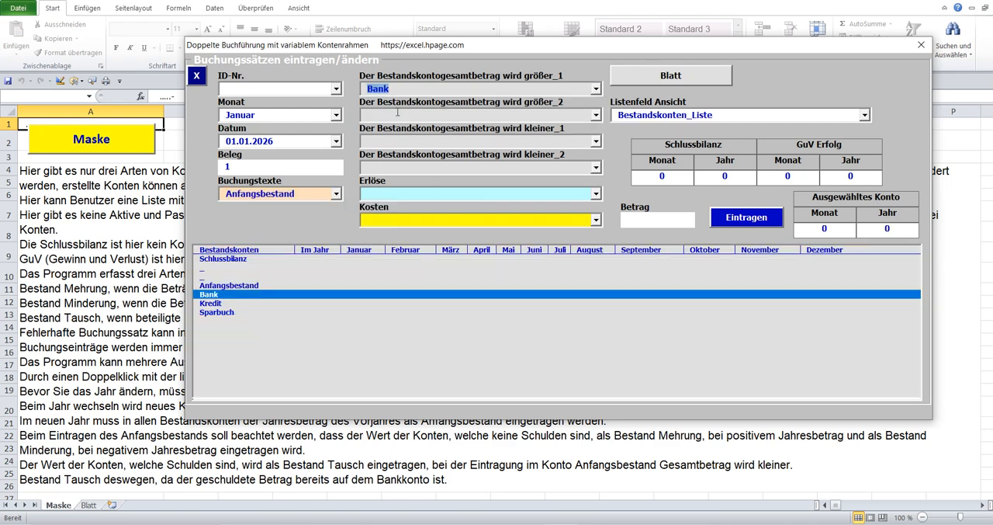
left_click(596, 115)
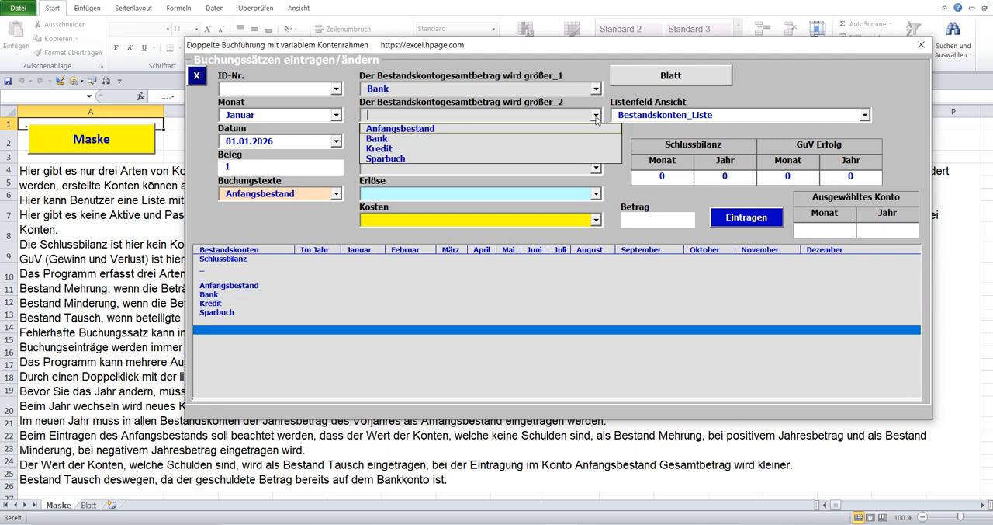
left_click(455, 129)
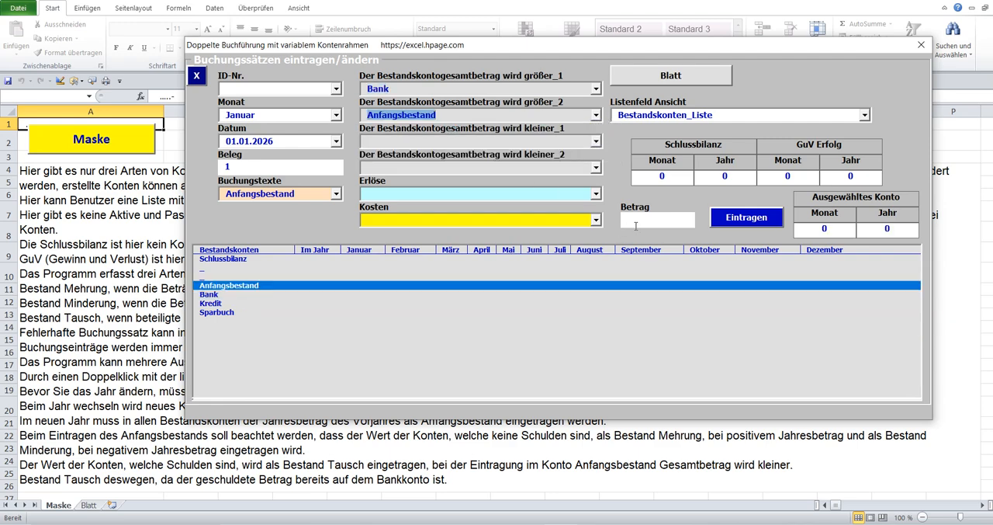
left_click(633, 222)
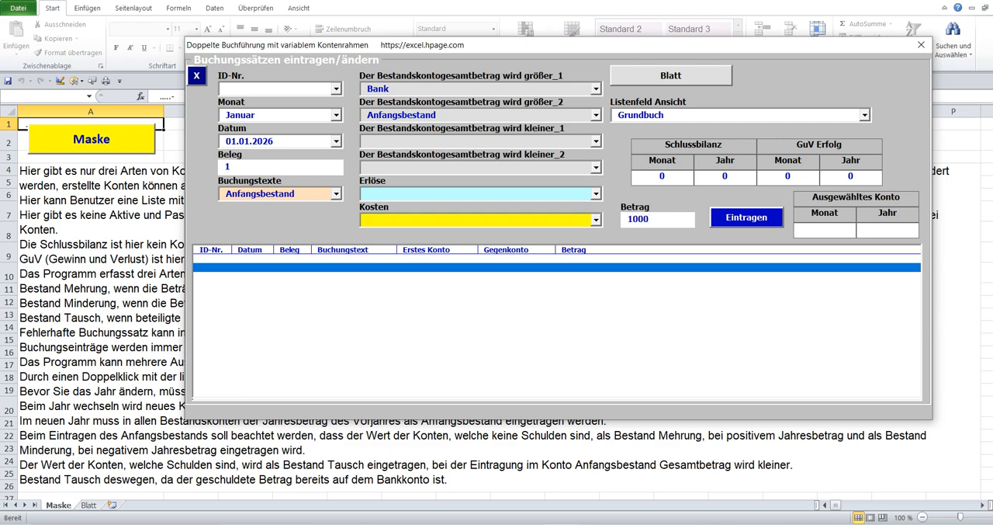
left_click(736, 216)
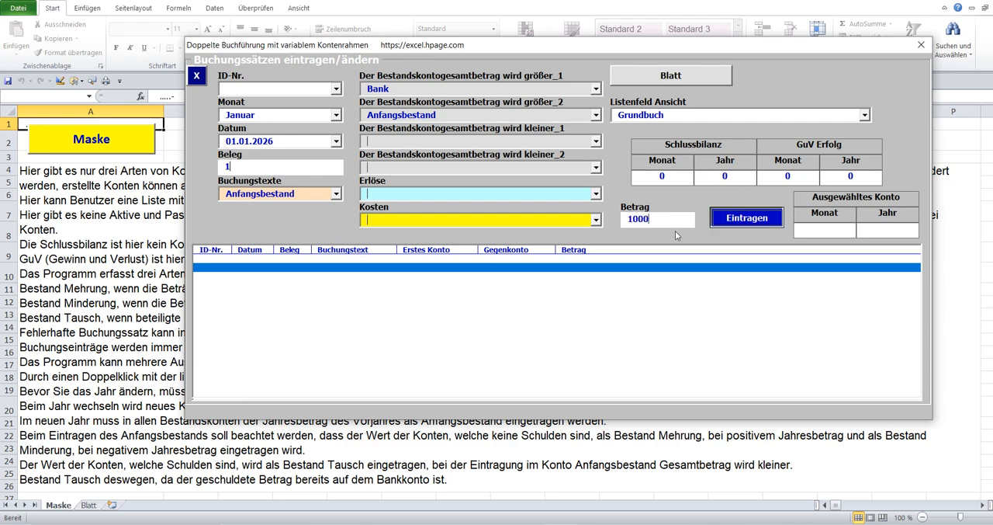
Check the Bank, Anfangsbestand and Schlussbilanz balances in the Bestandskonten list.
left_click(451, 115)
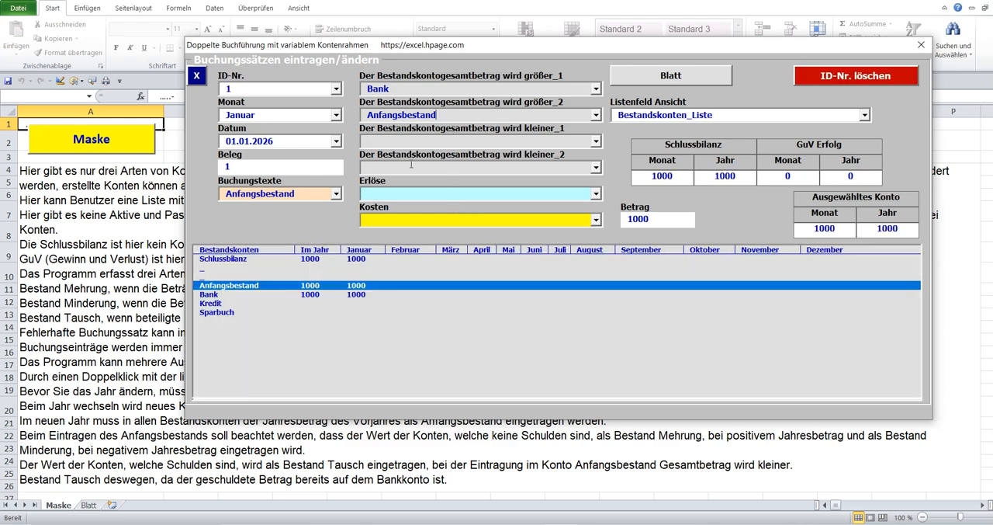
left_click(302, 295)
left_click(308, 284)
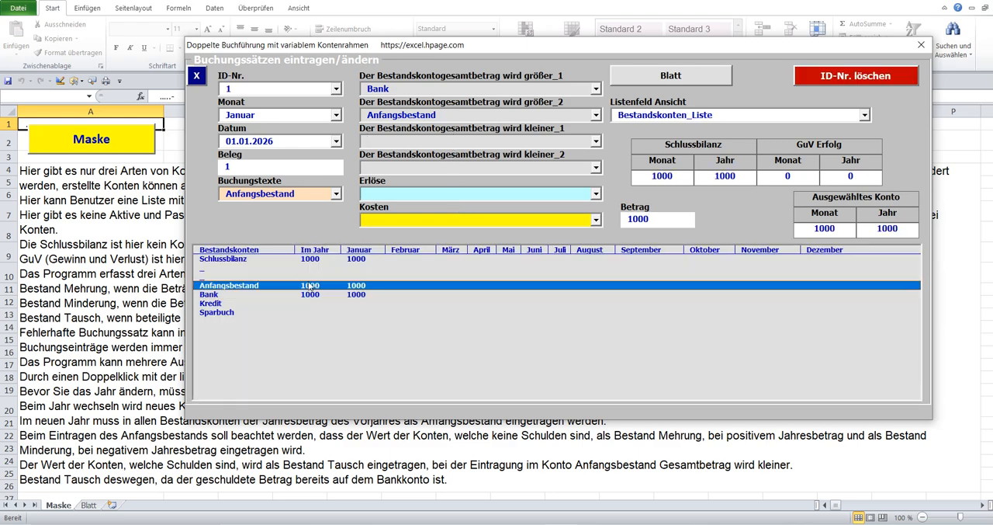
left_click(311, 259)
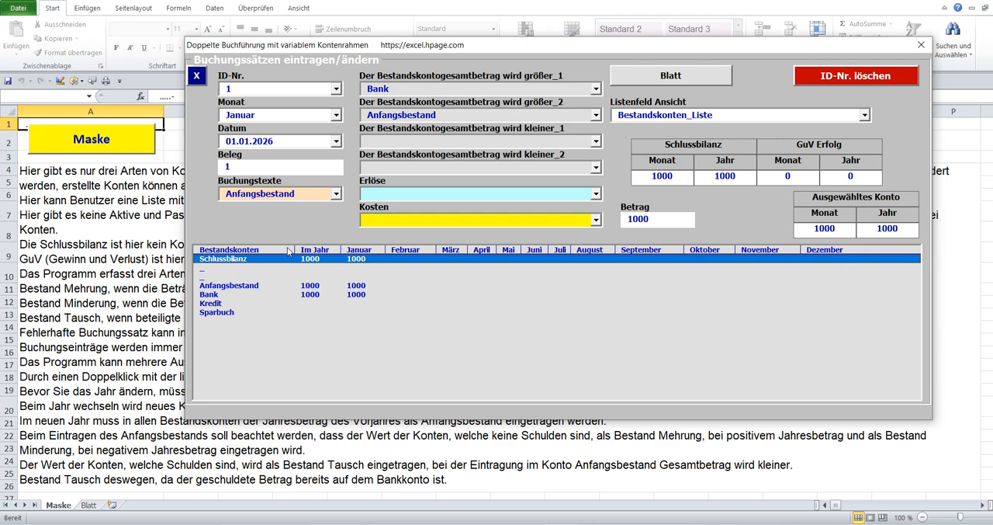
left_click(300, 297)
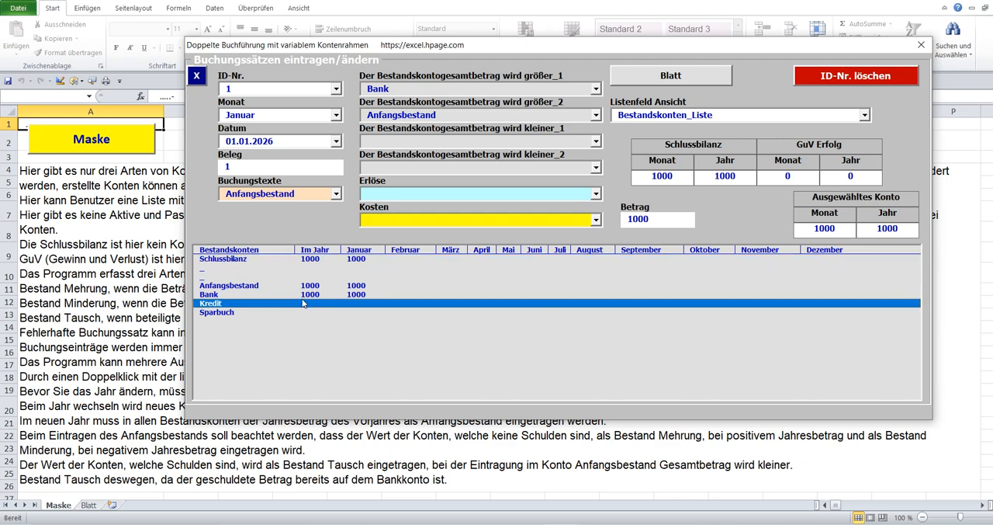
left_click(309, 287)
left_click(314, 262)
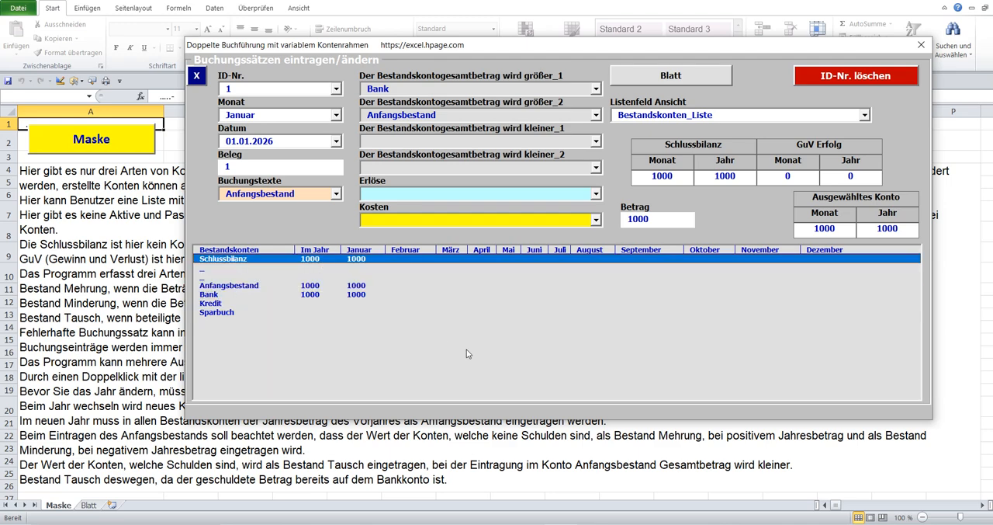
Switch to Google Translate and play aloud the German text on entering a loan's opening balance.
left_click(593, 524)
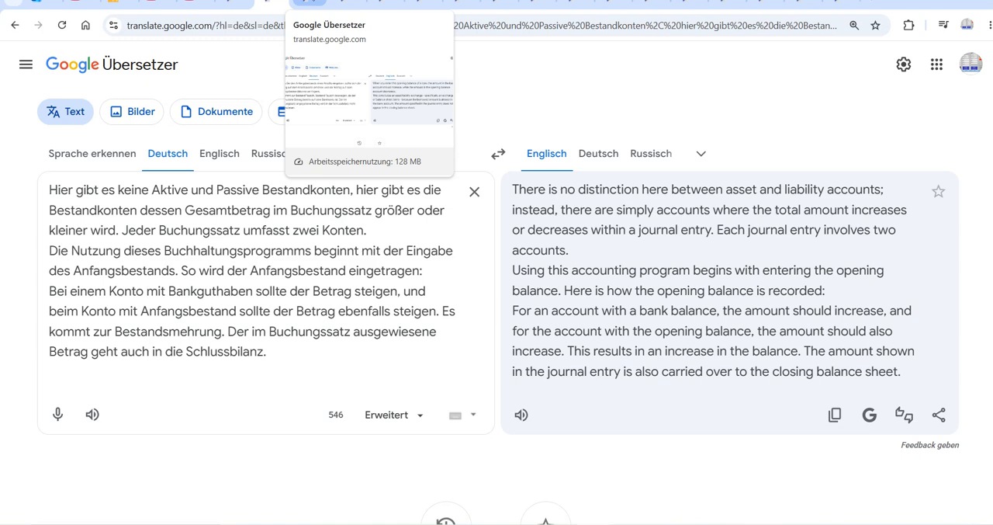
left_click(307, 4)
left_click(92, 374)
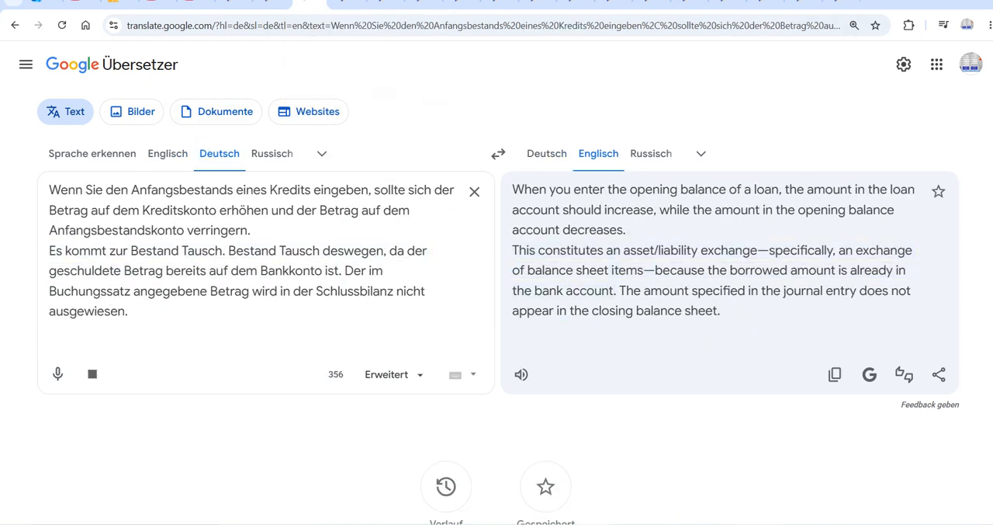
Back in Excel, start a new posting by emptying the ID-Nr., set Kredit as the first increasing account and clear the second.
left_click(561, 523)
left_click(271, 85)
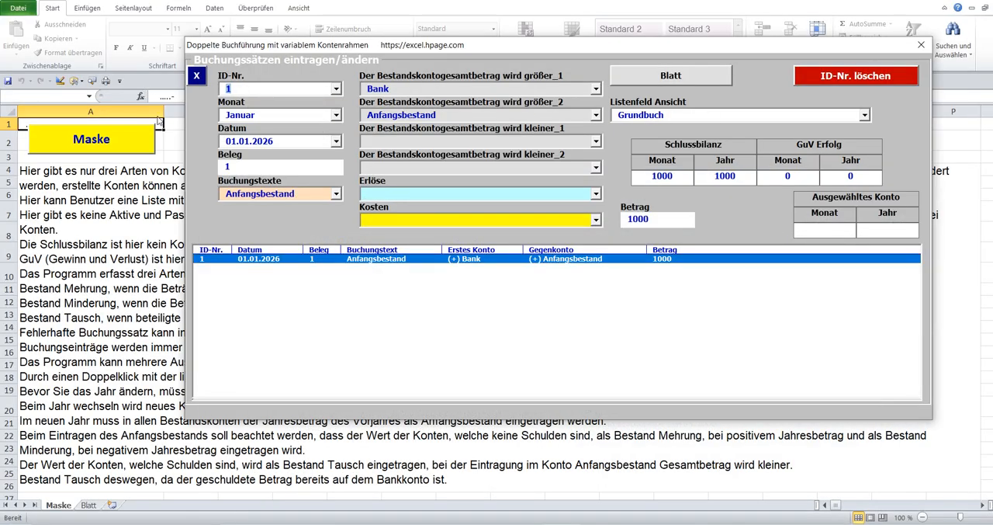
key("BackSpace")
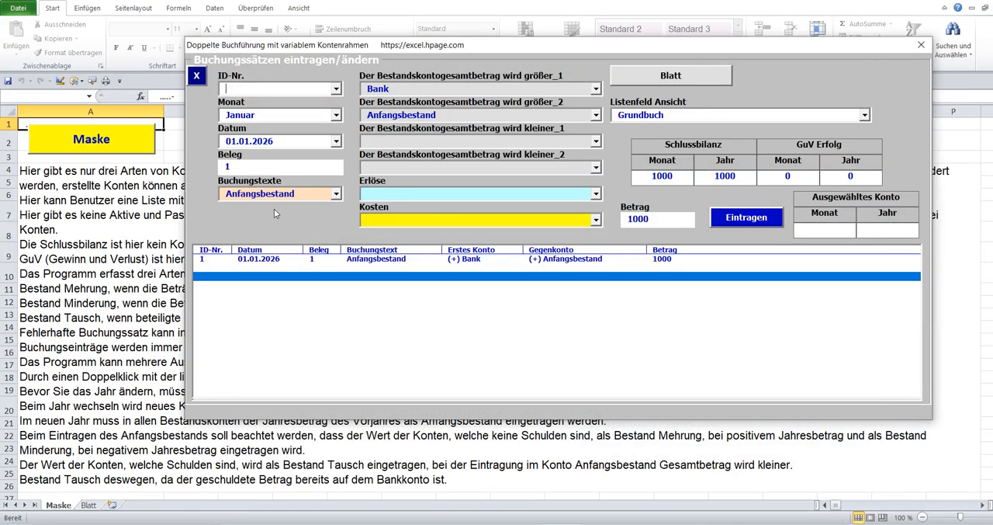
left_click(597, 90)
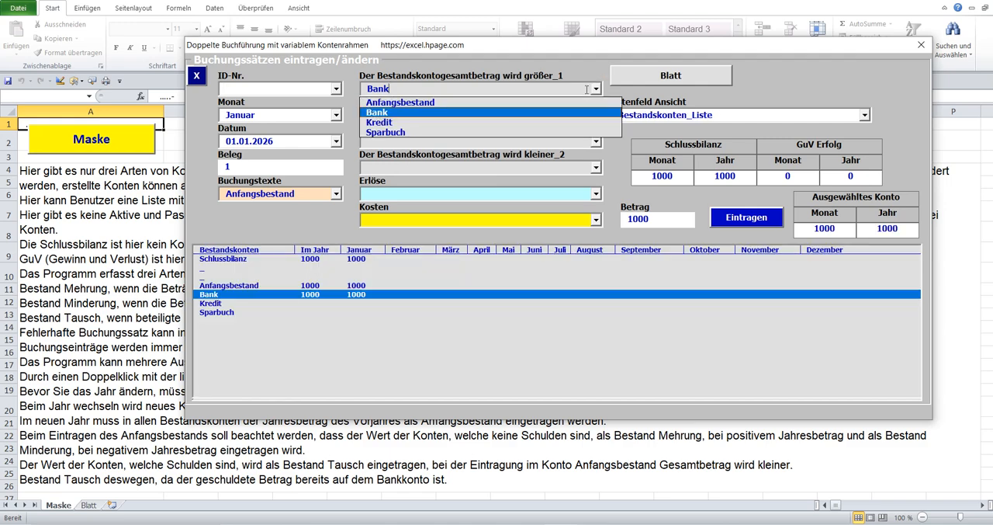
left_click(431, 127)
left_click(439, 114)
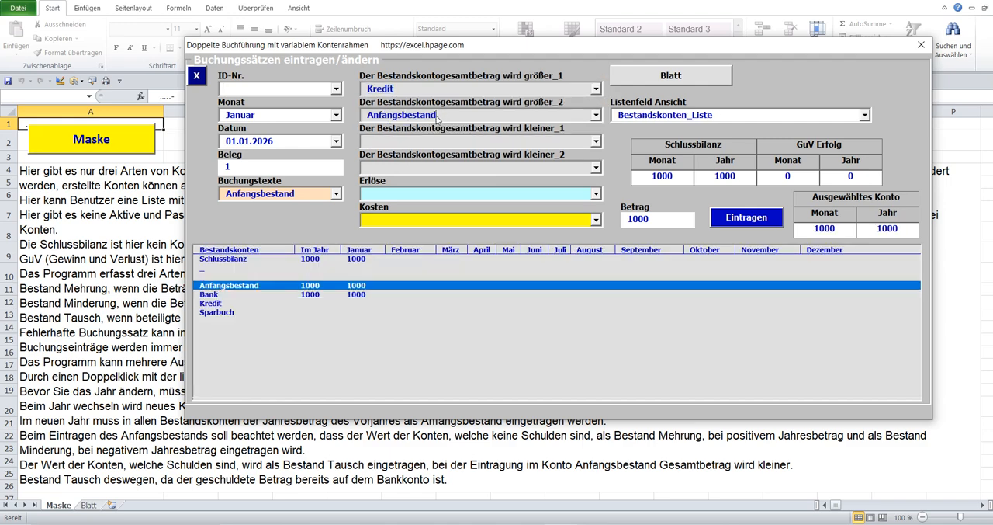
key("Delete")
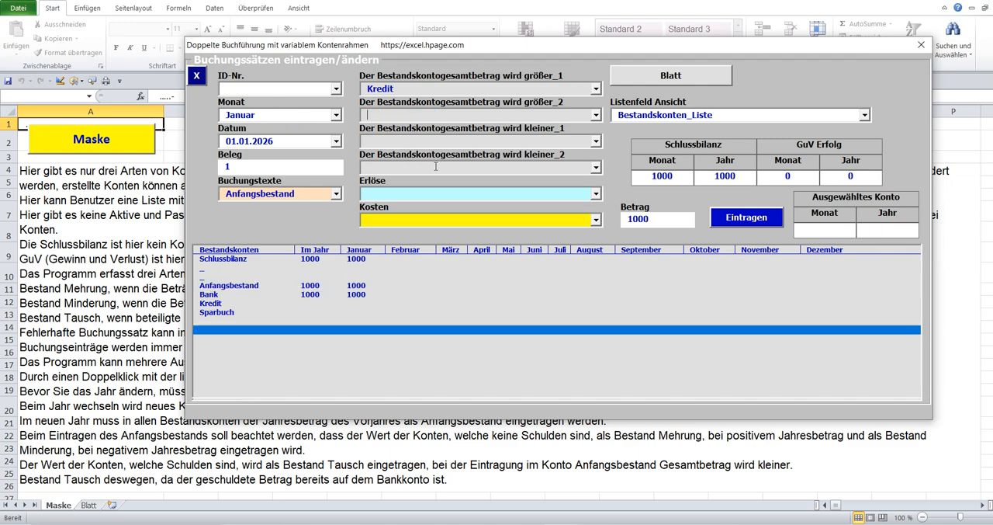
Set Anfangsbestand as the first decreasing account and record the Kredit posting with the amount 500.
left_click(596, 142)
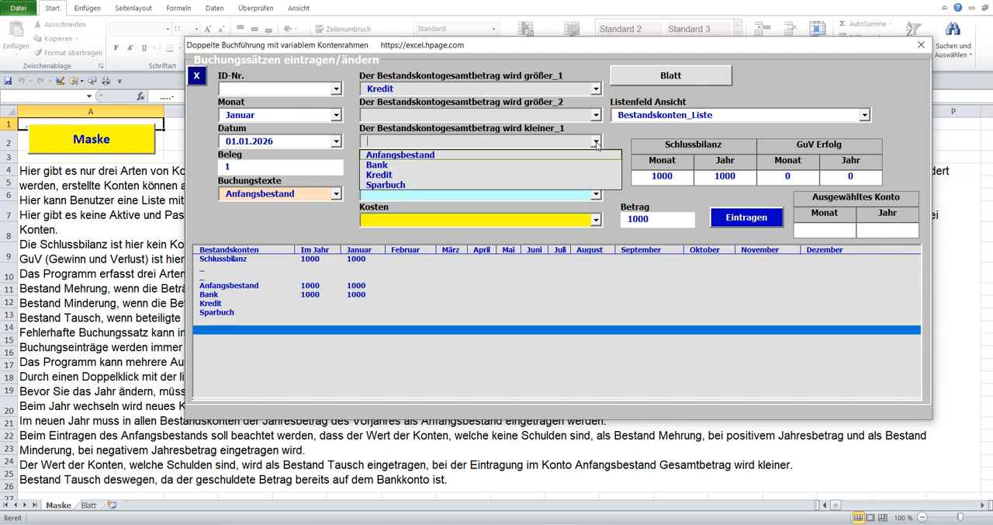
left_click(494, 155)
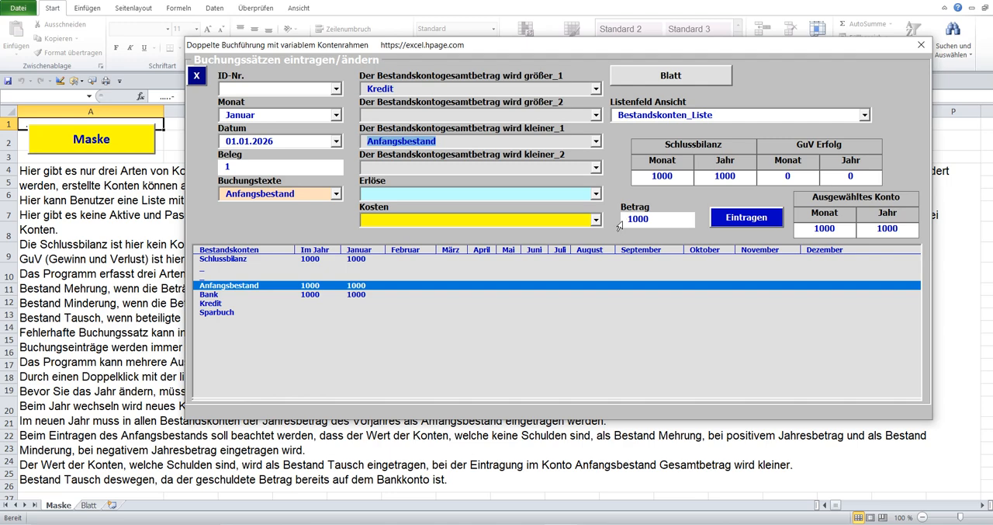
left_click(622, 221)
type("5")
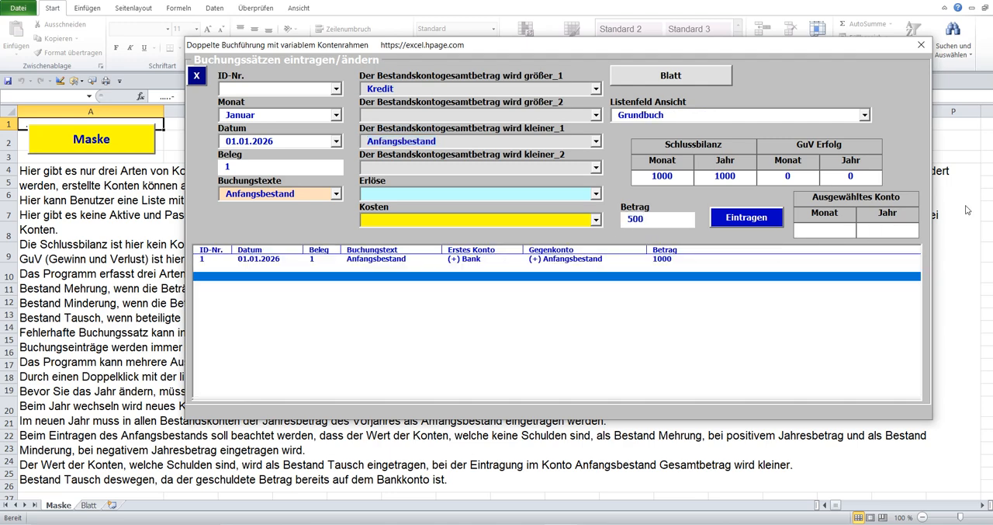
left_click(748, 219)
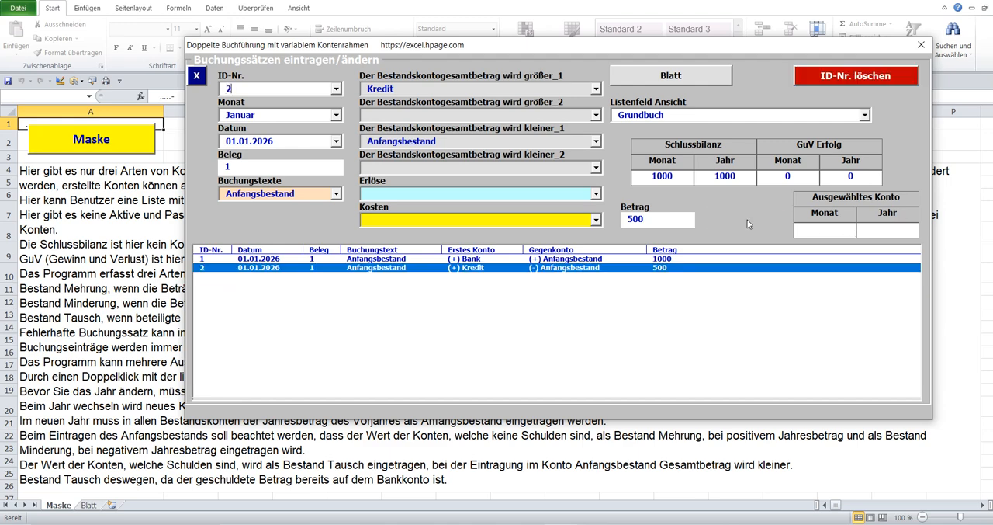
Check the Kredit, Anfangsbestand and Schlussbilanz balances in the Bestandskonten list.
left_click(476, 143)
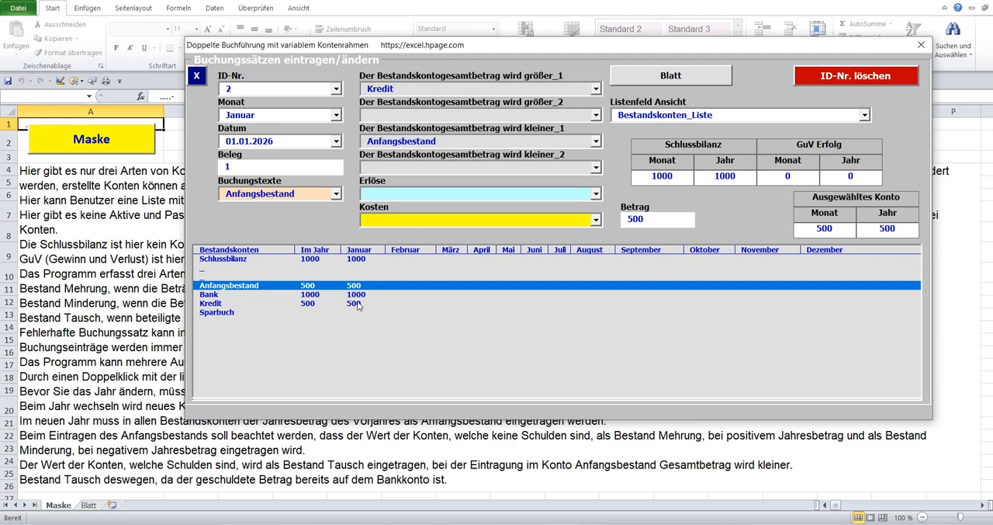
left_click(307, 303)
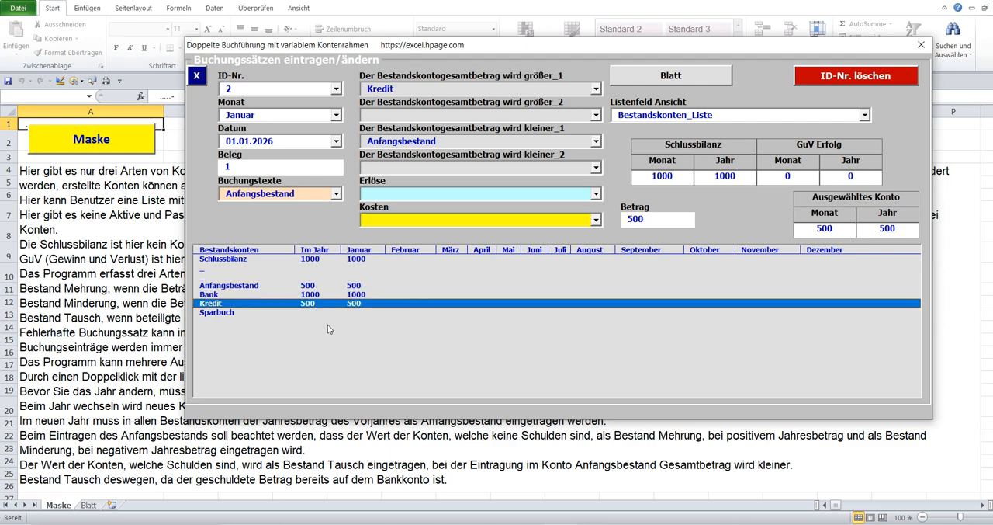
left_click(309, 285)
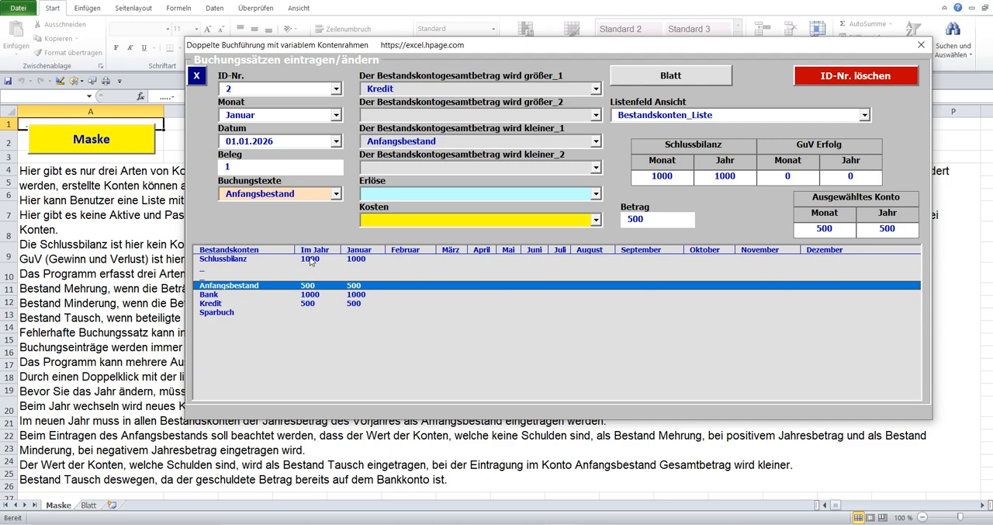
left_click(310, 260)
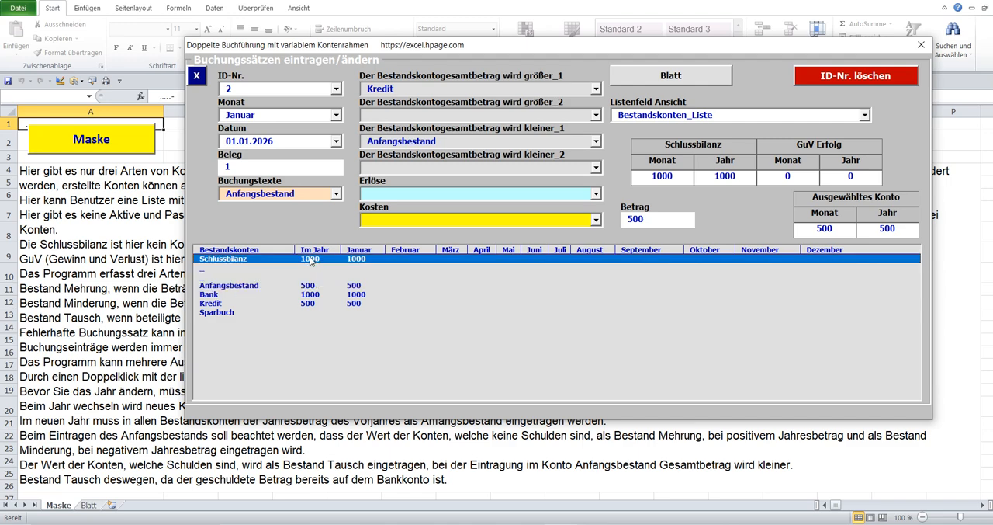
left_click(308, 303)
left_click(304, 285)
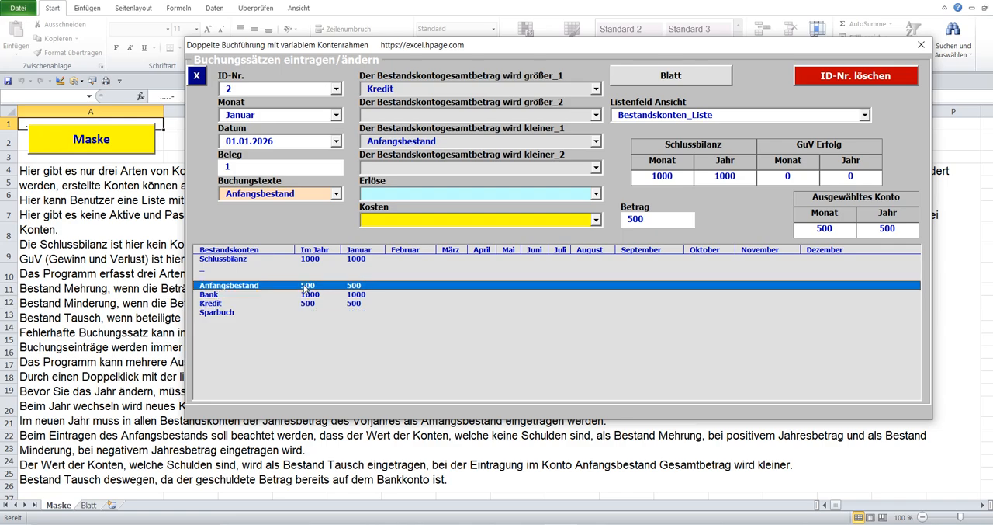
left_click(311, 261)
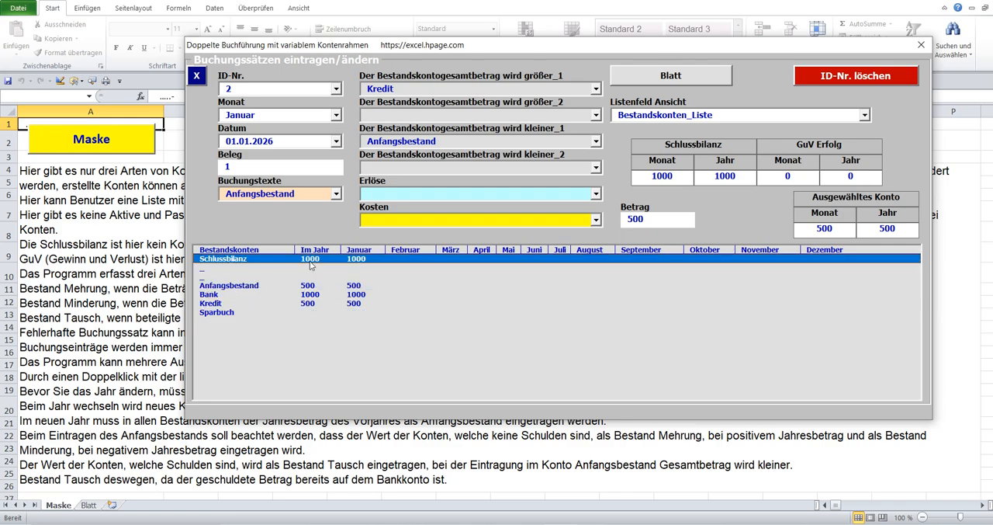
Switch to Google Translate and play aloud the German text on the opening balance of revenues and costs.
left_click(588, 523)
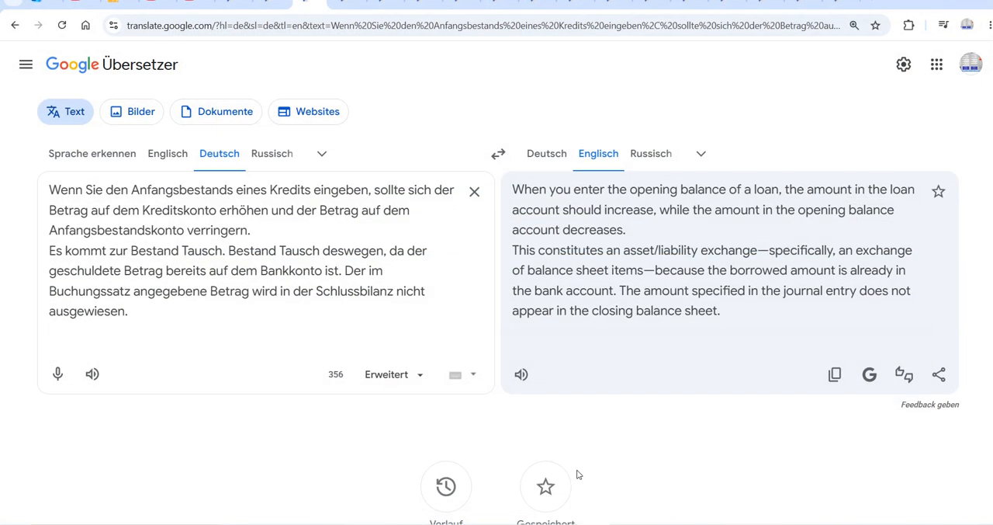
left_click(354, 3)
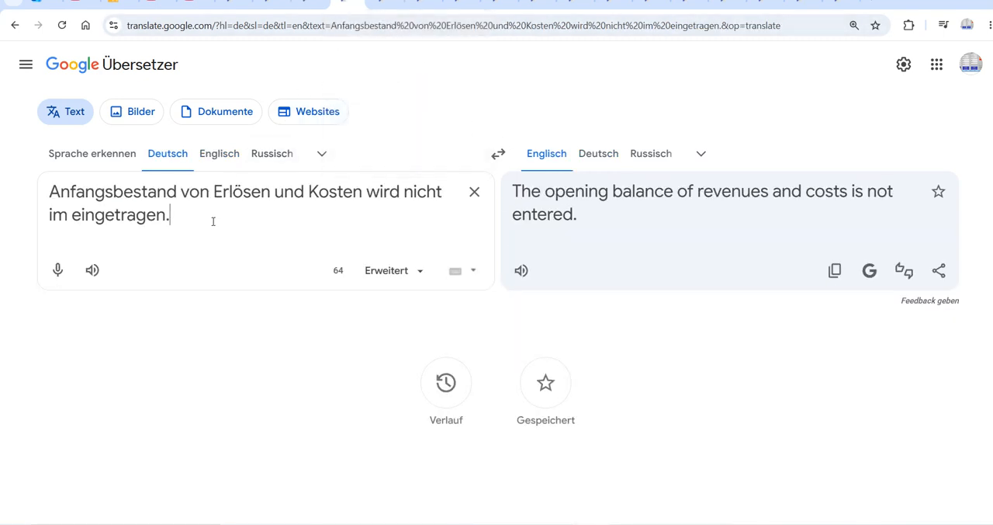
left_click(92, 270)
Return to the Excel posting form and view the Erlöse and Kosten account lists.
left_click(566, 523)
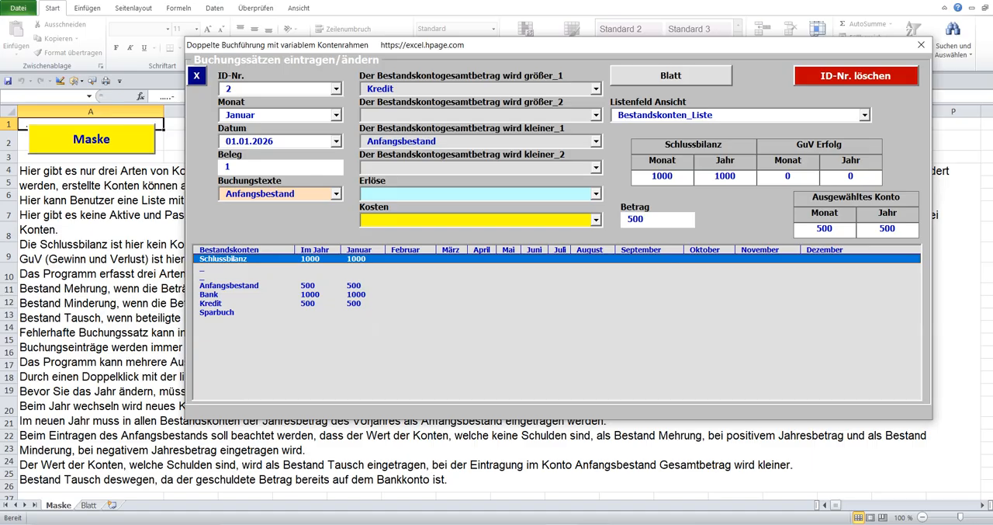
left_click(411, 193)
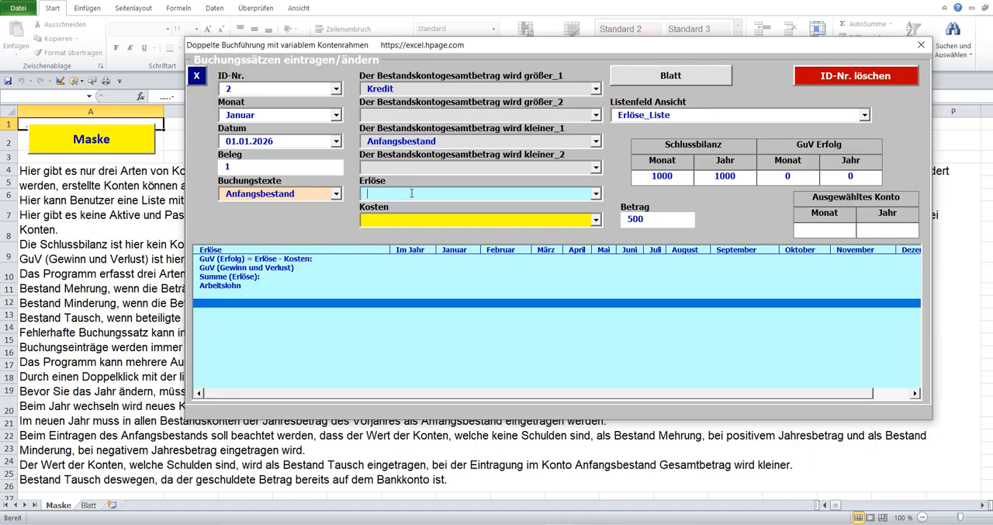
left_click(425, 222)
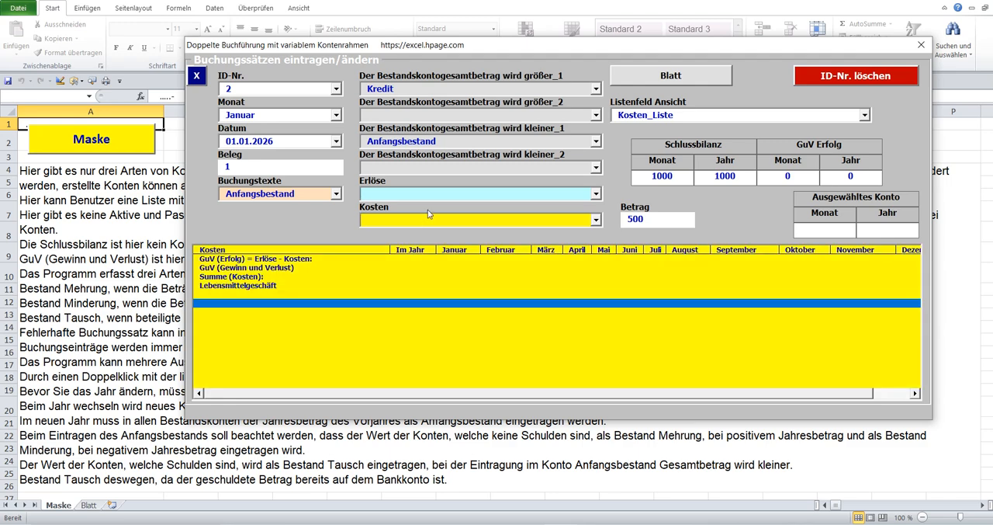
left_click(429, 194)
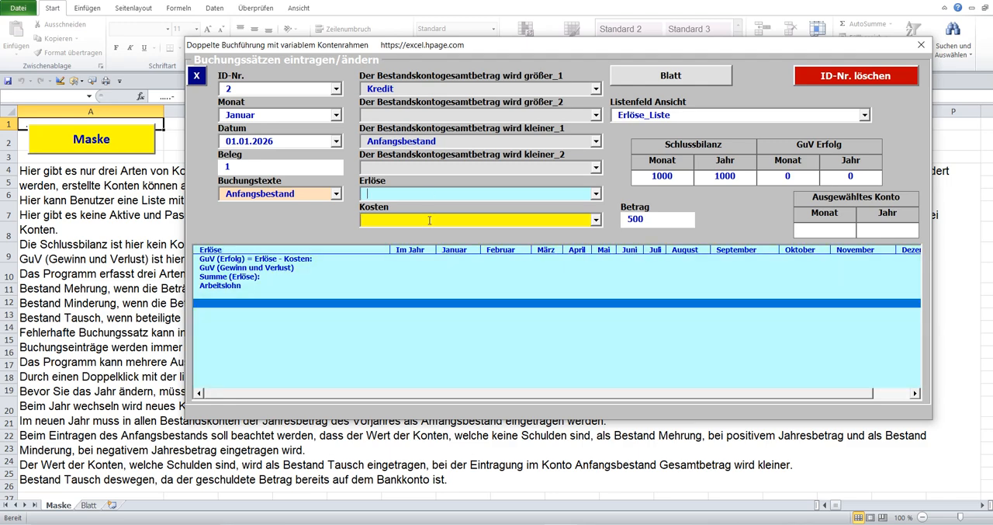
left_click(429, 220)
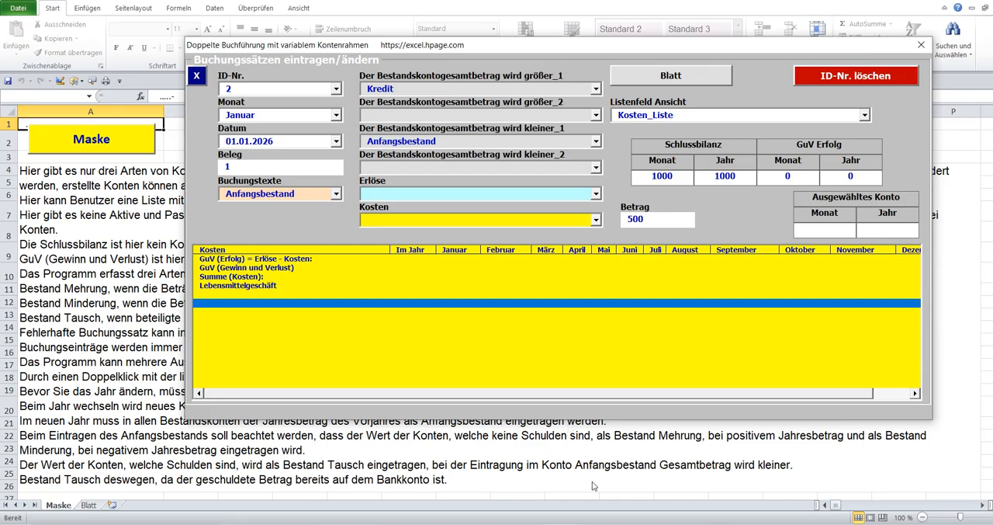
Switch to Google Translate and play aloud the German text on the three transaction types and Bestand Mehrung.
left_click(597, 524)
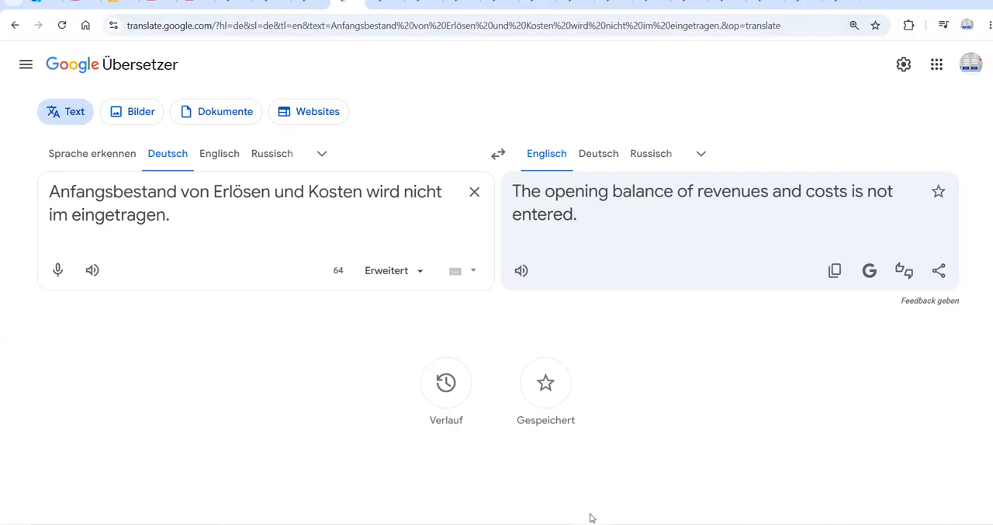
left_click(386, 2)
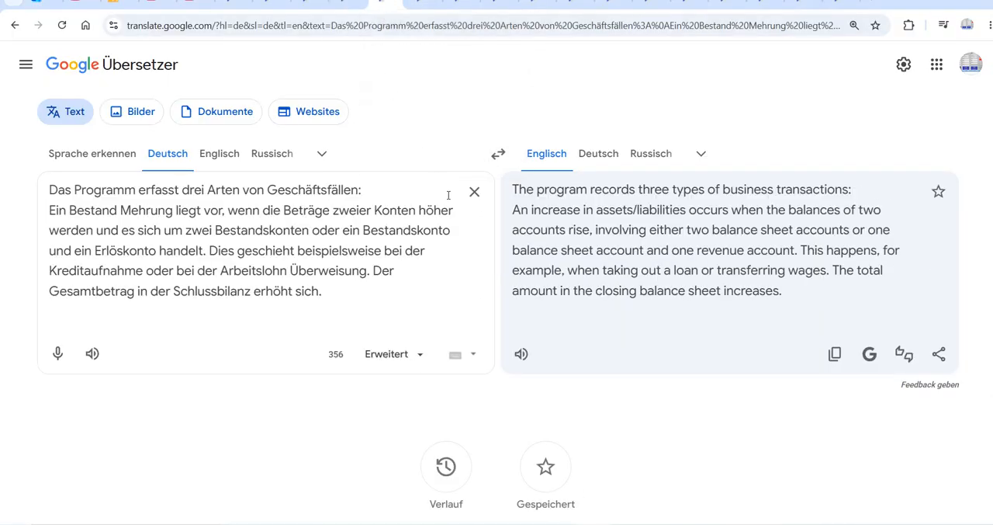
left_click(91, 355)
Back in Excel, start a new posting by emptying the ID-Nr. and enter the date 02.01.2026 and Beleg 2.
left_click(592, 524)
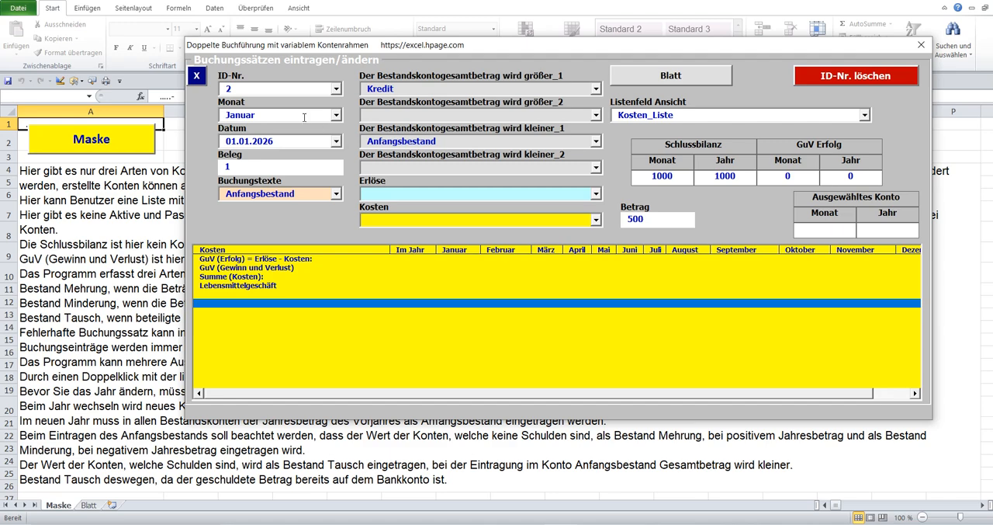
left_click(232, 90)
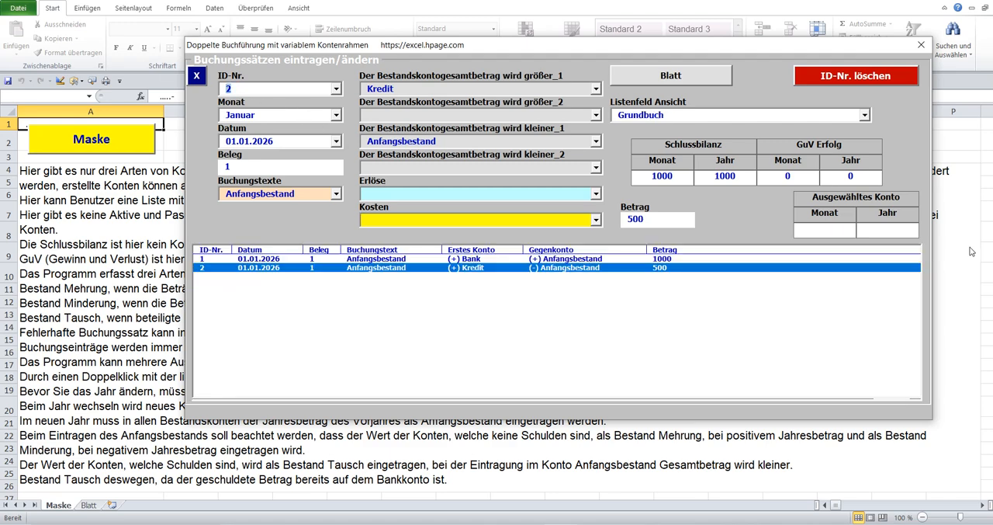
key("BackSpace")
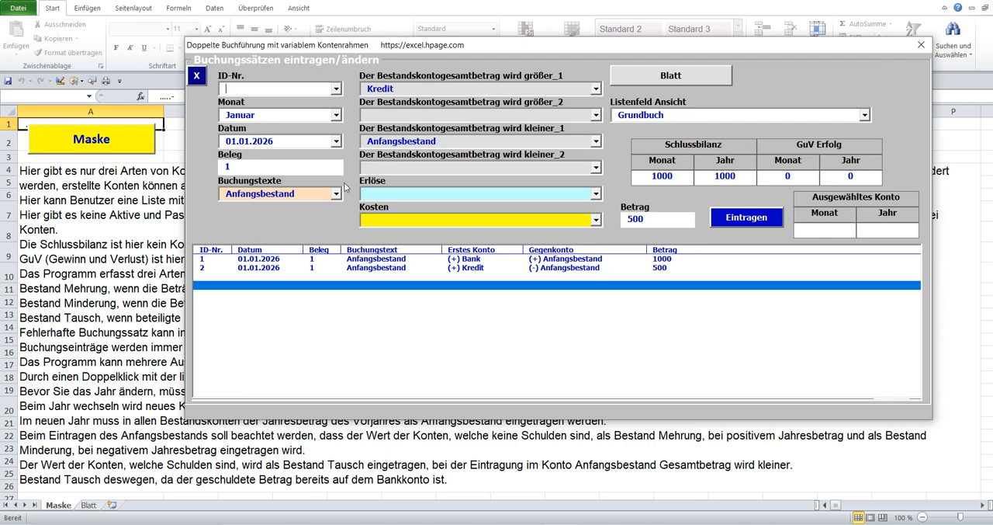
left_click(336, 142)
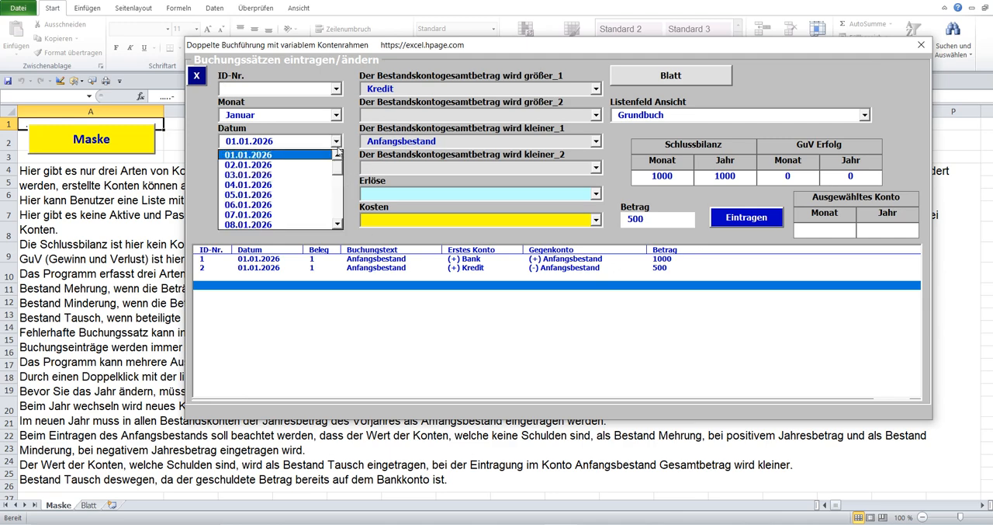
left_click(298, 164)
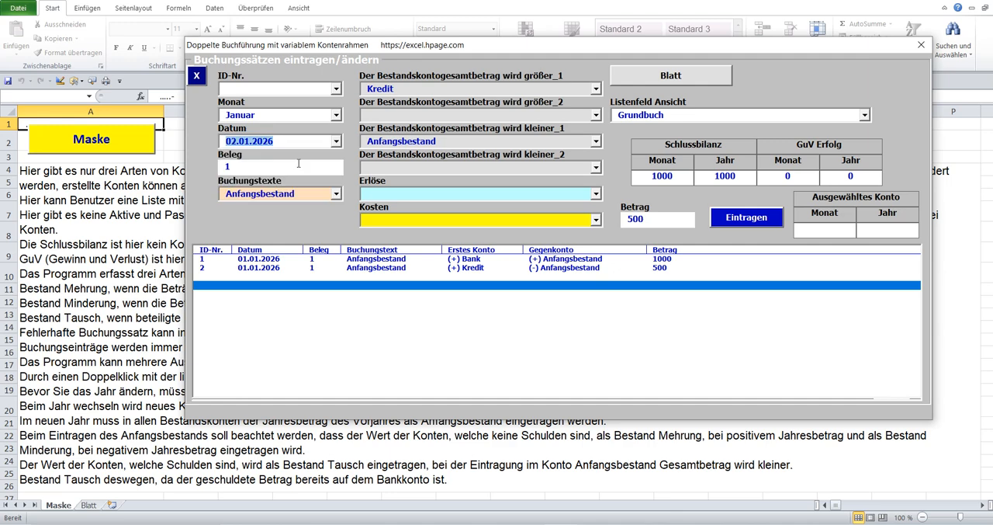
double_click(233, 167)
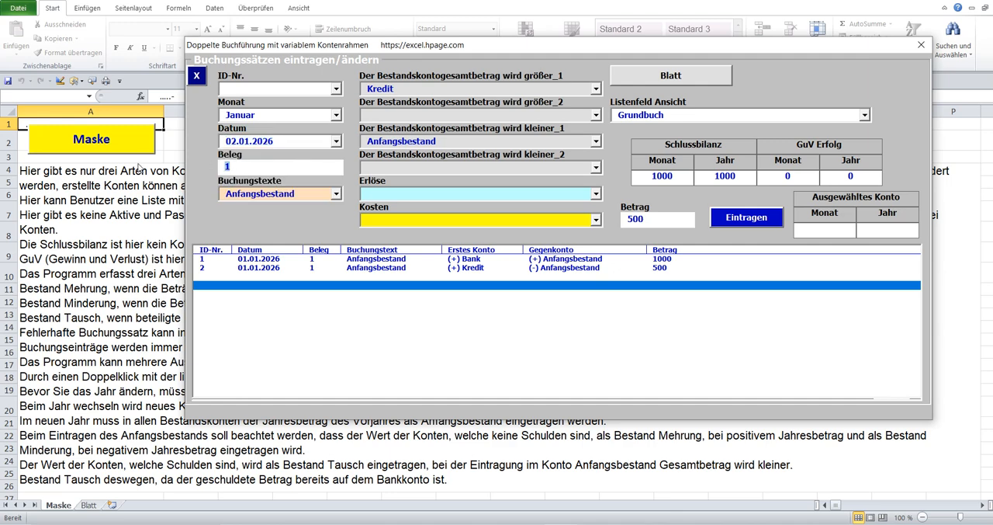
type("2")
Choose Bank and Kredit as the two accounts whose balances increase, and clear Anfangsbestand from the first decreasing account.
left_click(595, 88)
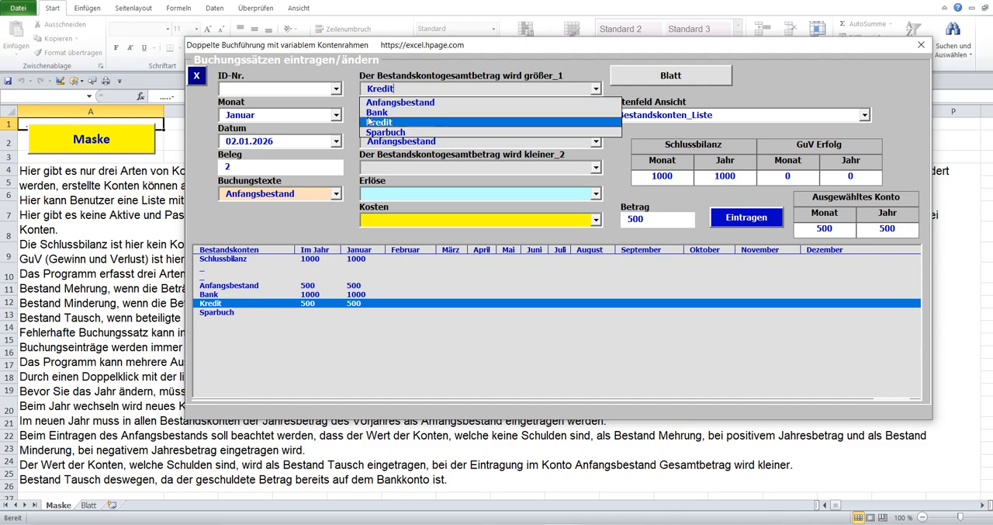
left_click(393, 114)
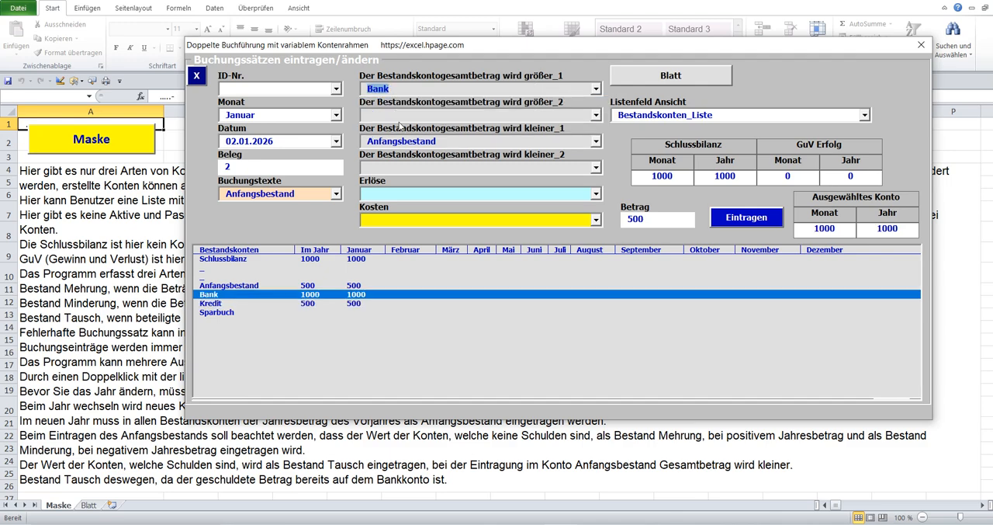
left_click(596, 114)
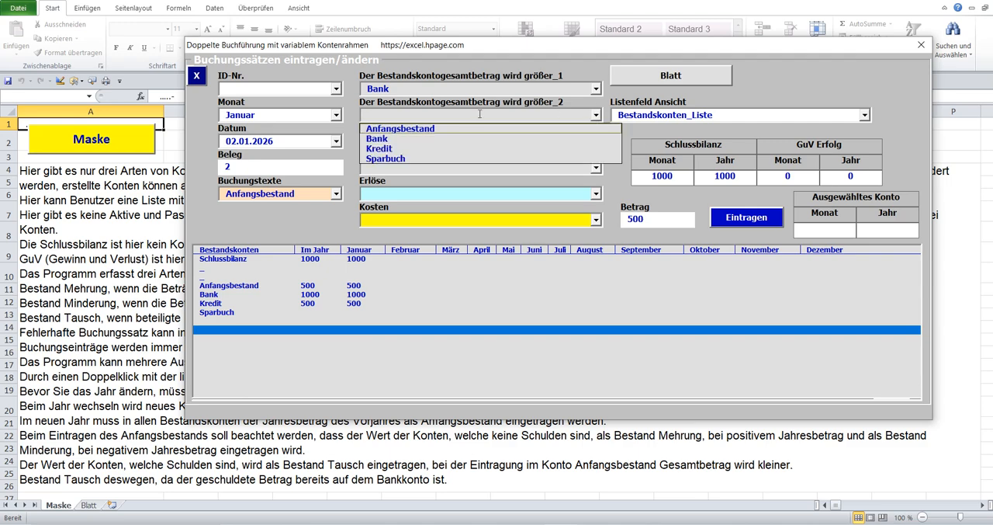
left_click(394, 149)
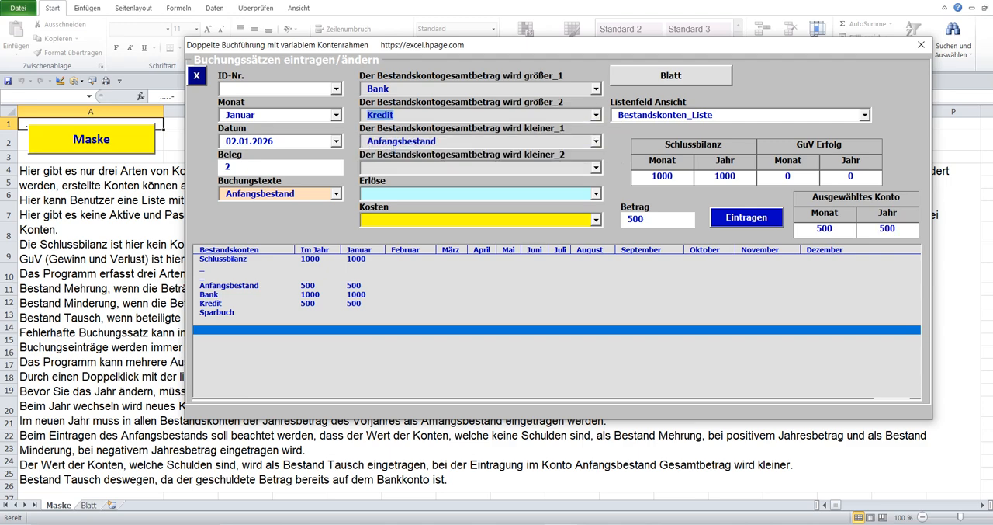
key("Tab")
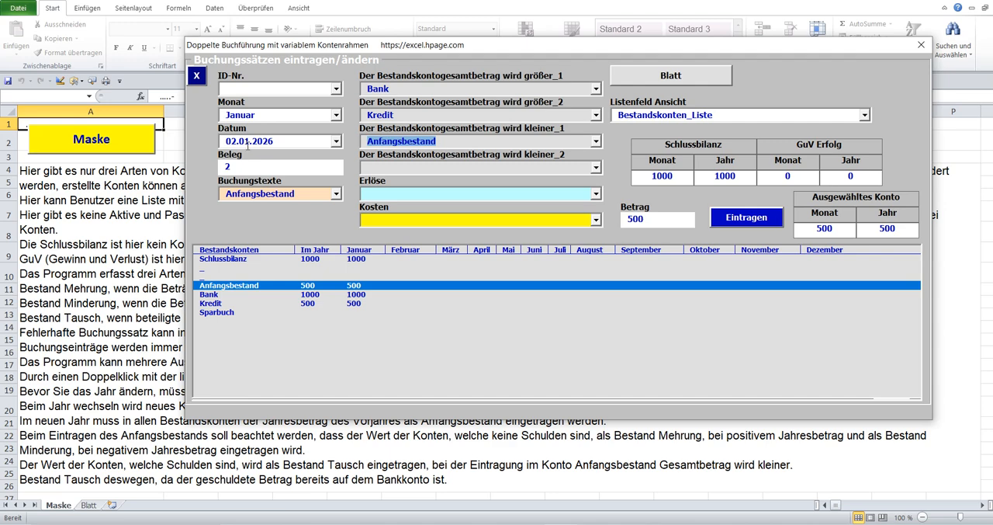
key("Delete")
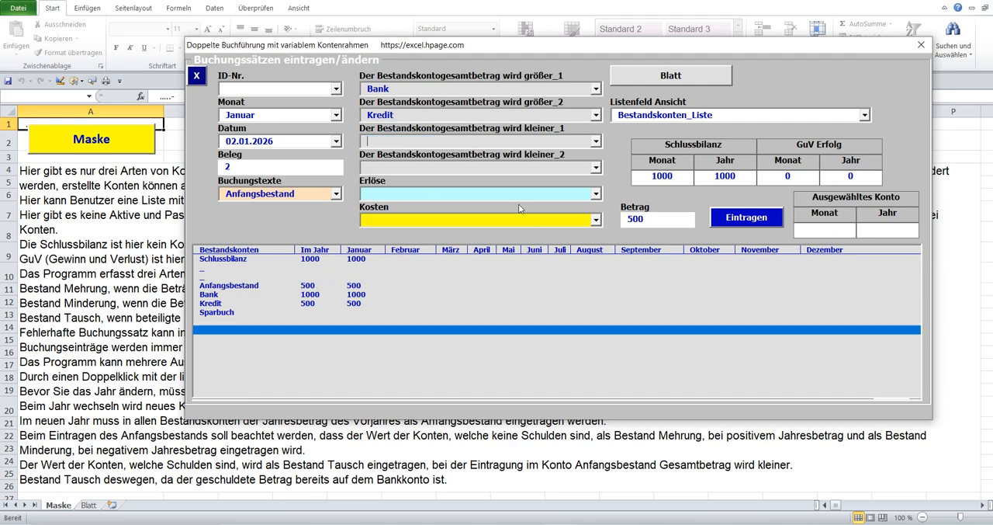
Set the Betrag to 58 and post the entry.
left_click(622, 224)
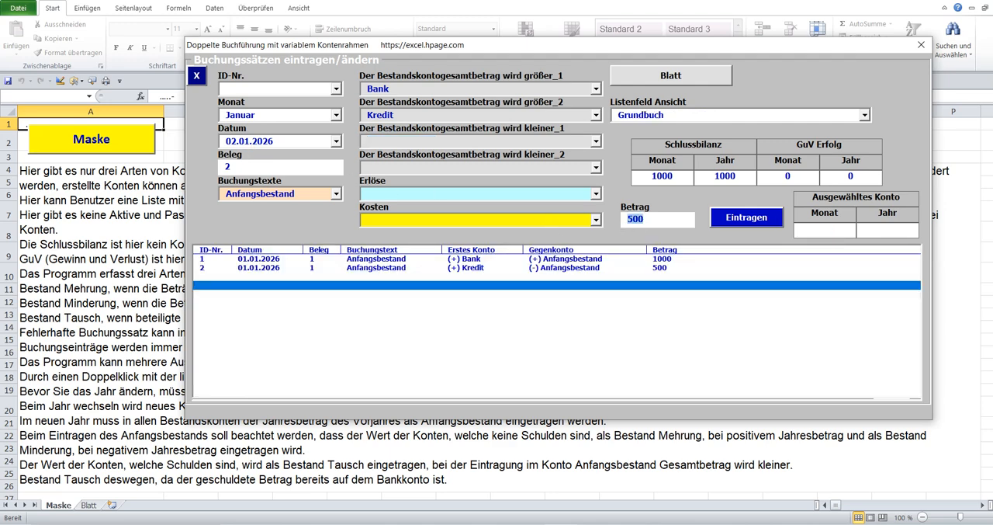
type("58")
left_click(731, 218)
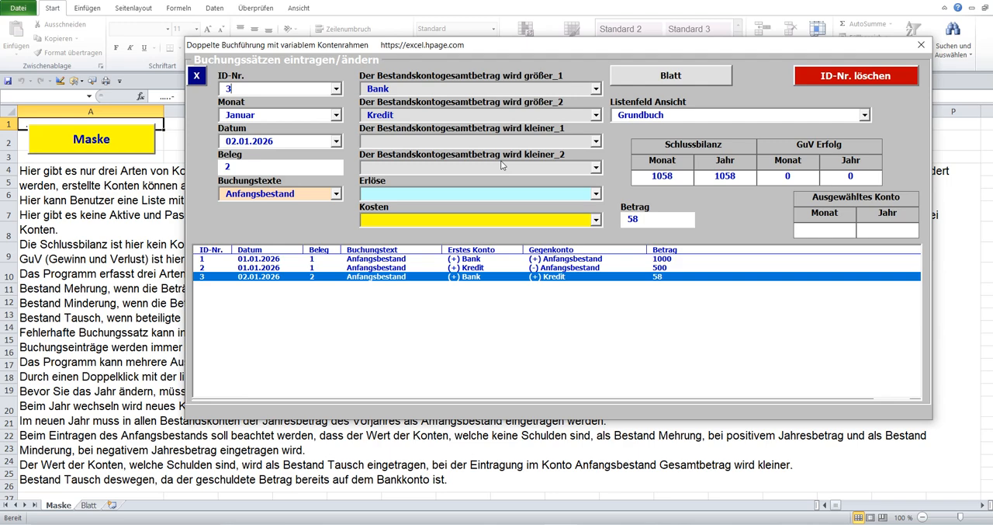
Display the Bestandskonten list and examine the Anfangsbestand, Kredit and Schlussbilanz balances.
double_click(473, 142)
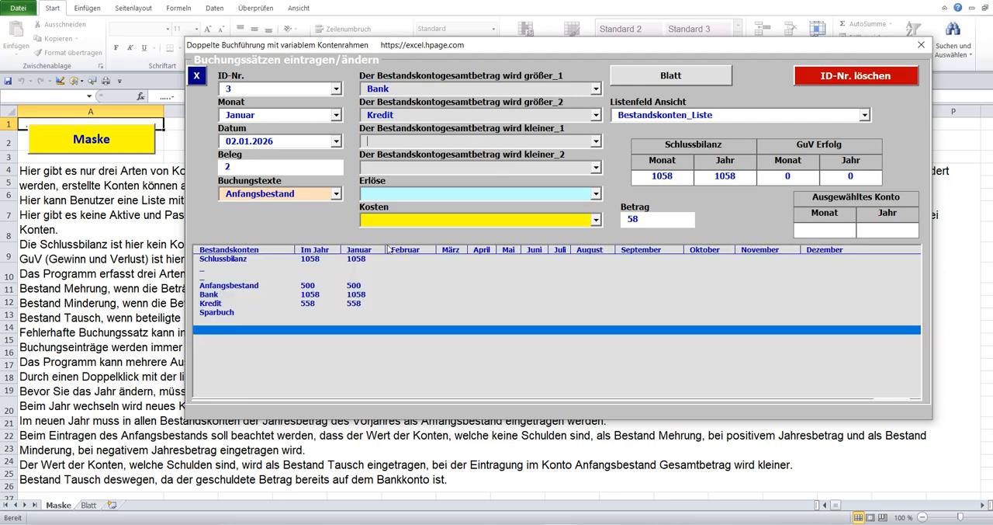
left_click(314, 289)
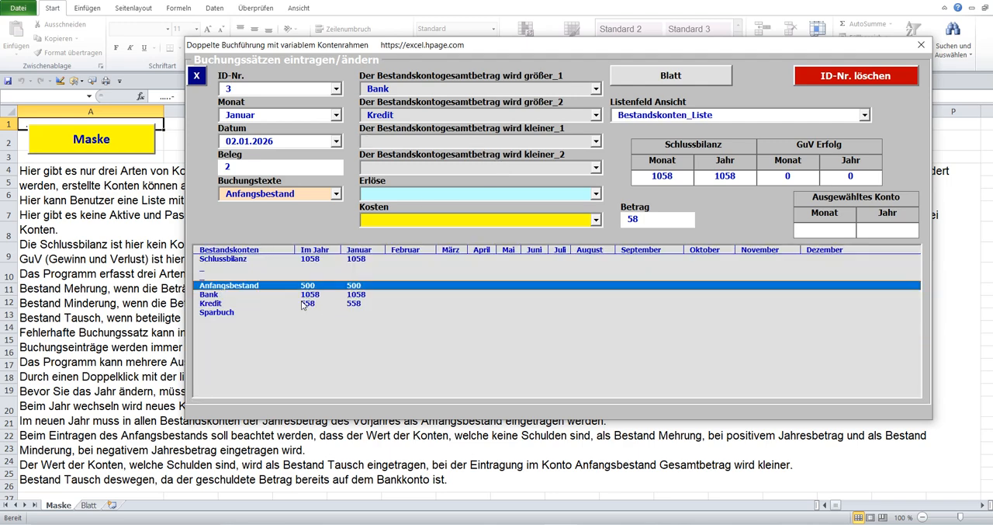
left_click(307, 303)
left_click(314, 261)
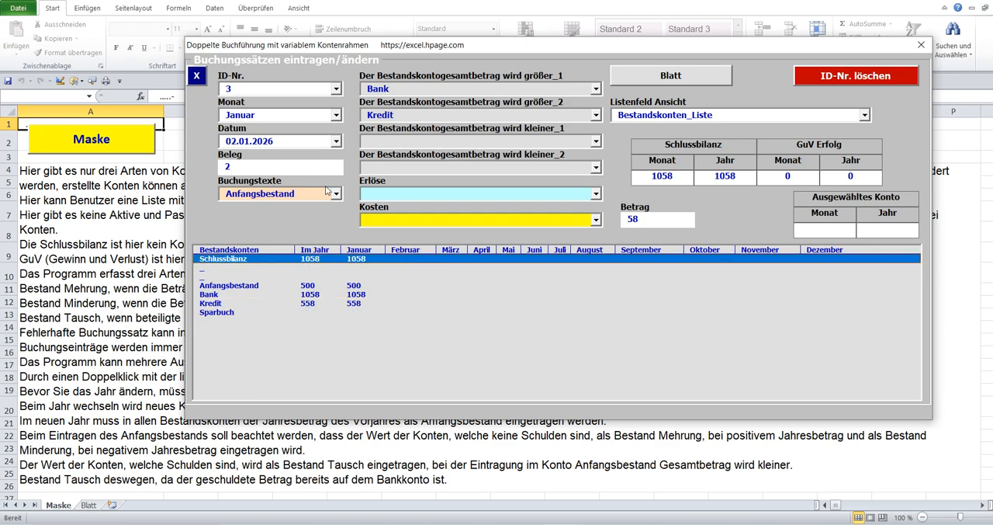
left_click(239, 88)
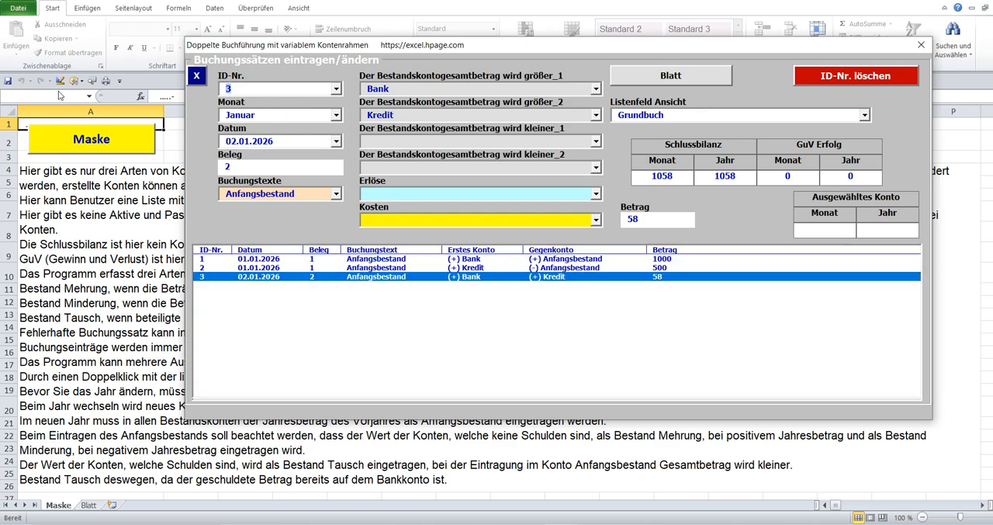
left_click(337, 194)
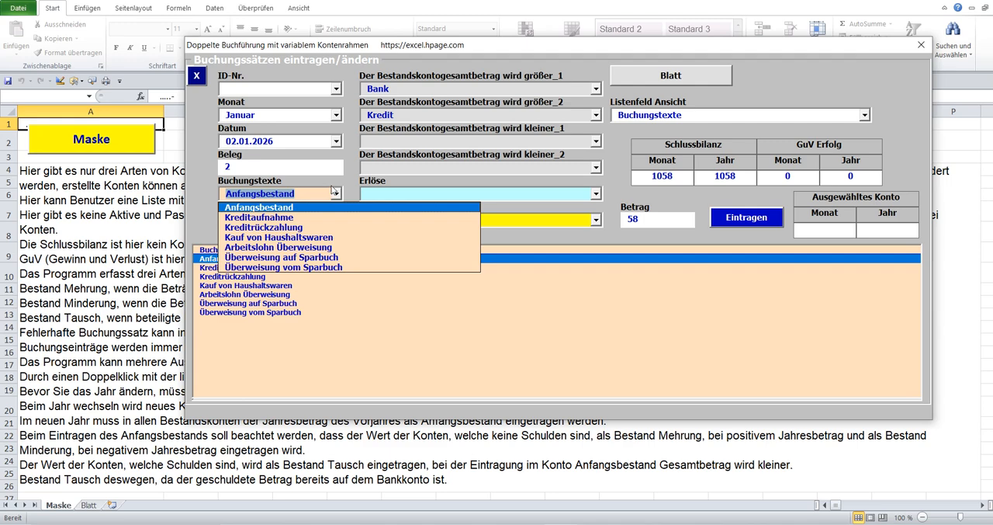
left_click(610, 263)
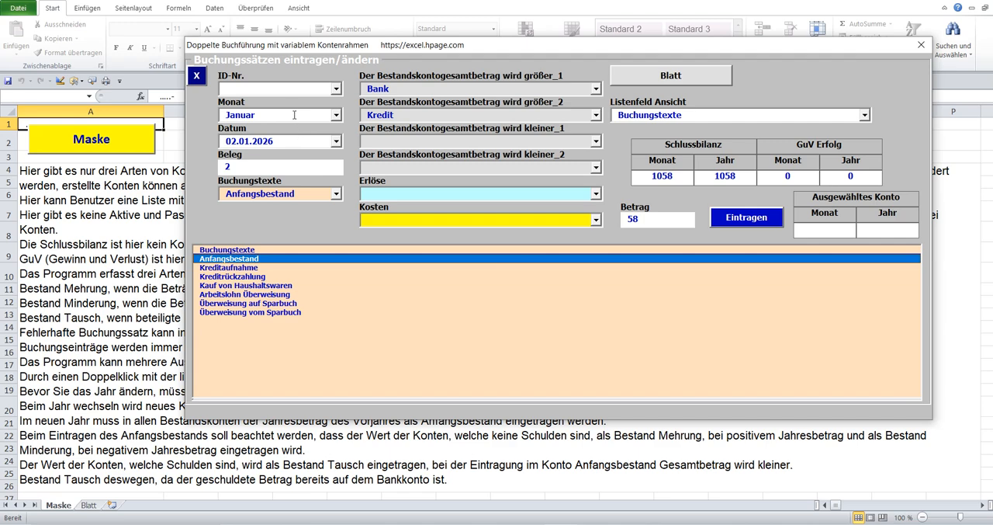
Load posting ID-Nr. 3 from the Grundbuch and delete it, entering 3 to confirm.
left_click(295, 114)
double_click(400, 277)
left_click(822, 75)
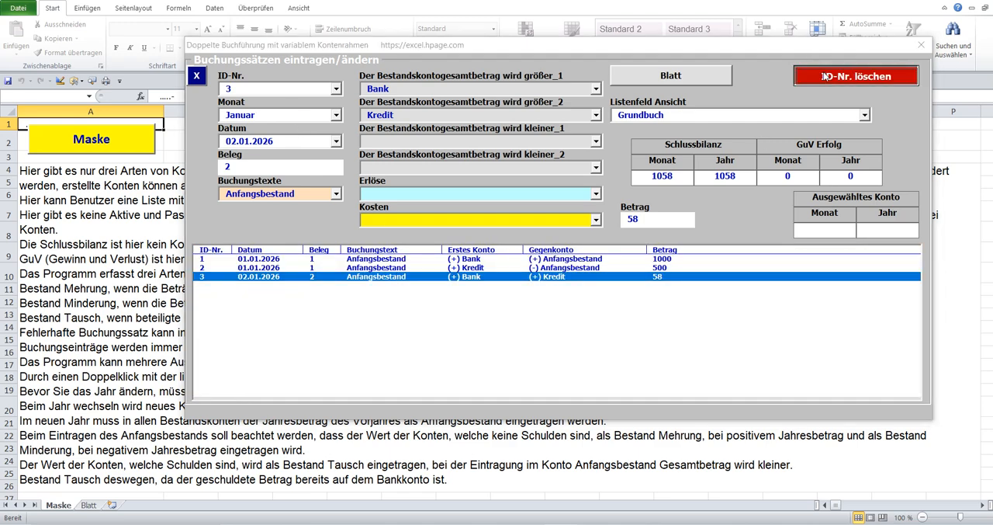
left_click(449, 297)
type("3")
left_click(575, 289)
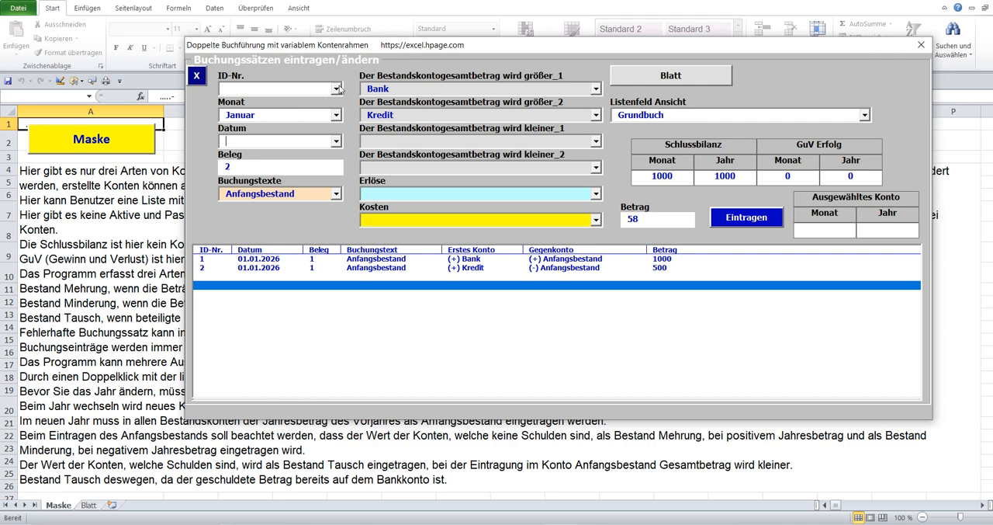
Post the Bank and Kredit entry again with the date 02.01.2026 and the Buchungstext Kreditaufnahme.
left_click(336, 140)
left_click(336, 141)
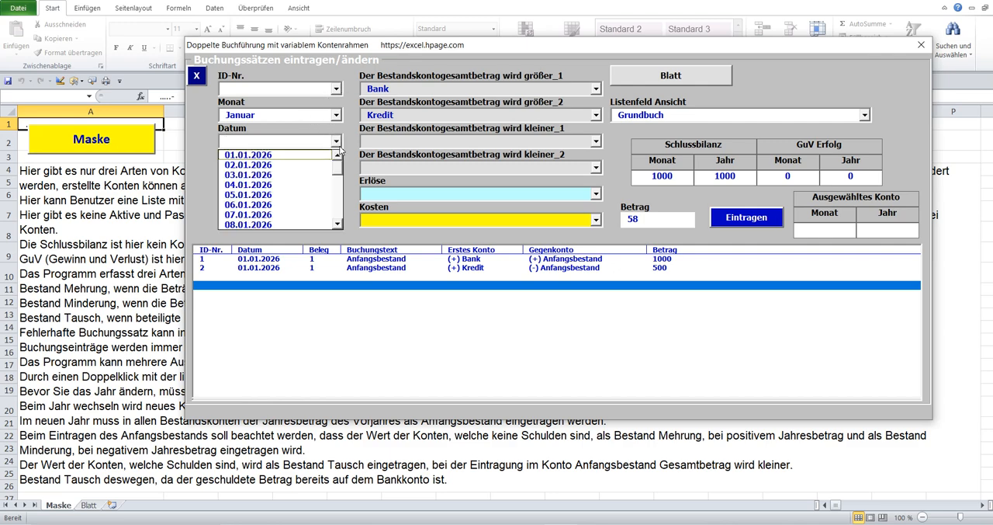
left_click(285, 165)
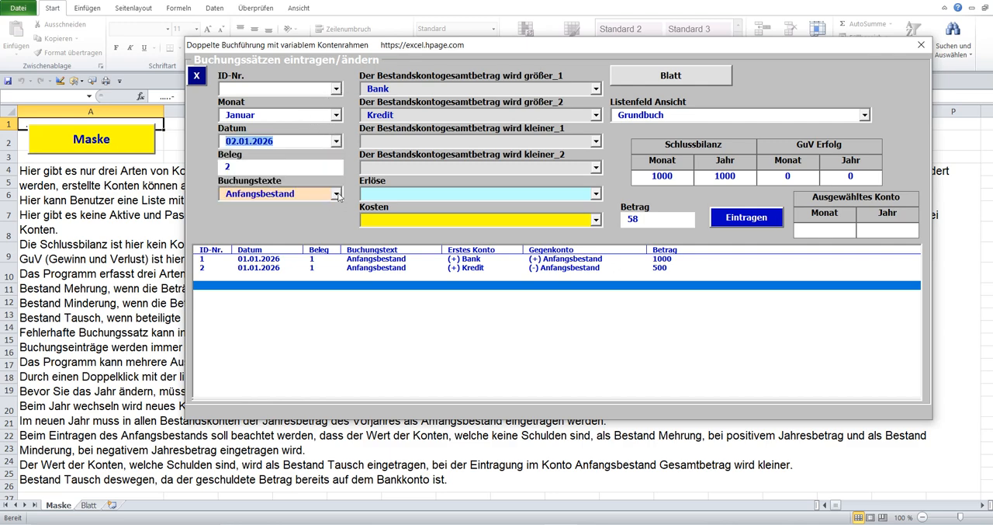
left_click(336, 193)
left_click(281, 217)
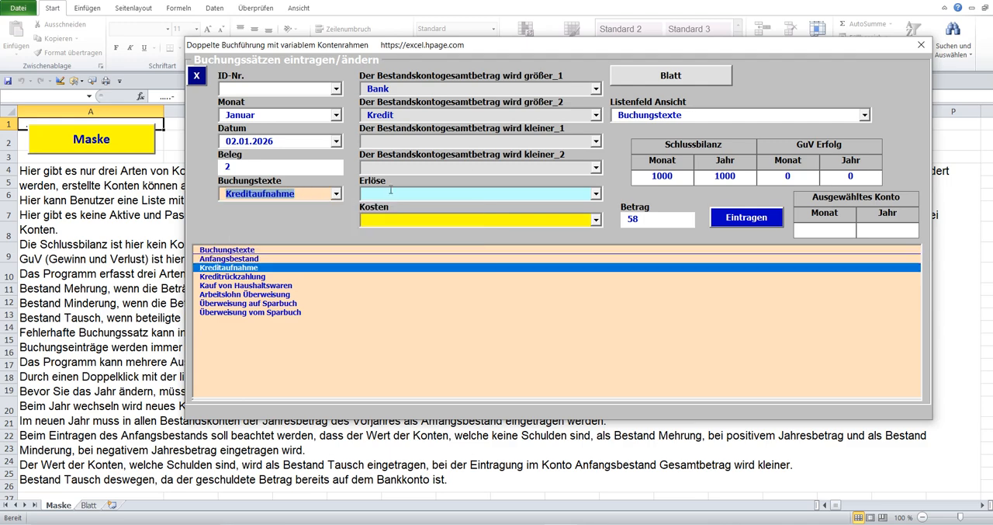
left_click(730, 219)
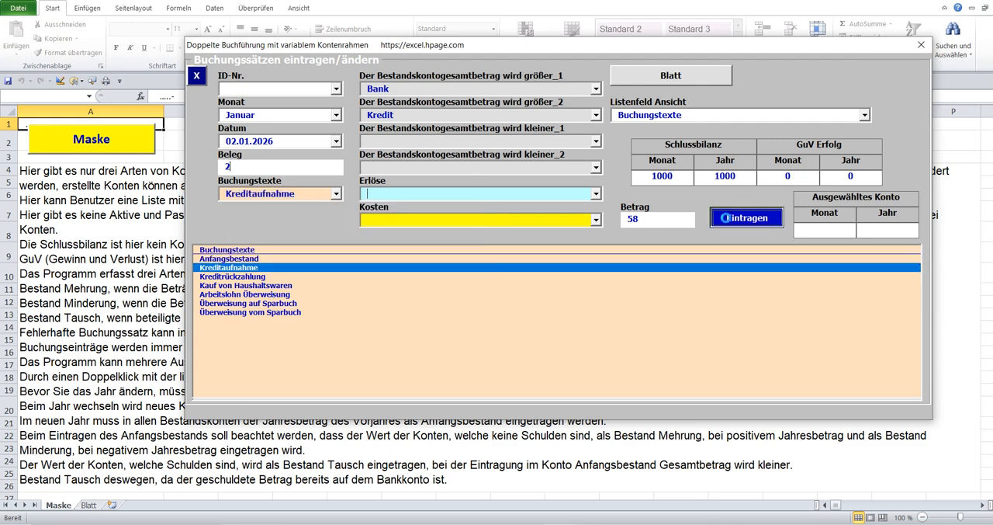
Show the Bestandskonten list and check the Kredit, Bank and Schlussbilanz balances after the loan posting.
left_click(448, 115)
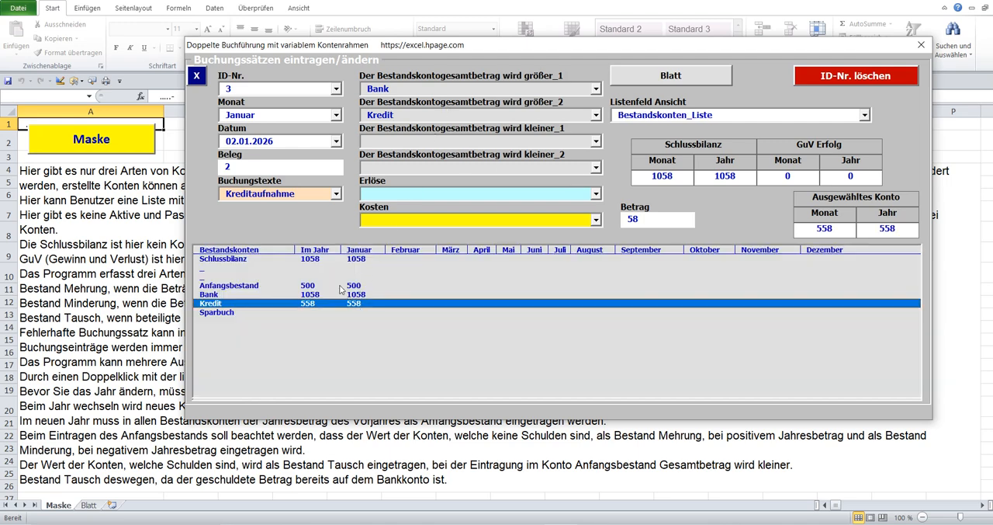
left_click(310, 295)
left_click(321, 260)
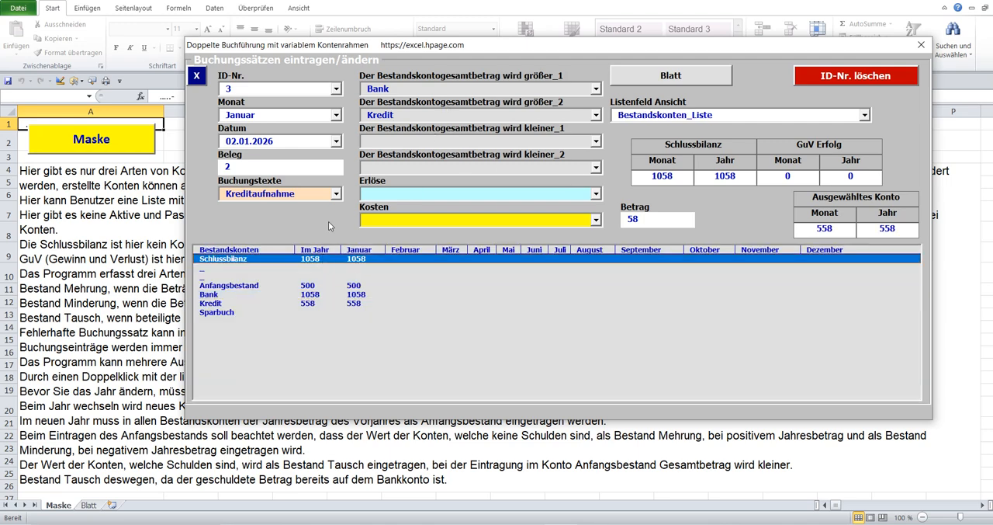
Start a new posting by emptying the ID-Nr., and enter the date 03.01.2026 and Beleg 3.
left_click(233, 88)
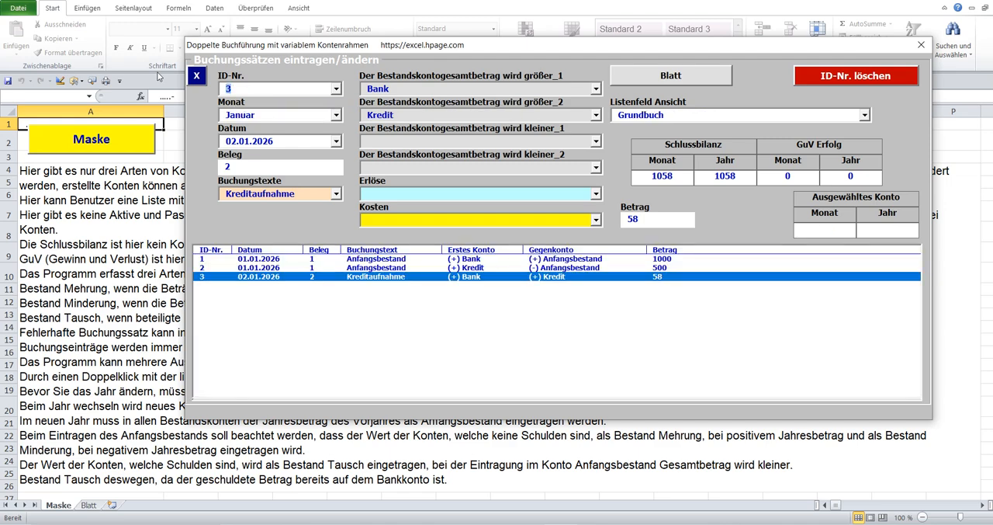
key("Delete")
left_click(337, 141)
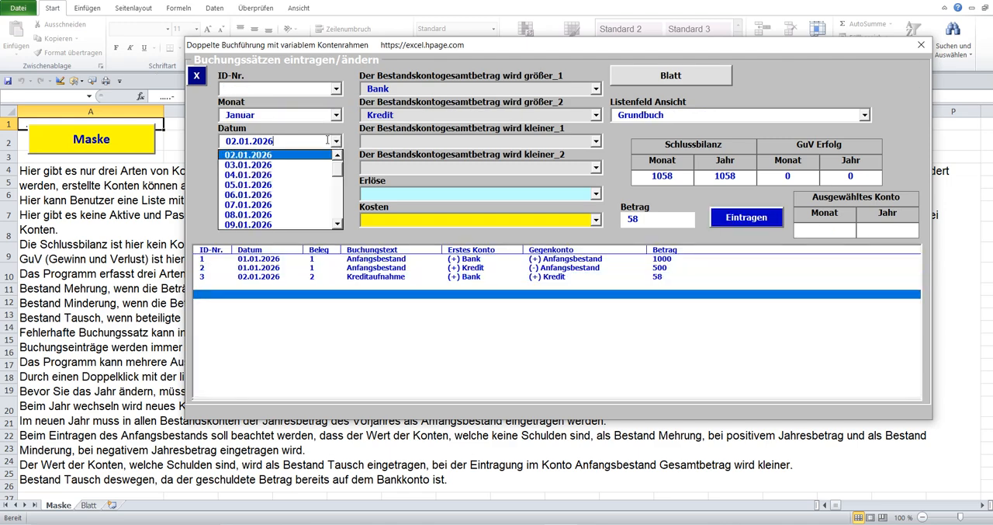
left_click(261, 165)
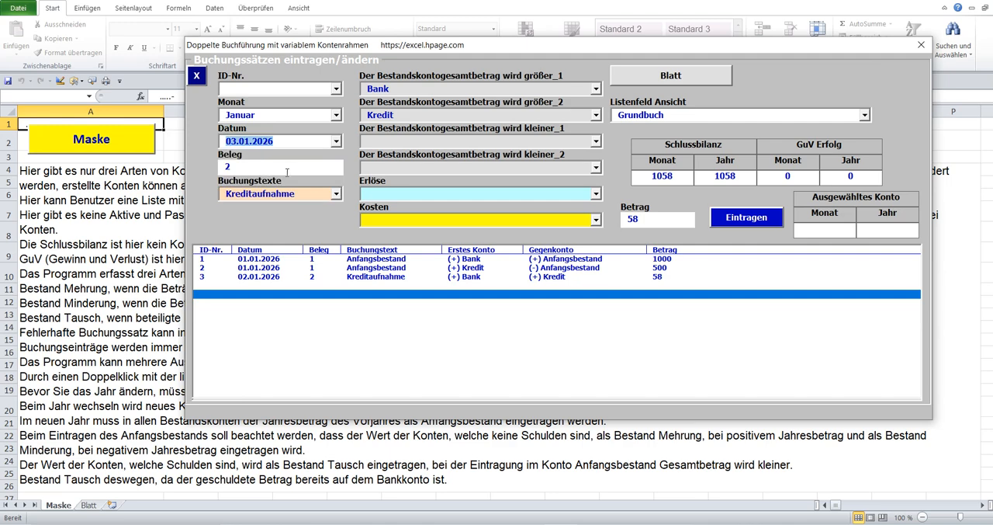
left_click(236, 167)
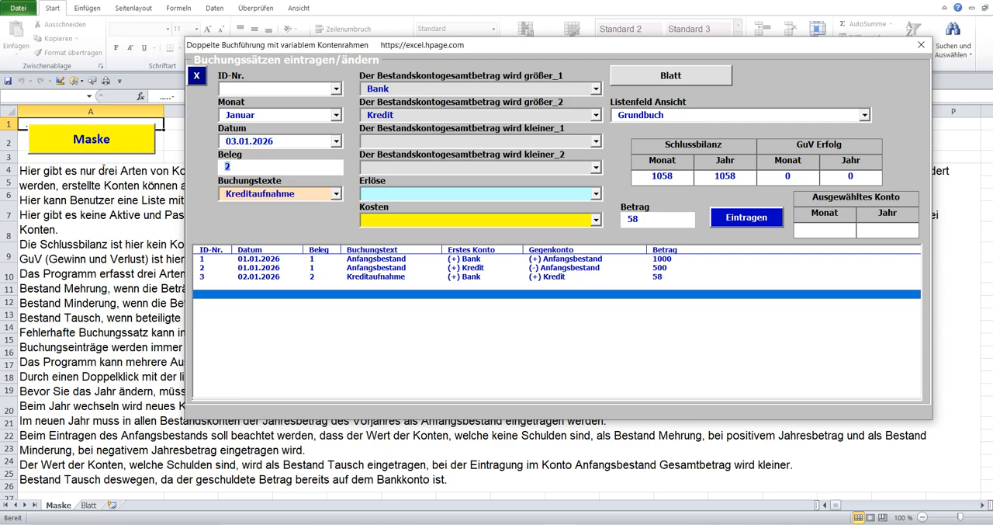
type("3")
Set the Buchungstext to Arbeitslohn Überweisung and replace Kredit as the contra account with the Erlöse account Arbeitslohn.
left_click(338, 194)
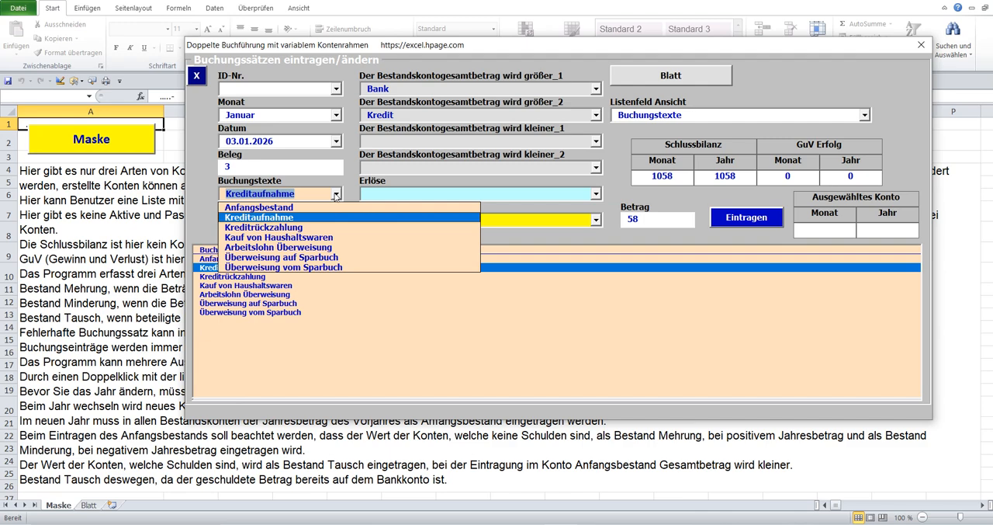
left_click(297, 250)
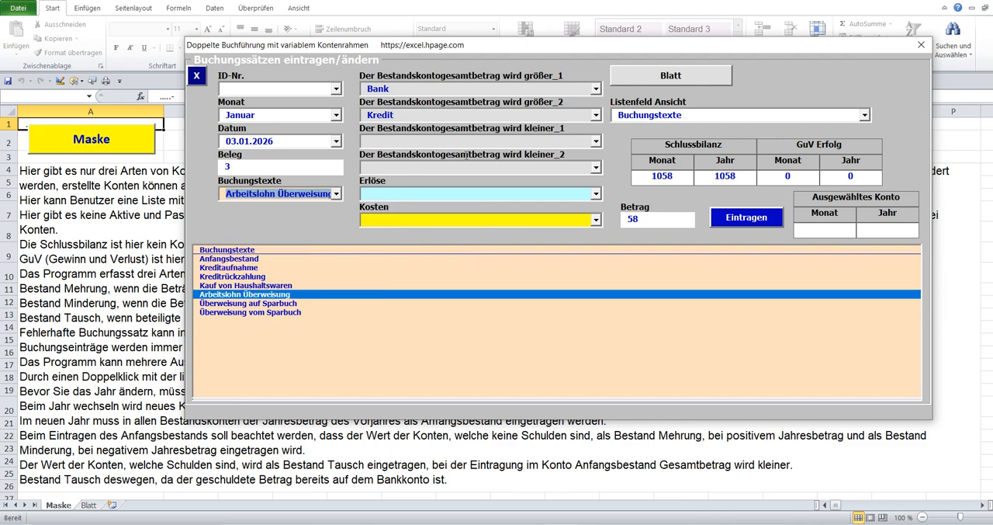
left_click_drag(400, 115, 292, 116)
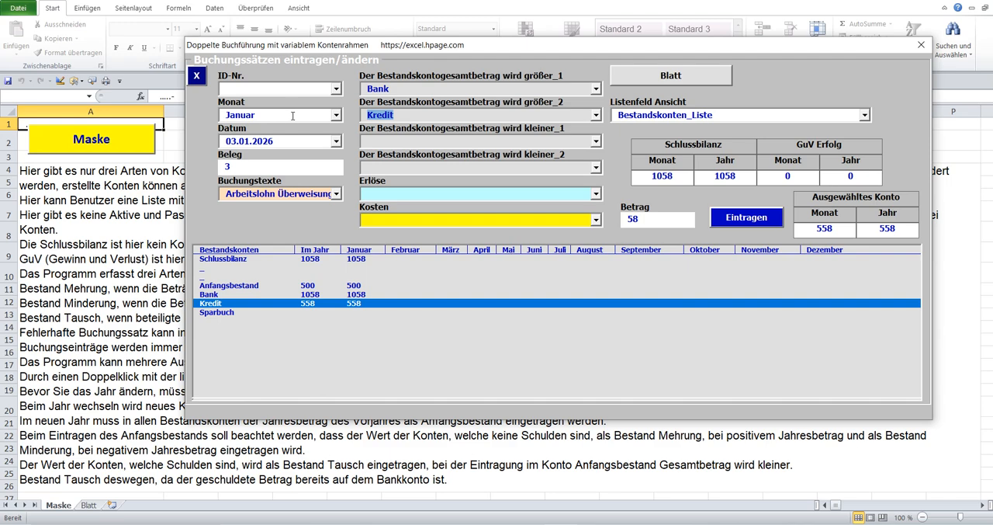
key("Delete")
left_click(597, 194)
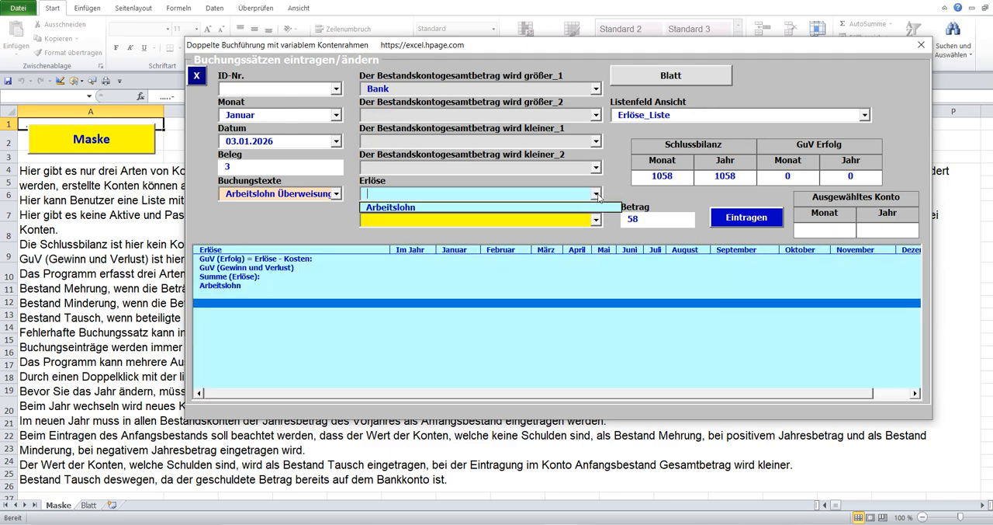
left_click(455, 210)
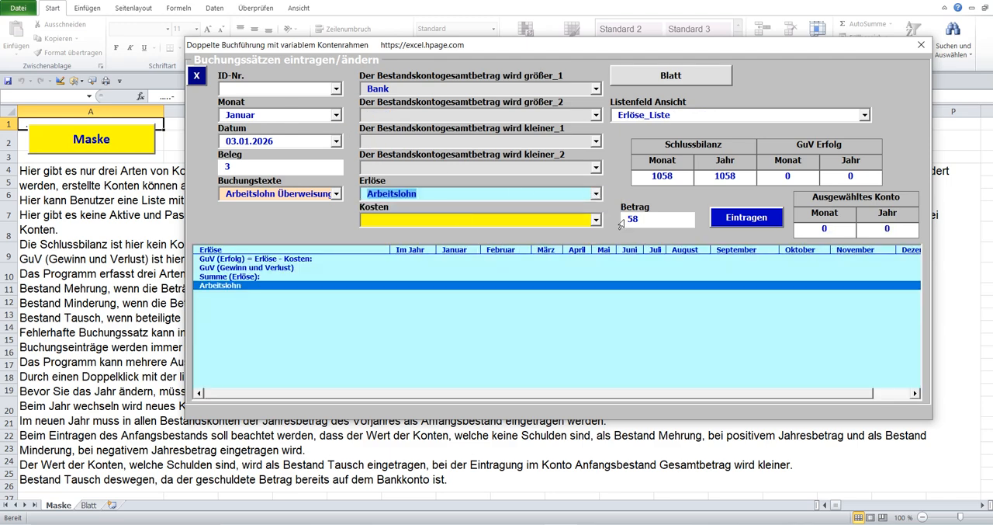
Set the Betrag to 3000 and post the wage transfer.
left_click(625, 219)
type("3000")
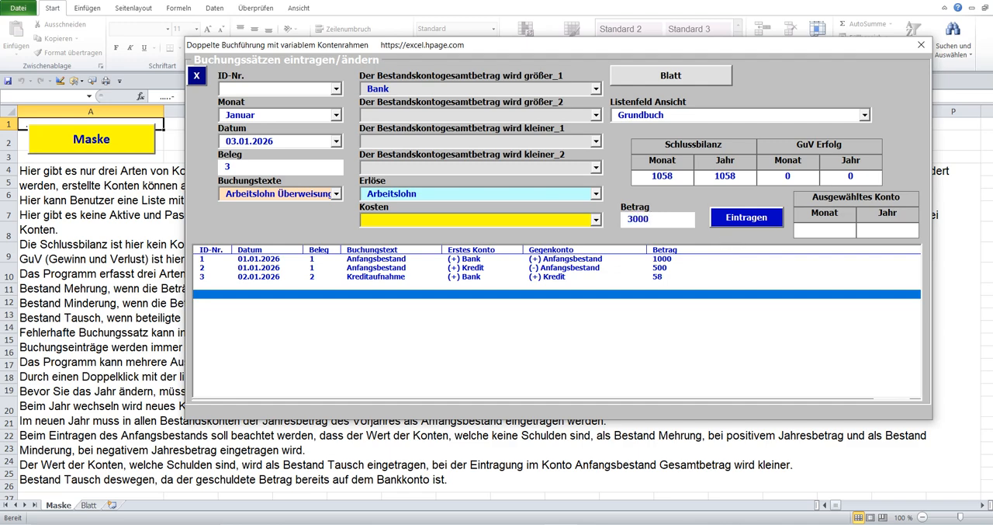
left_click(757, 218)
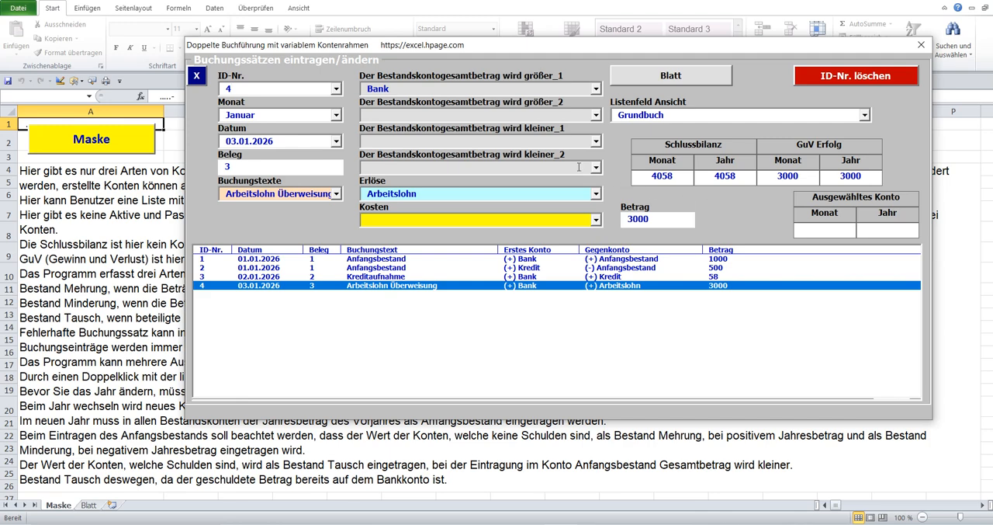
Show the Bestandskonten list and check the Bank and Schlussbilanz balances after the wage posting.
left_click(467, 113)
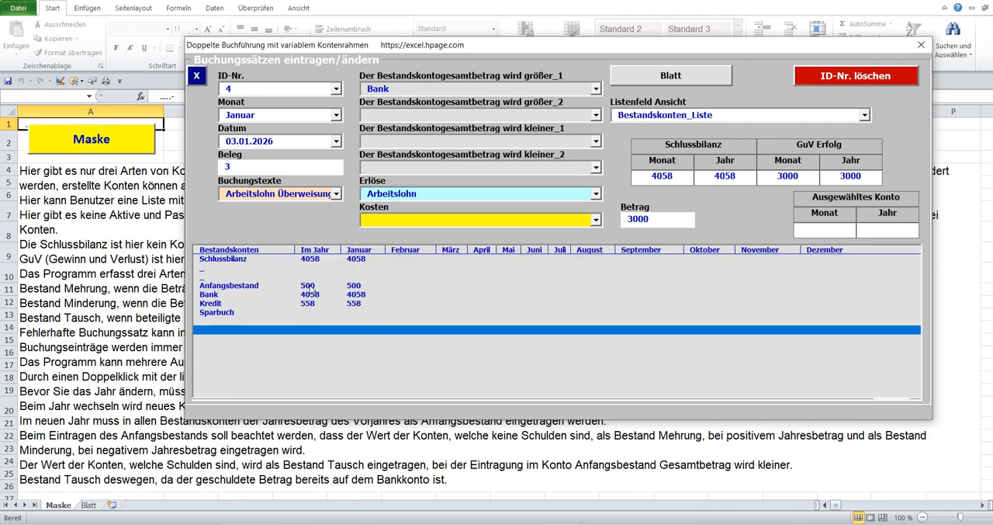
left_click(305, 294)
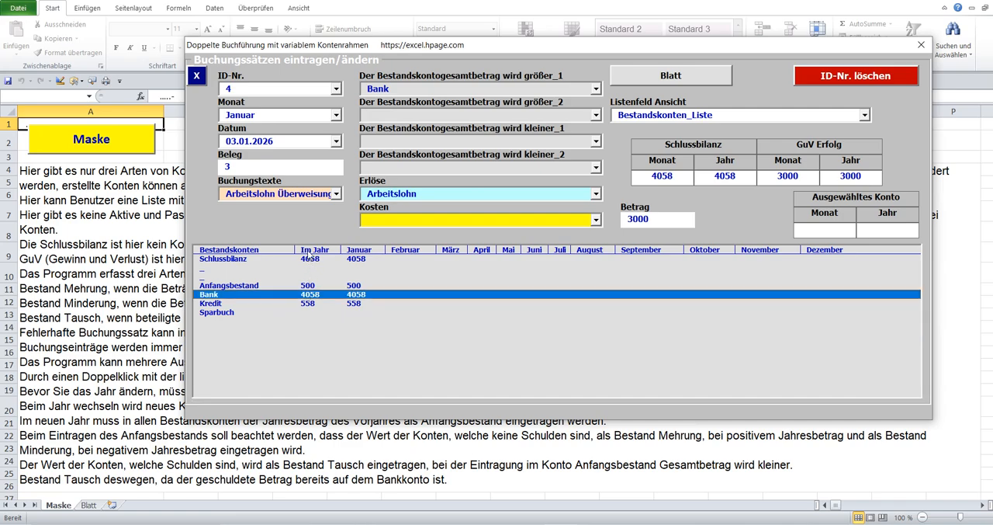
left_click(310, 259)
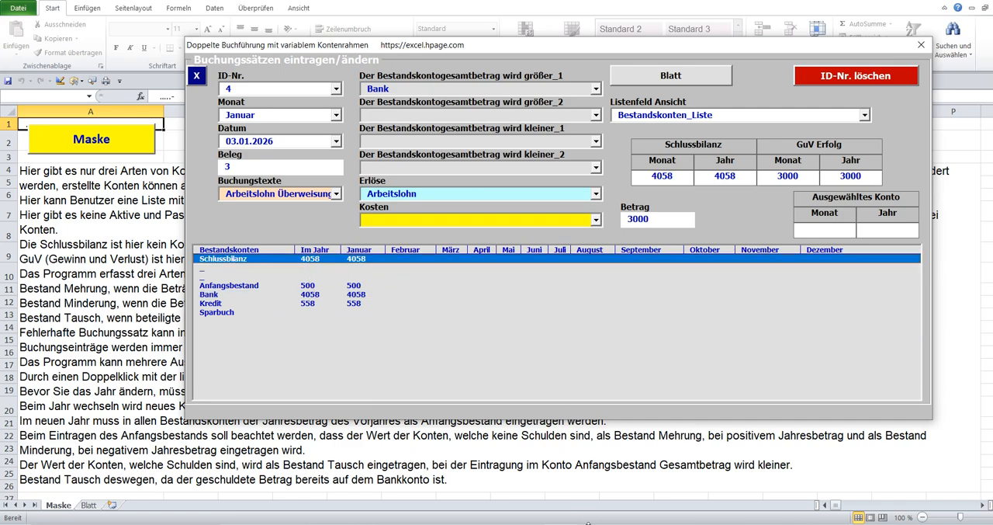
Switch to Google Übersetzer, show the text explaining Bestand Minderung, and play the German version aloud.
left_click(587, 523)
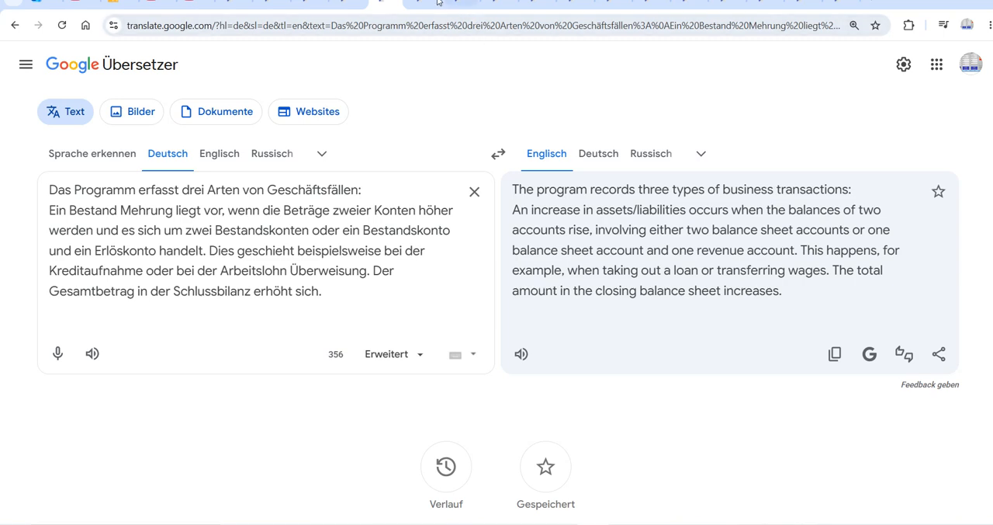
key("ctrl+a")
type("Ein Bestand Minderung liegt vor, wenn die Beträge beider Konten reduziert werden und es sich um zwei Bestandskonten oder ein Bestandskonto und ein Kostenkonto handelt. Dies geschieht beispielsweise bei der Kreditrückzahlung oder bei dem Kauf von Haushaltswaren. Der im Buchungssatz ausgewiesene Betrag wird von der Schlussbilanz abgezogen.")
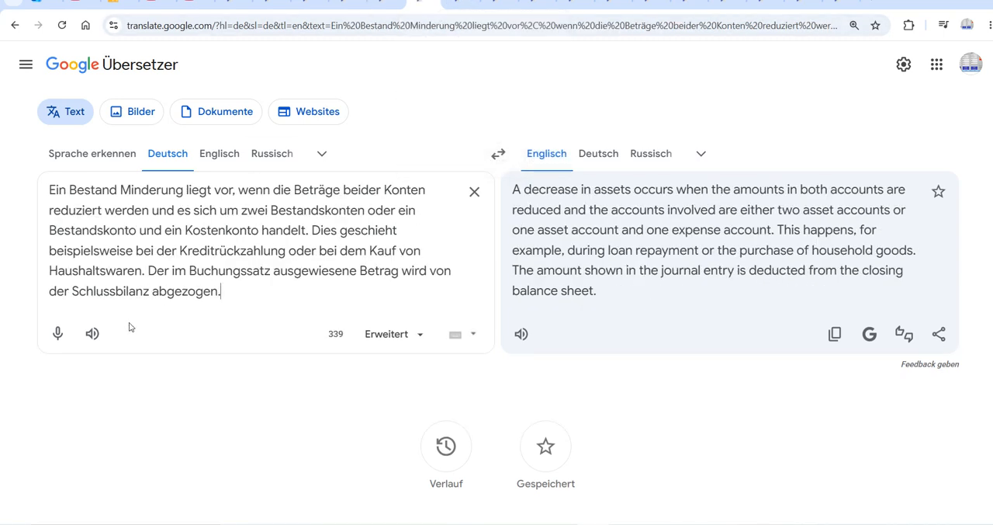
left_click(90, 335)
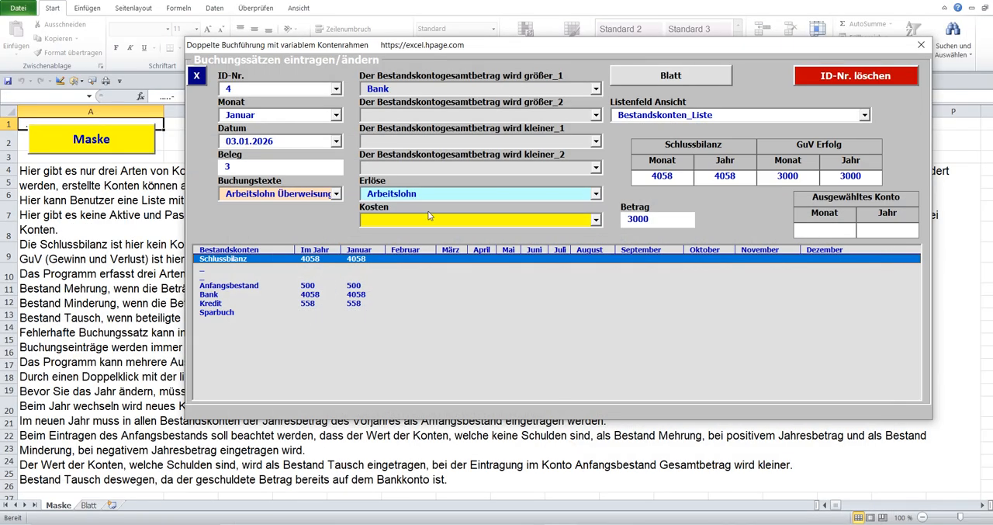
Return to the Excel bookkeeping form, empty the ID-Nr. for a new posting, and enter the date 04.01.2026 and Beleg 4.
left_click(241, 90)
key("BackSpace")
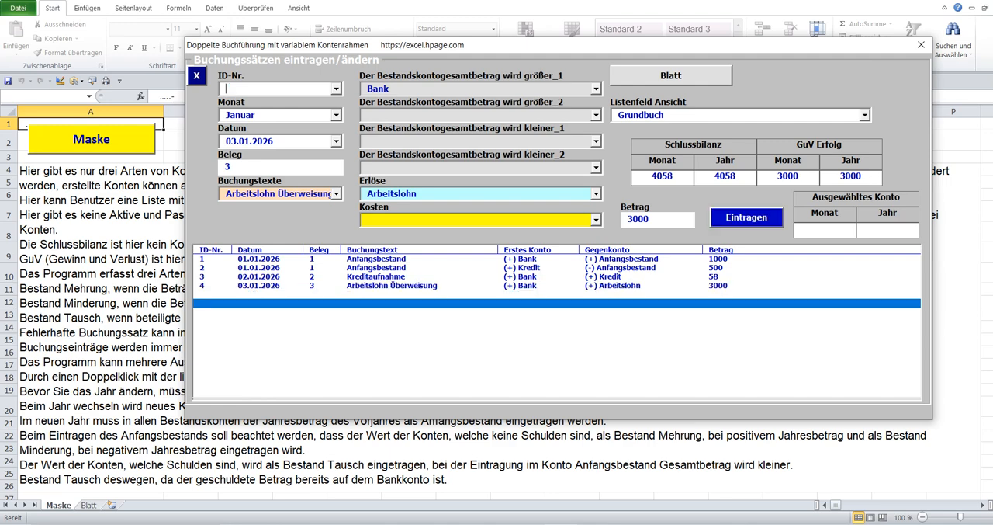
left_click(333, 140)
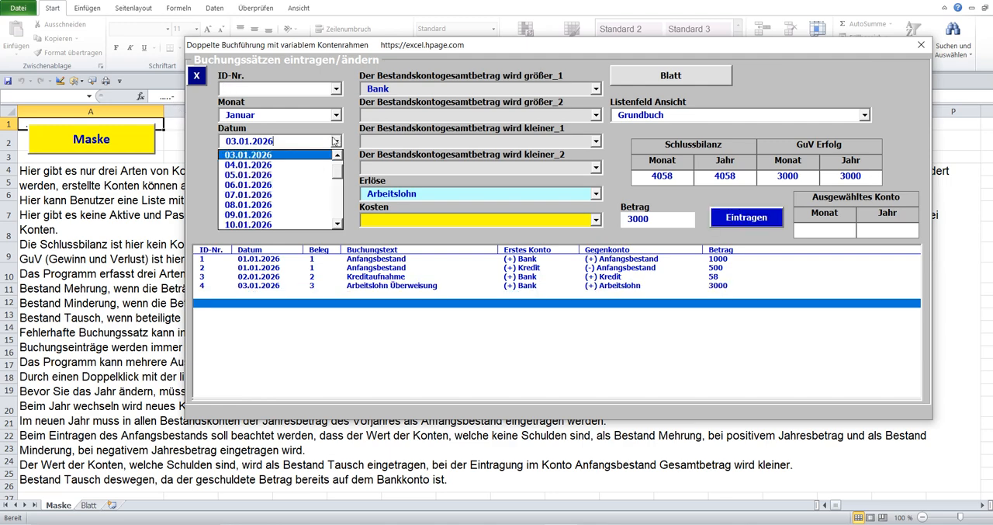
left_click(294, 154)
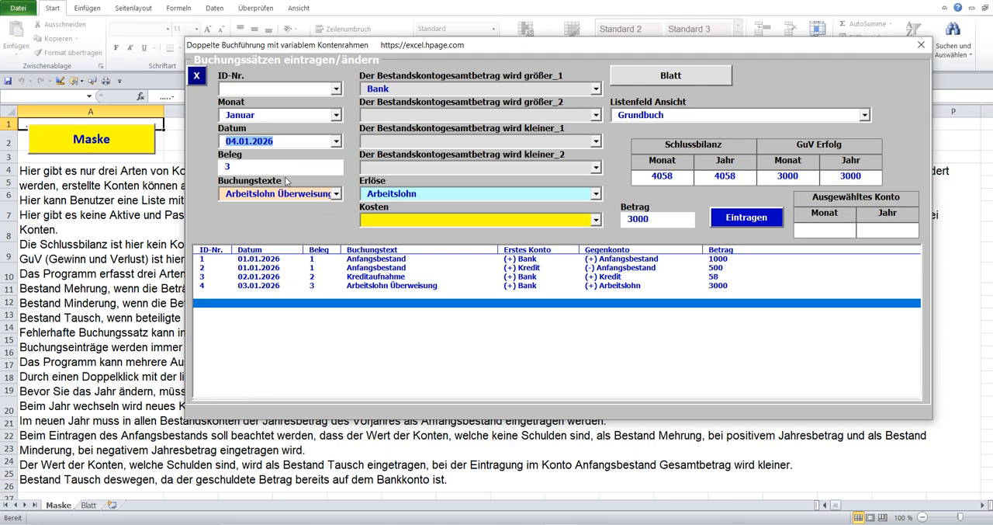
key("Tab")
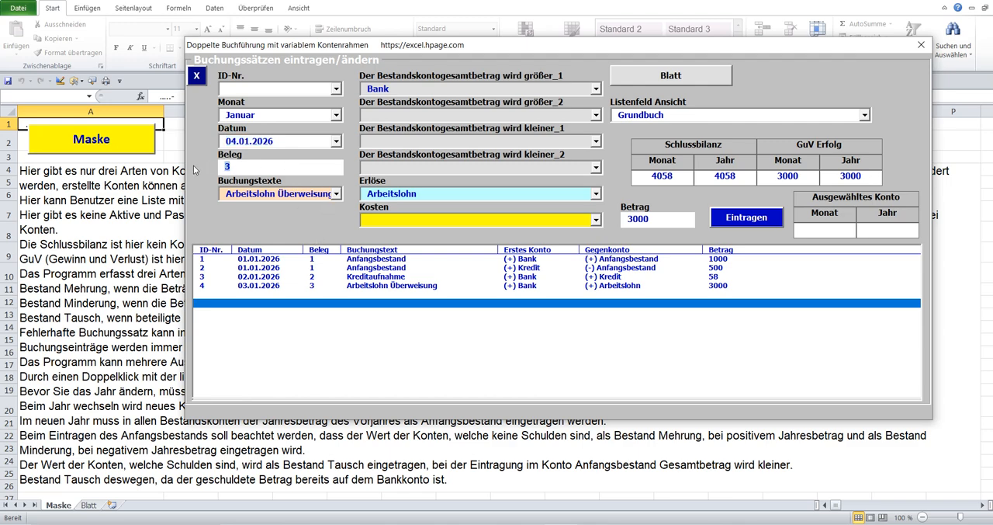
type("4")
Set the Buchungstext of the new posting to Kreditrückzahlung.
left_click(336, 194)
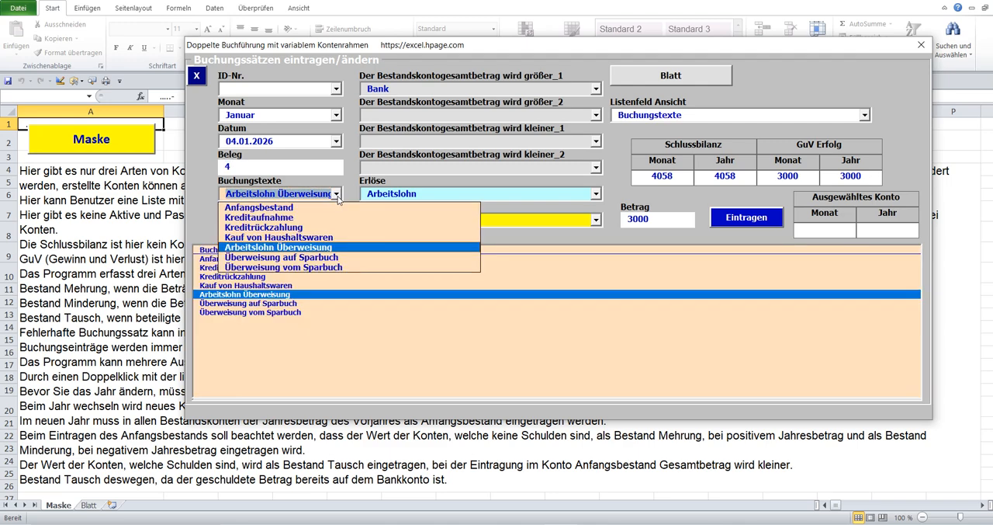
left_click(298, 228)
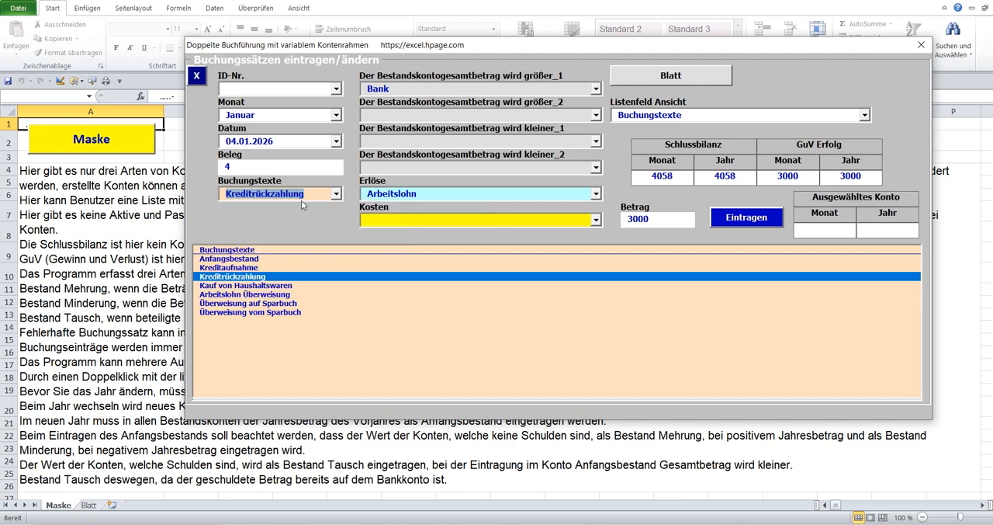
left_click(305, 144)
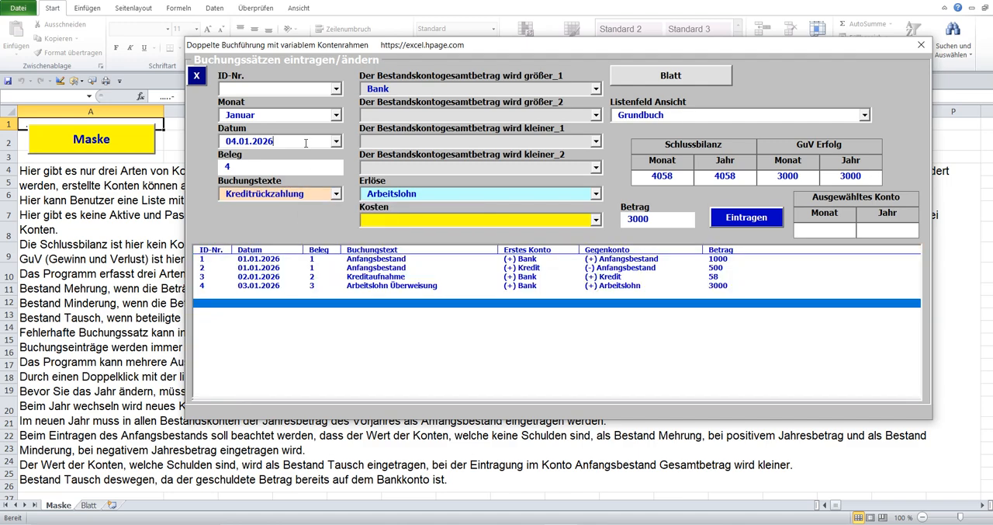
Clear Bank from the first increasing account, and choose Bank and Kredit as the first and second decreasing Bestandskonten.
left_click(403, 90)
key("Delete")
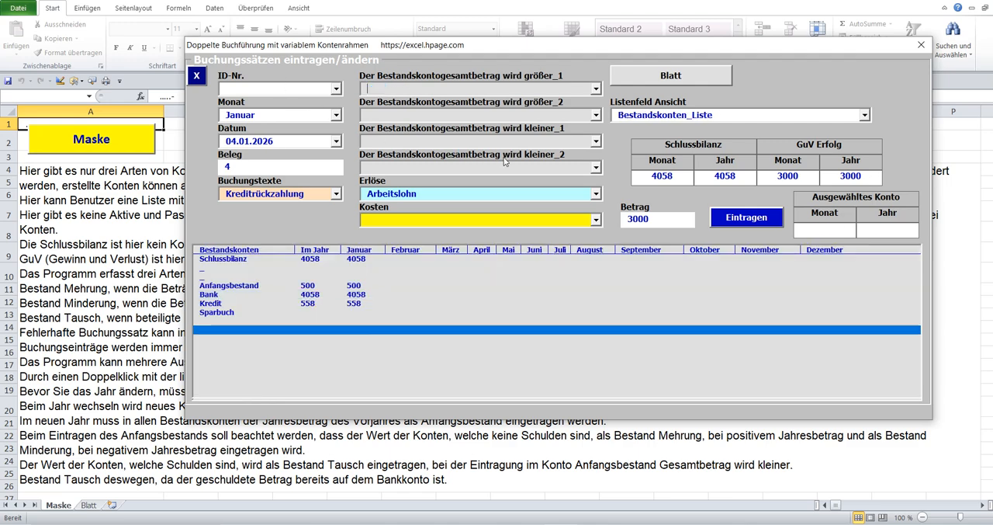
left_click(597, 141)
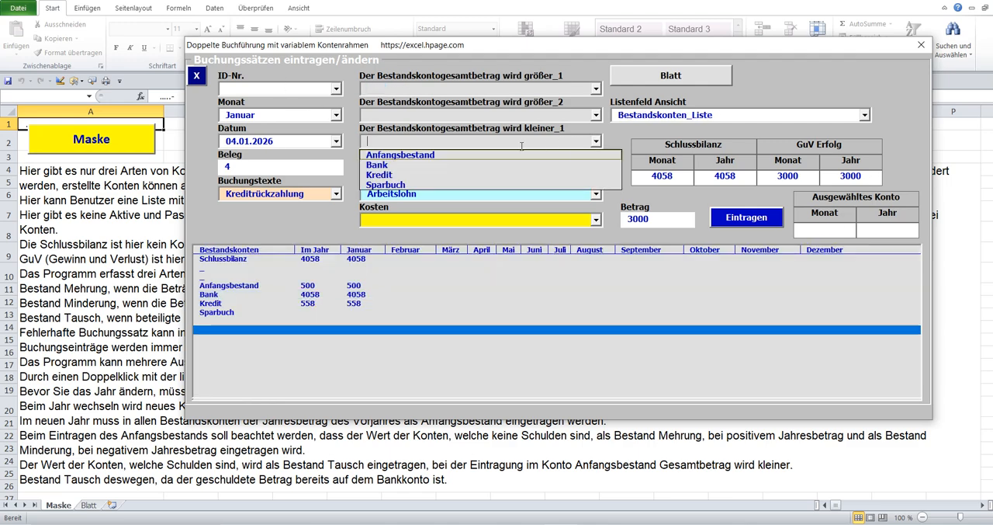
left_click(426, 162)
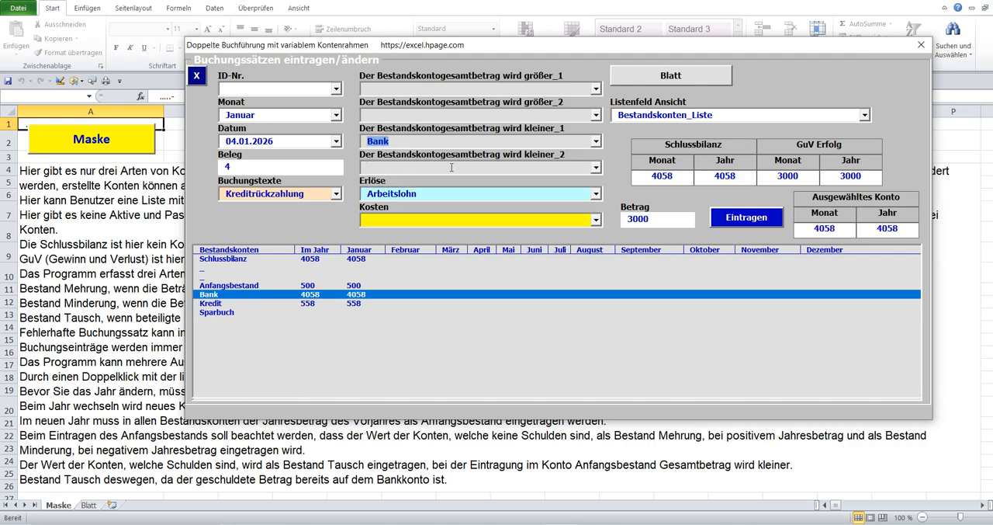
left_click(595, 167)
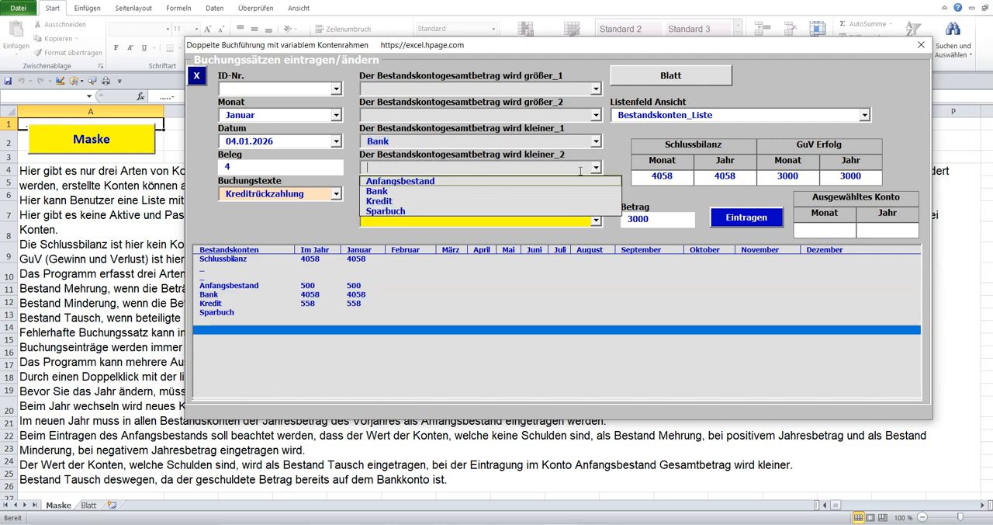
left_click(399, 201)
Set the Betrag to 250 and try to post the loan repayment.
left_click(621, 222)
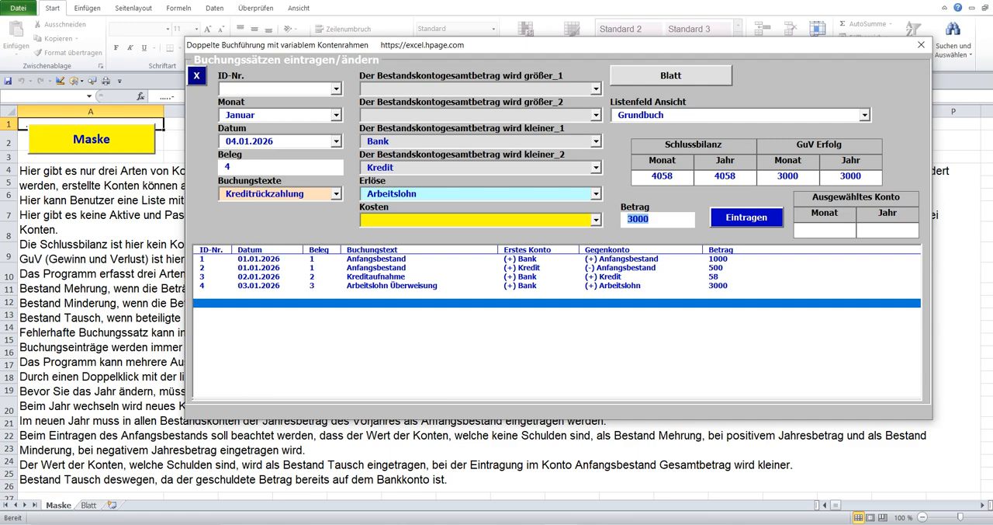
left_click(401, 165)
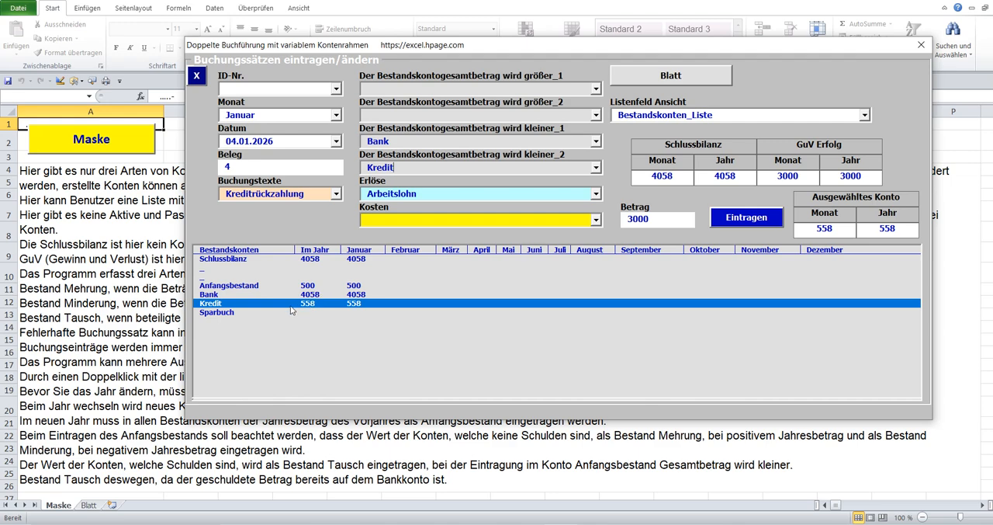
left_click(621, 226)
type("250")
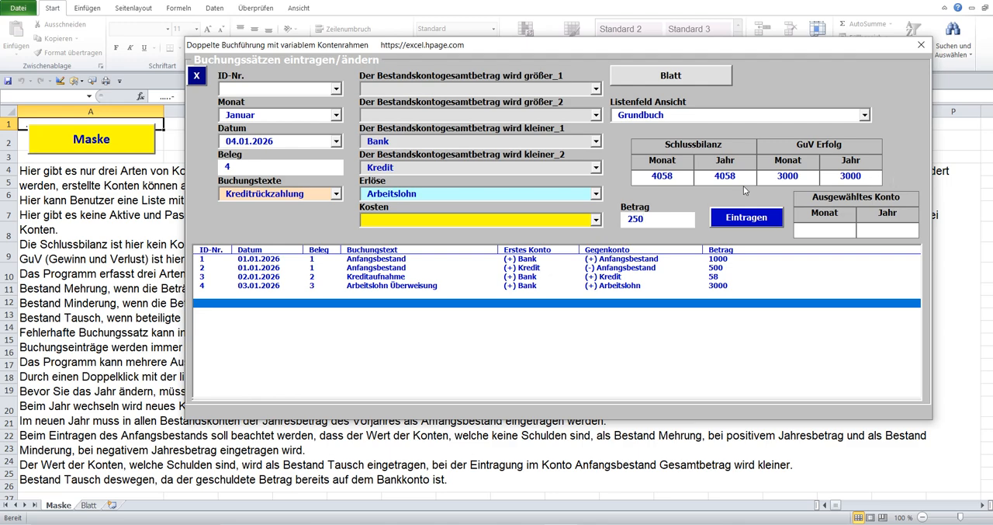
left_click(732, 221)
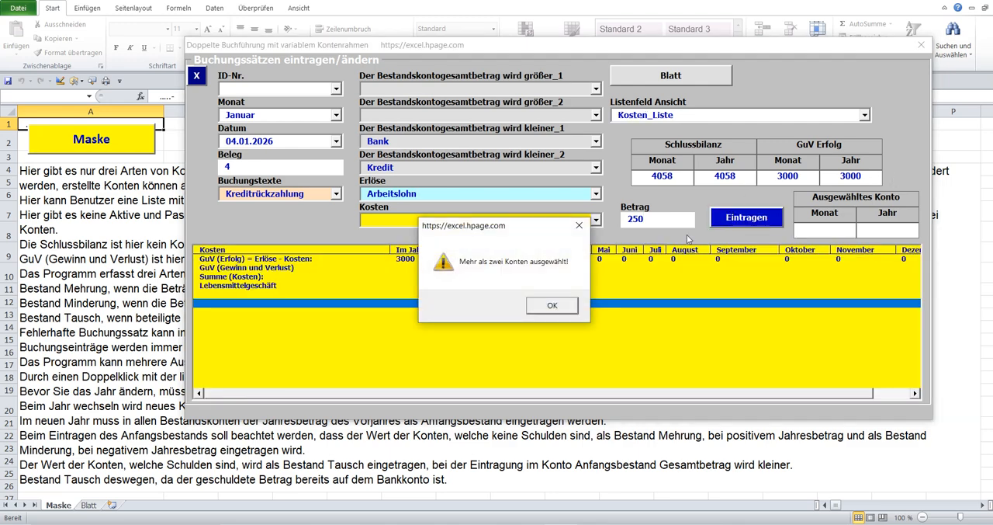
left_click(548, 304)
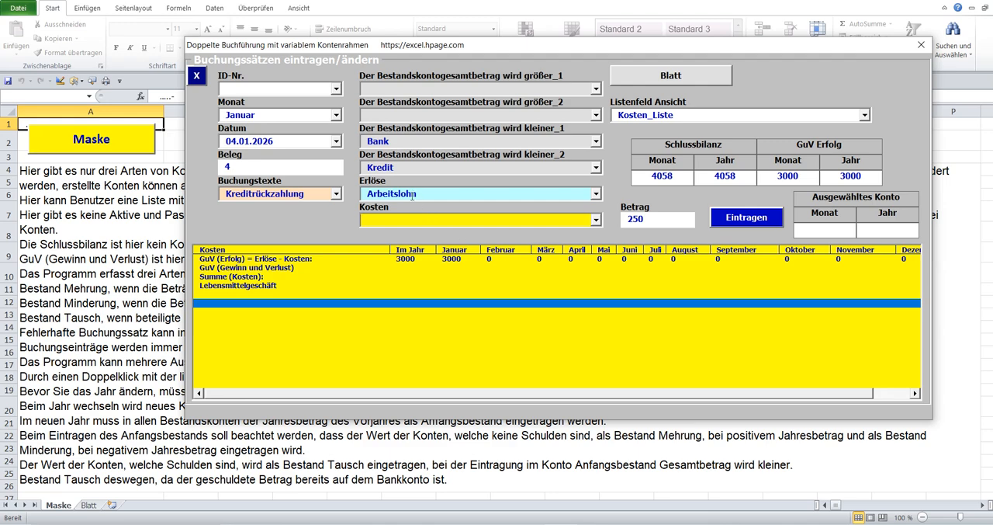
Post the loan repayment after clearing Arbeitslohn from the Erlöse account, and show the Kredit balance.
left_click_drag(421, 195, 257, 211)
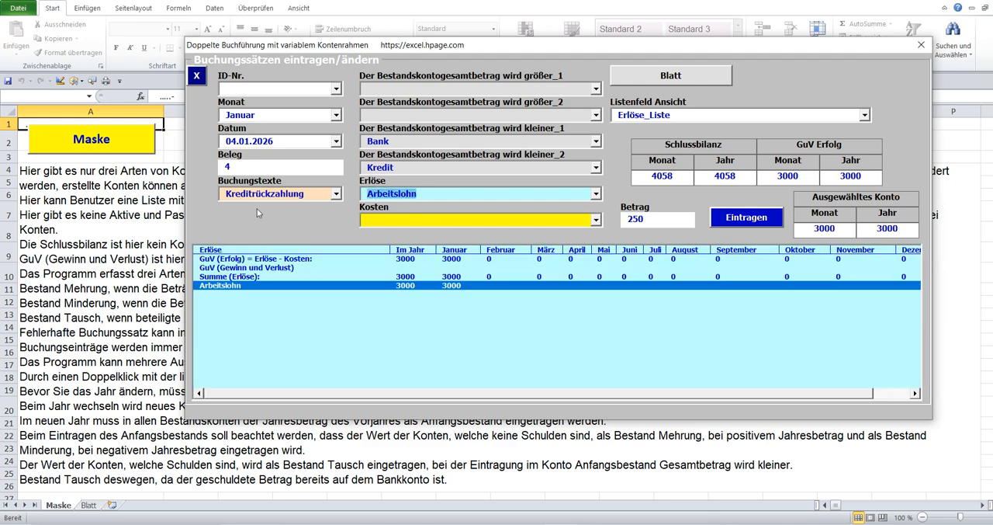
key("Delete")
left_click(728, 221)
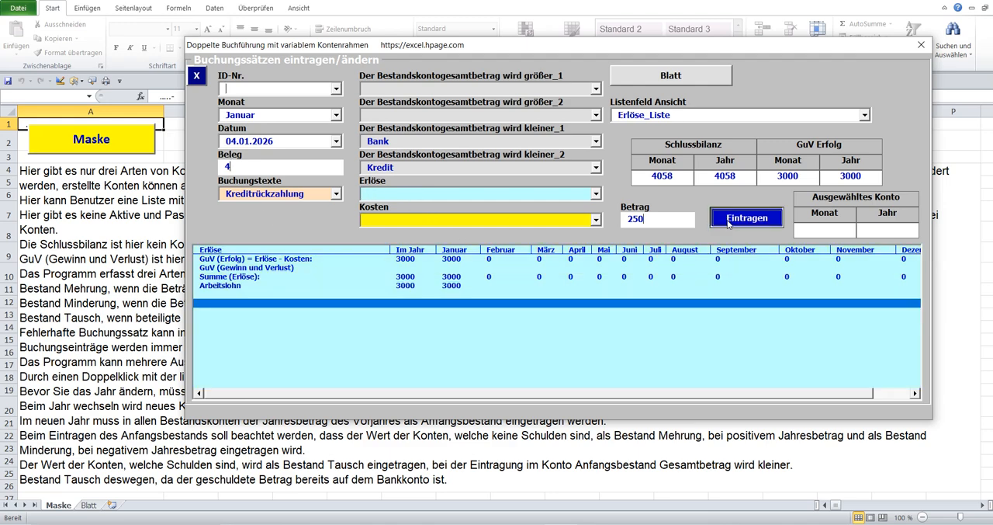
left_click(469, 167)
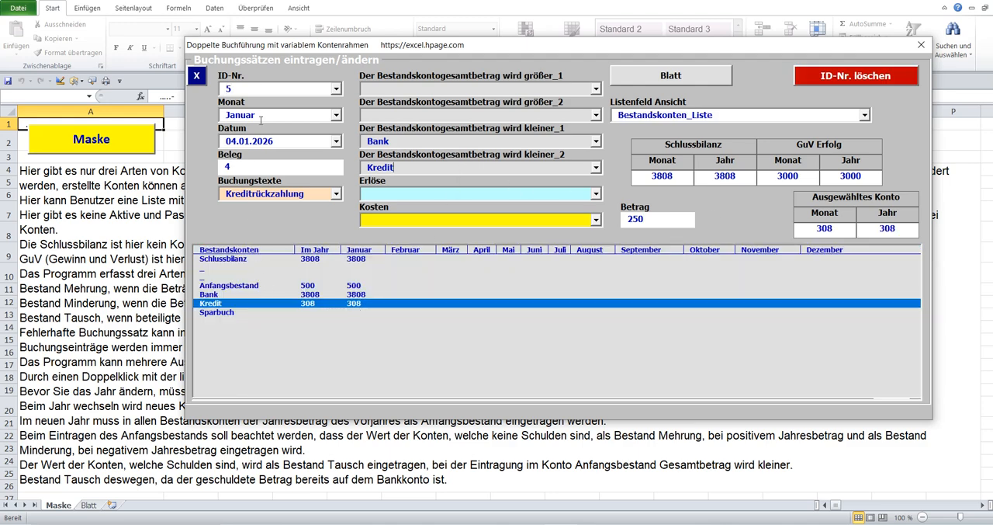
Empty the ID-Nr. to start another posting, and enter the date 05.01.2026 and Beleg 5.
left_click(197, 81)
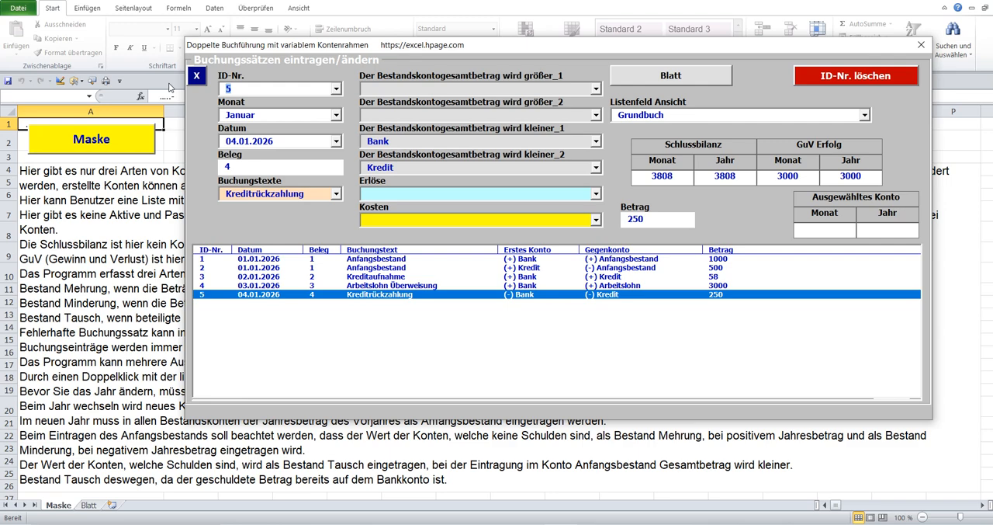
key("Delete")
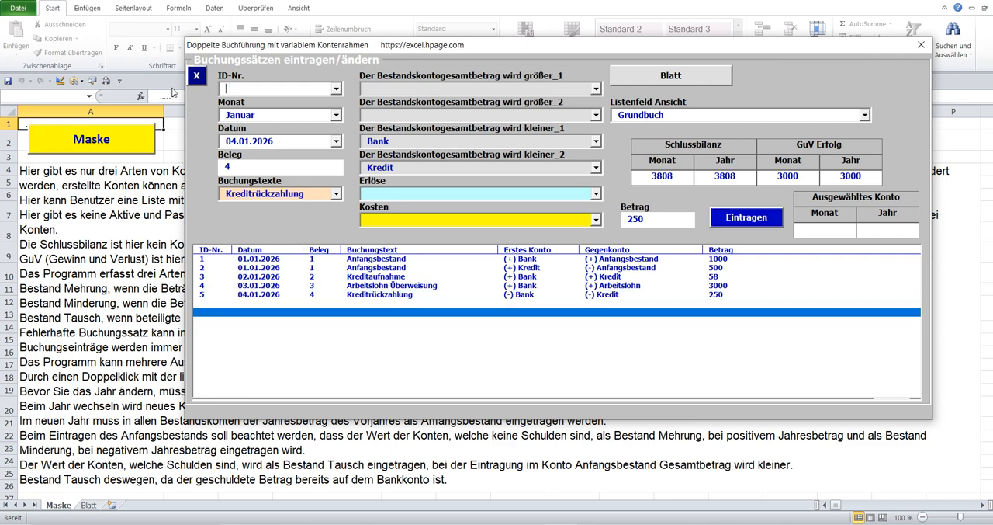
left_click(338, 141)
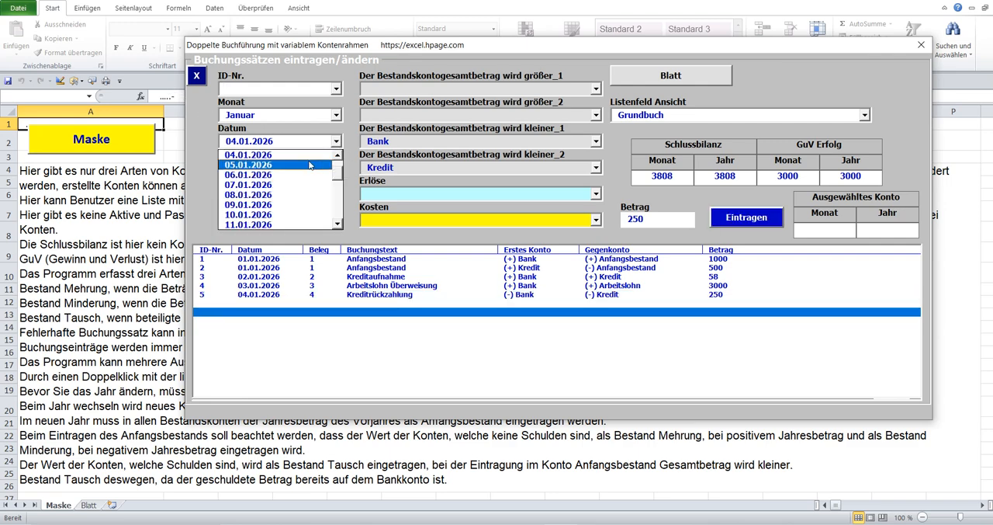
left_click(312, 165)
key("Tab")
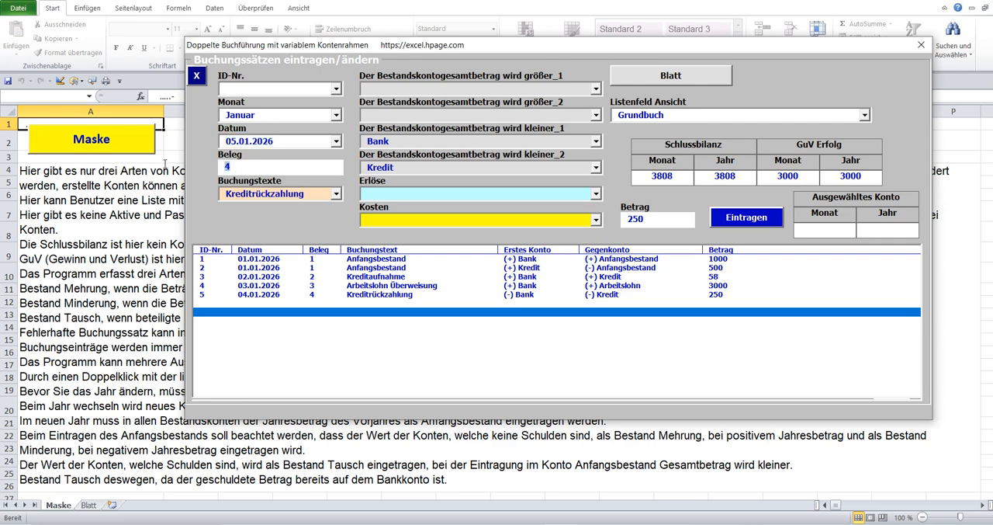
type("5")
Set the Buchungstext to Kauf von Haushaltswaren and replace Kredit as the contra account with the Kosten account Lebensmittelgeschäft.
left_click(337, 194)
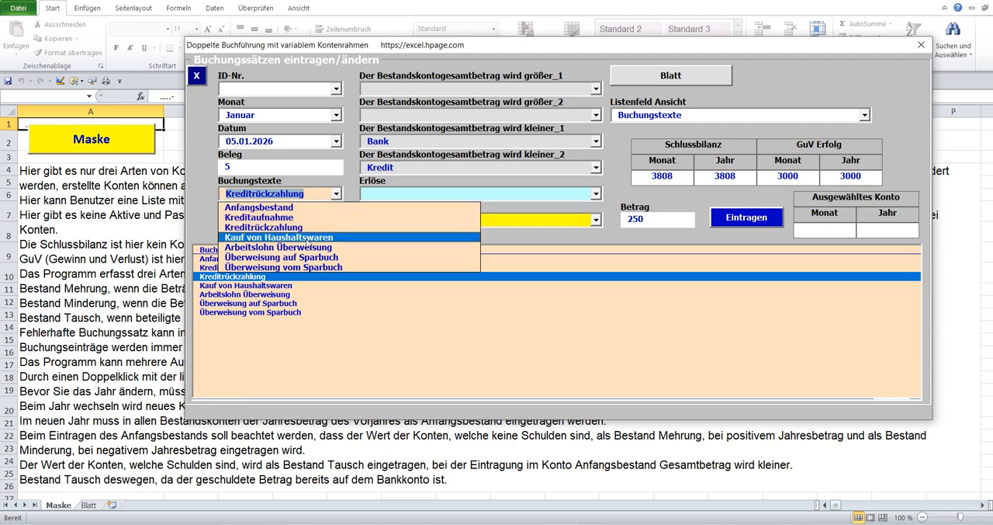
left_click(306, 237)
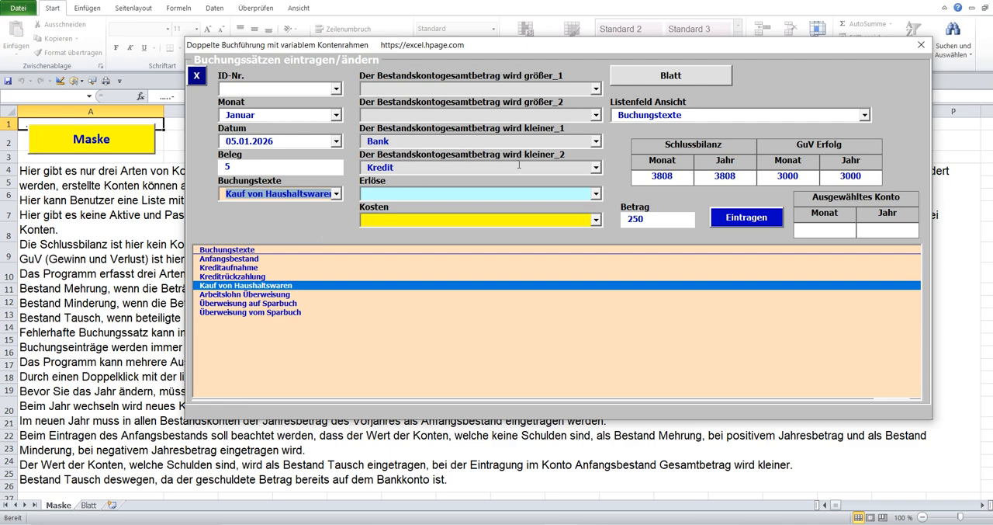
left_click(398, 168)
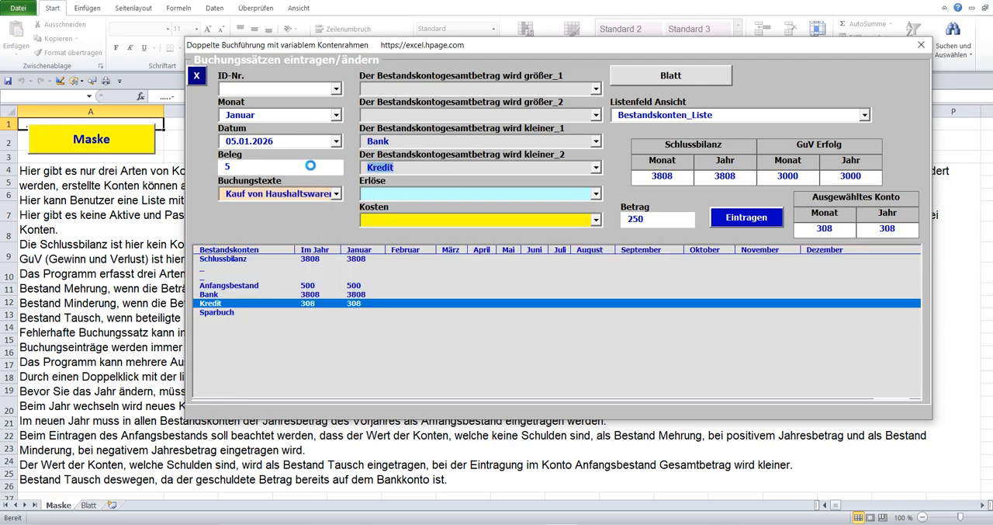
left_click(596, 220)
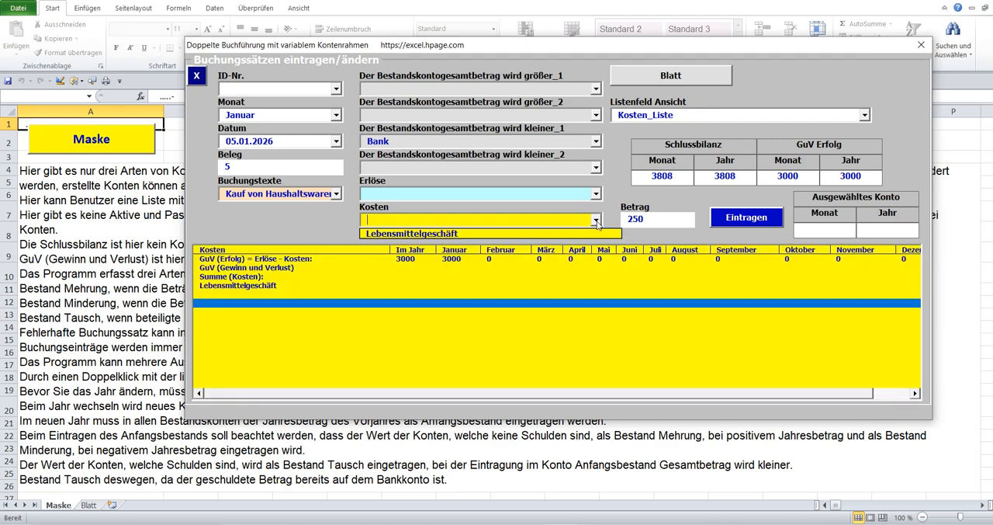
left_click(455, 234)
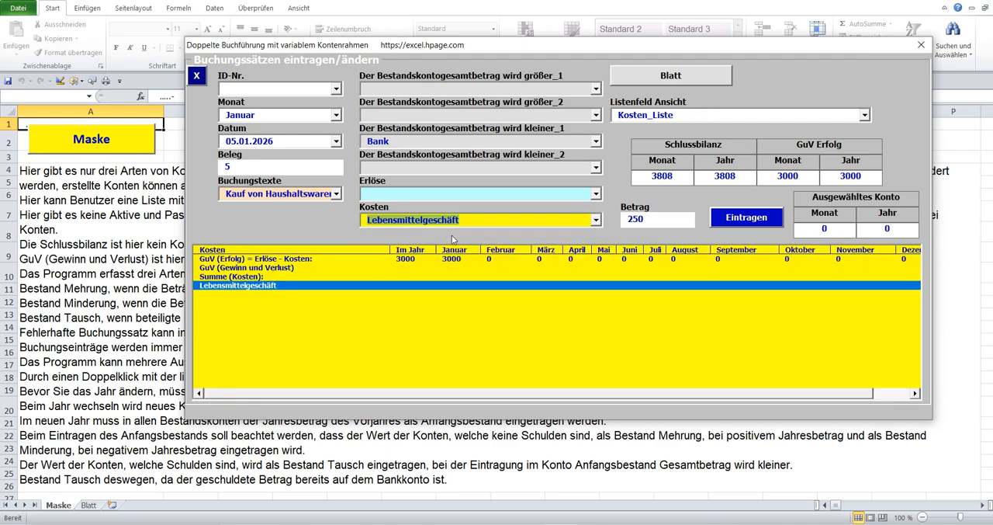
Set the Betrag to 33, post the household goods purchase, and check the Bank and Schlussbilanz rows.
left_click(631, 221)
type("33")
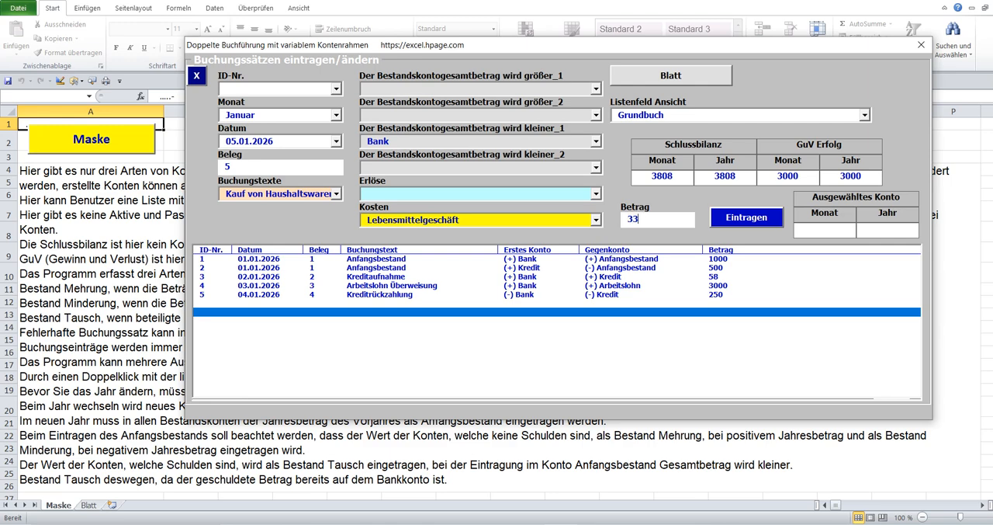
left_click(734, 217)
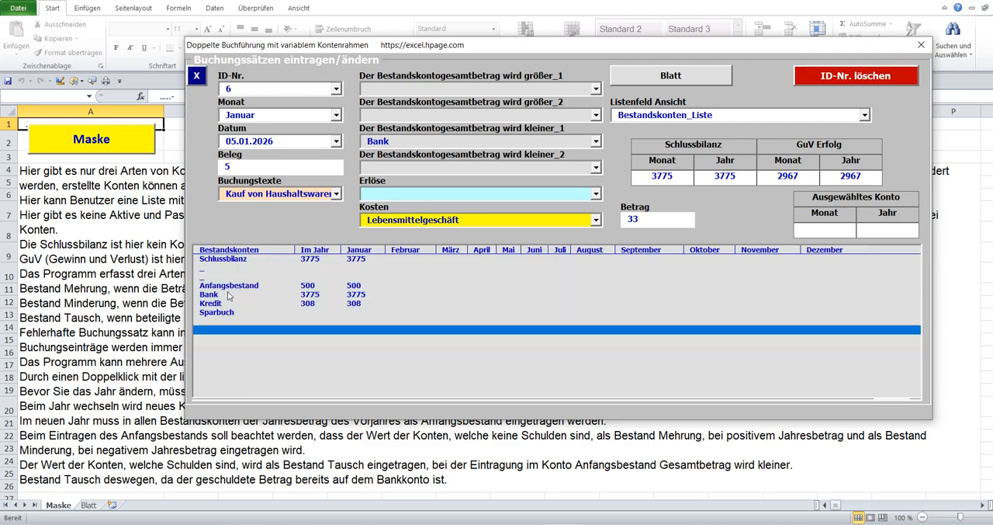
left_click(227, 296)
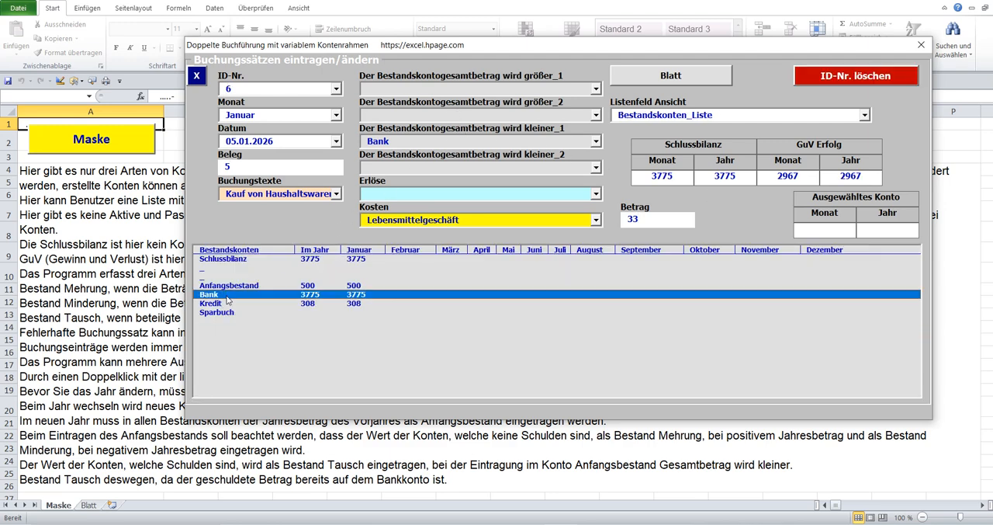
left_click(242, 260)
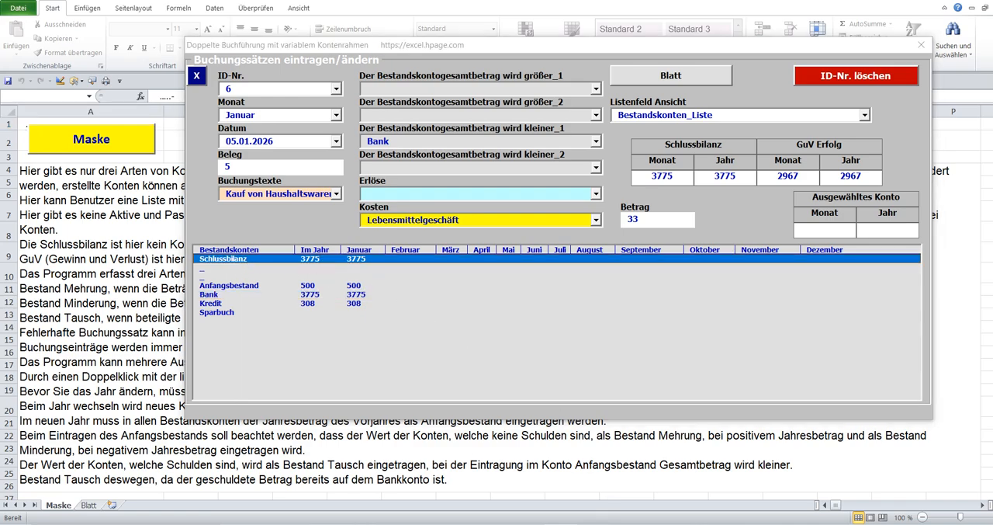
Switch to Google Übersetzer, play the German explanation of a Bestand Tausch aloud, and return to the Excel form.
left_click(557, 523)
left_click(465, 2)
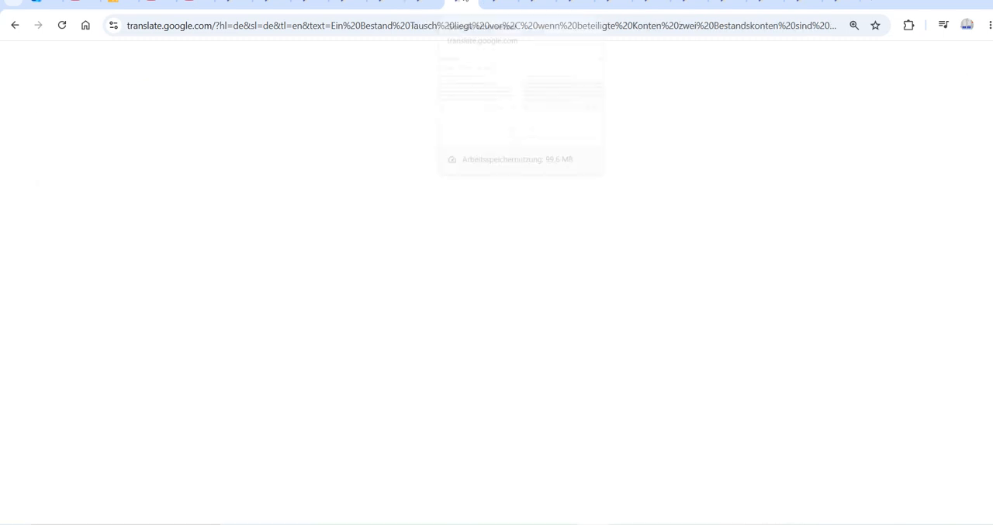
left_click(91, 314)
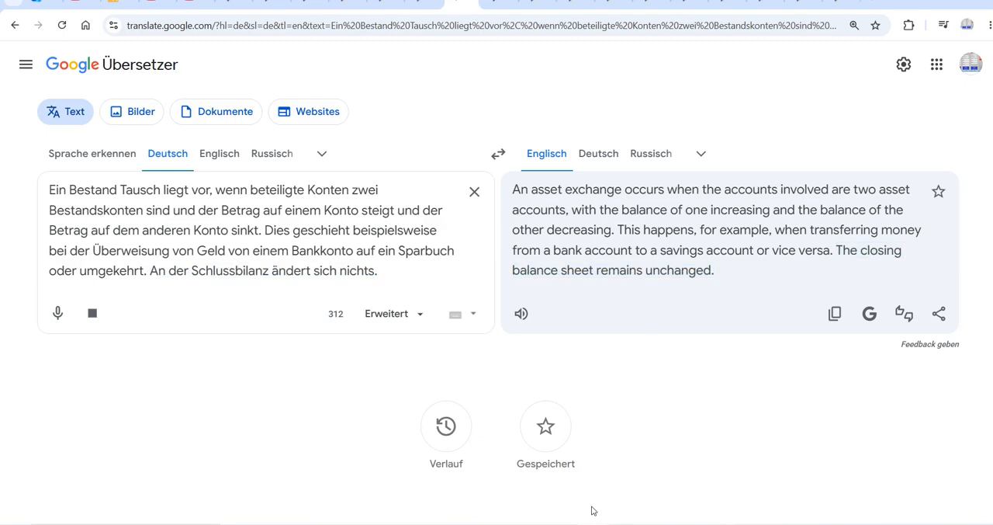
key("alt+Tab")
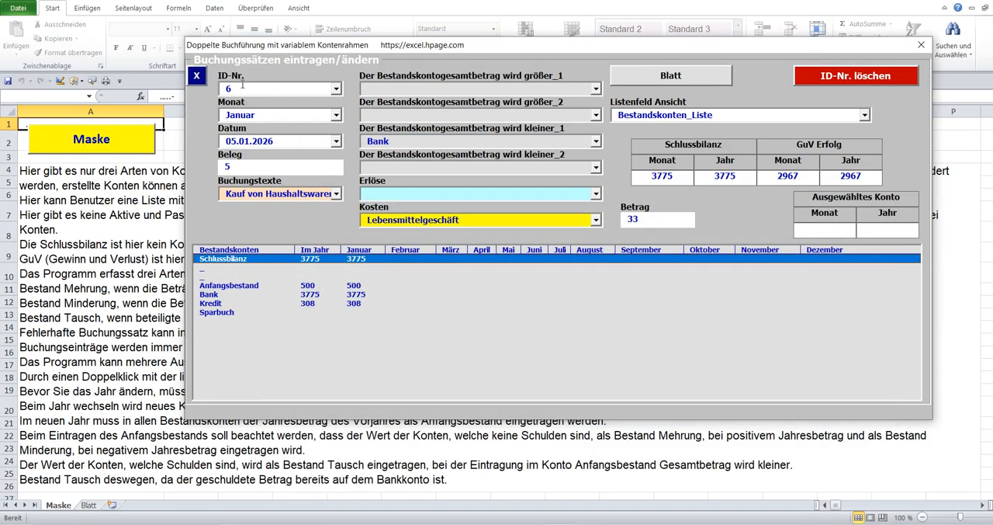
Empty the ID-Nr. to start another posting, and enter the date 06.01.2026 and Beleg 6.
left_click(241, 87)
key("BackSpace")
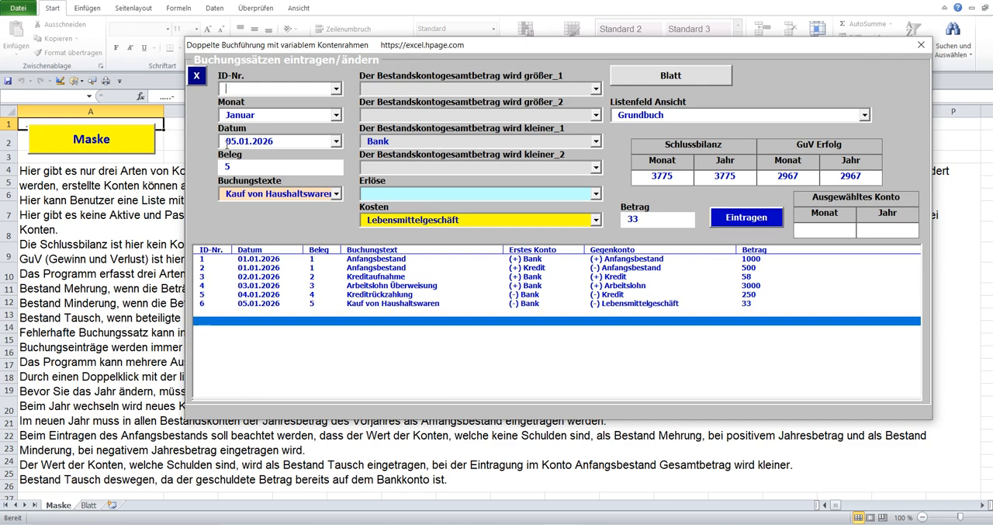
left_click(336, 141)
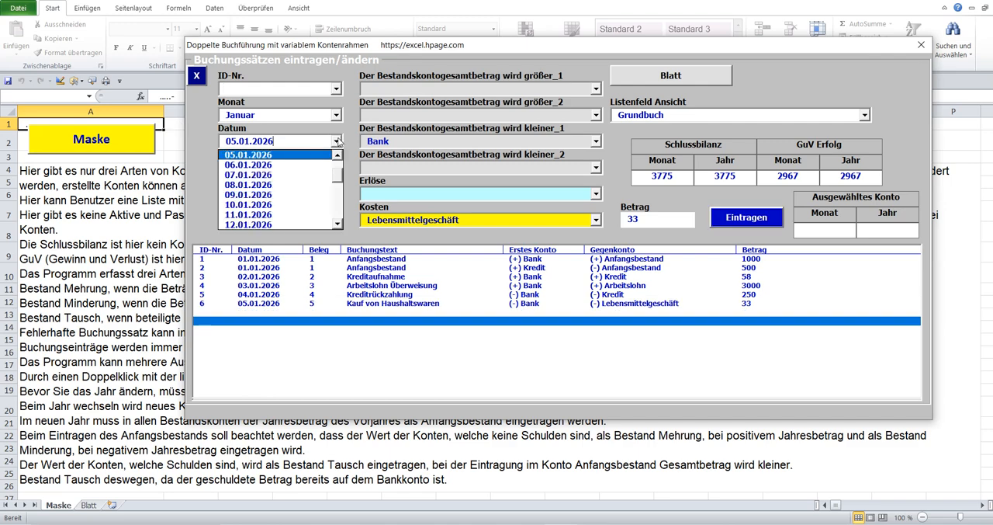
left_click(305, 165)
key("Tab")
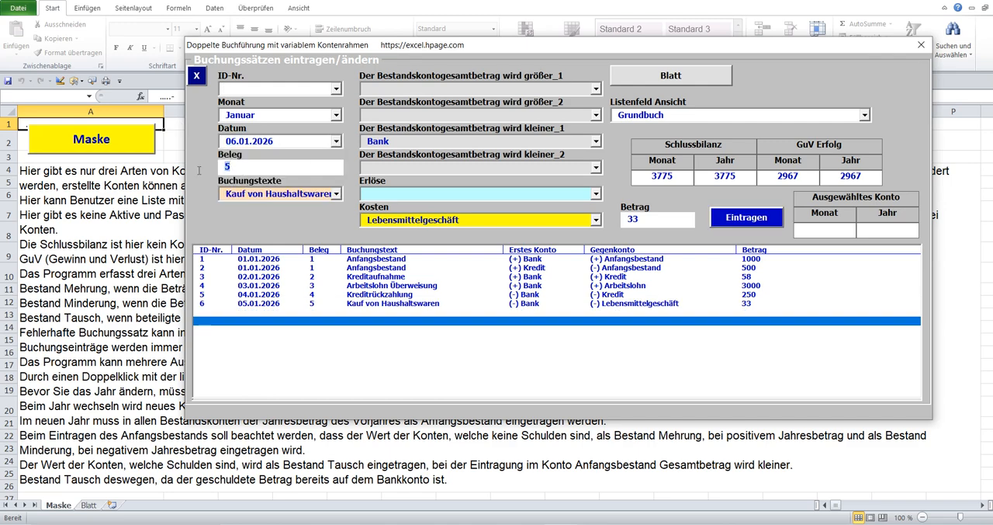
type("6")
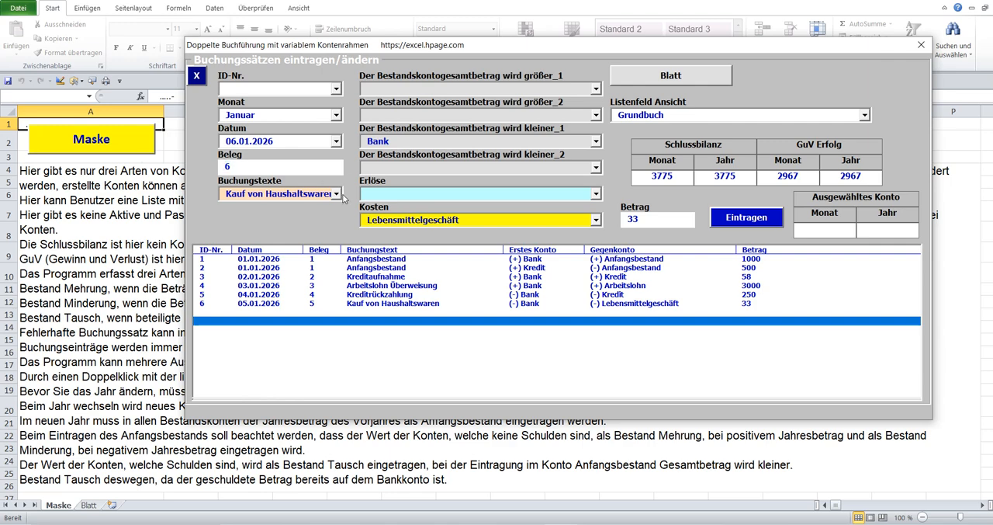
Set the Buchungstext to Überweisung auf Sparbuch and choose Sparbuch as the first account whose balance increases.
left_click(336, 194)
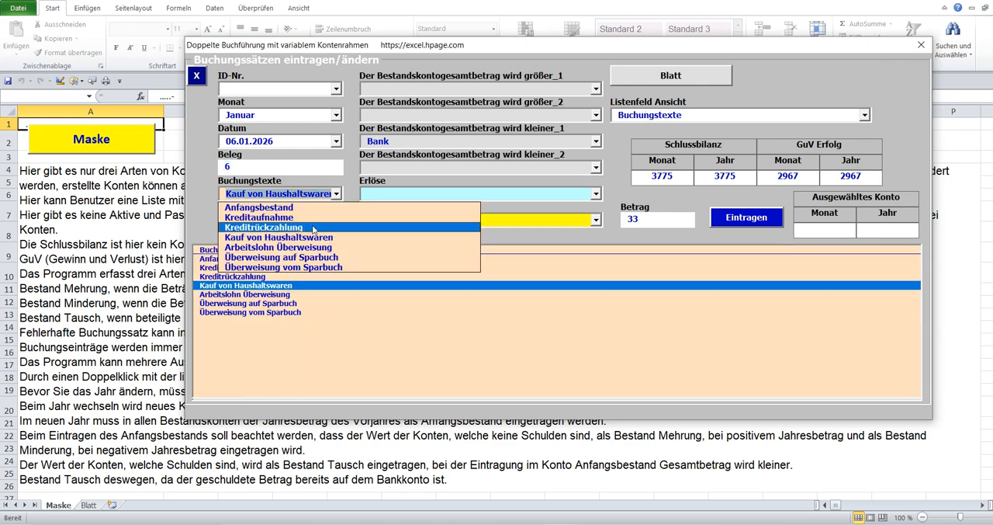
left_click(305, 258)
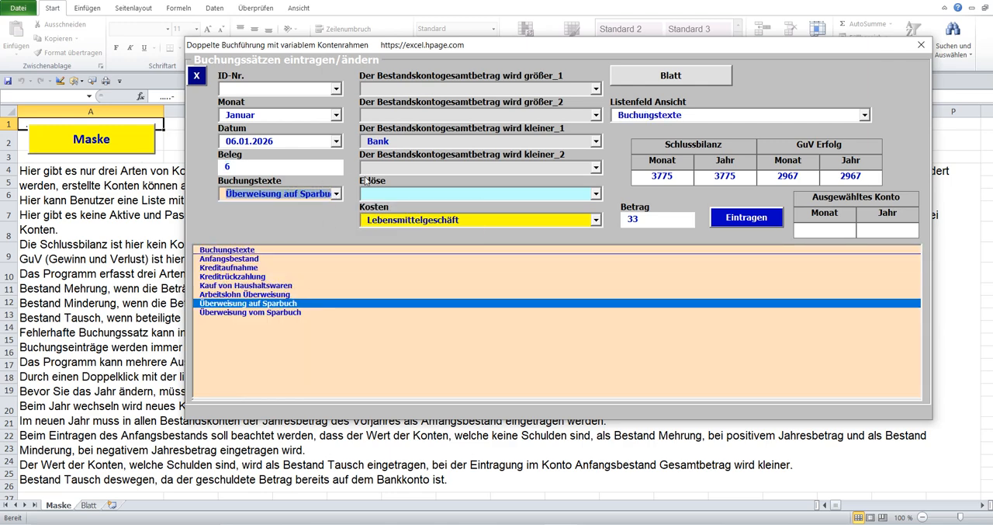
left_click(595, 90)
left_click(402, 131)
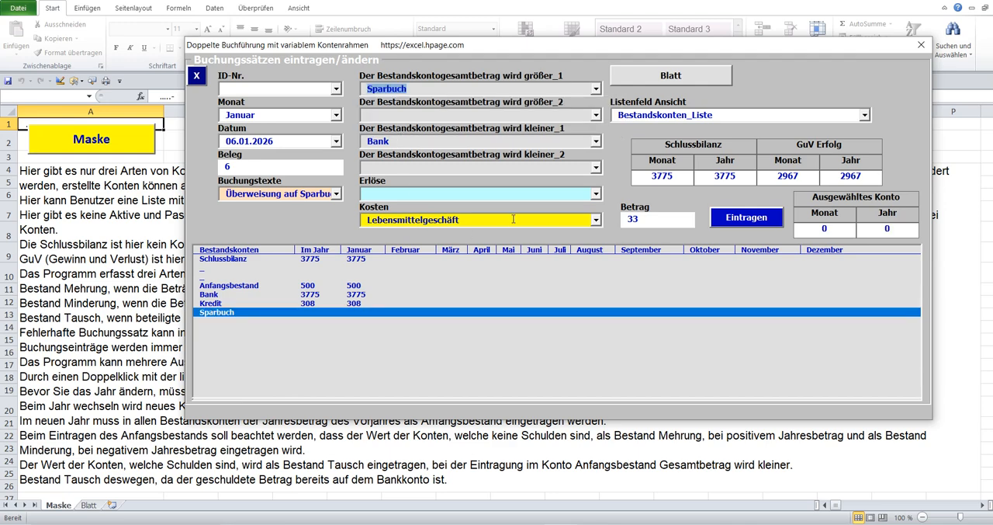
Clear Lebensmittelgeschäft from the Kosten account, set the Betrag to 1000 and post the transfer to the savings account.
left_click(443, 221)
key("Delete")
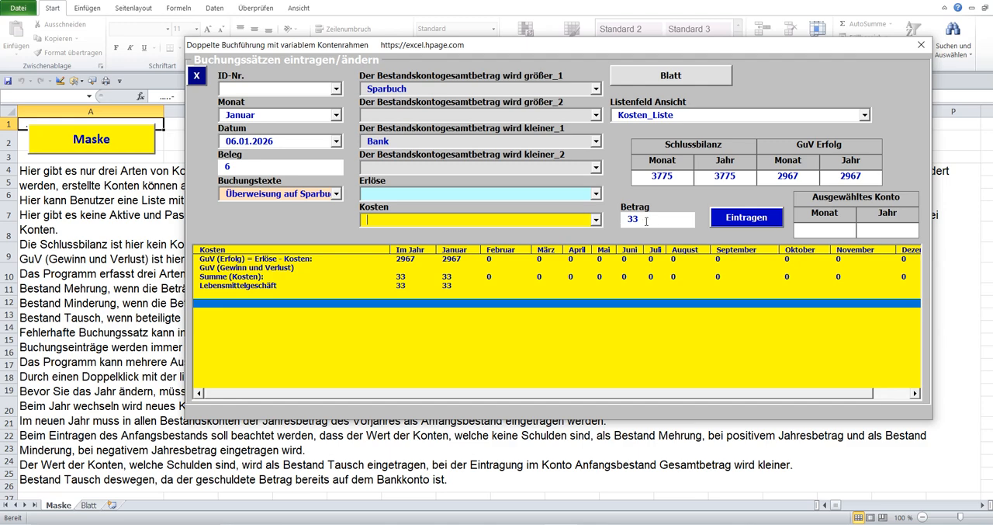
left_click(624, 225)
type("1000")
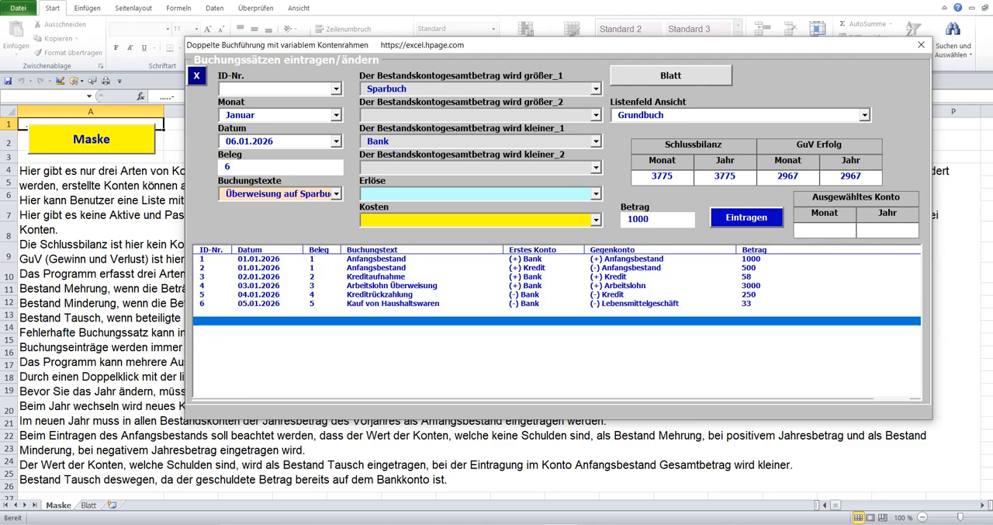
left_click(743, 218)
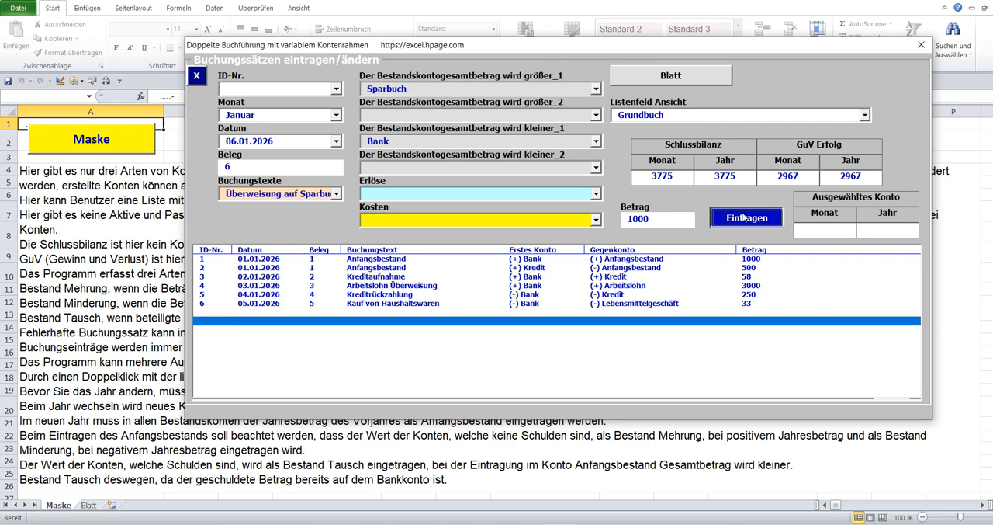
Show the Bestandskonten list and check the Sparbuch and Bank balances after the transfer to savings.
left_click(405, 138)
left_click(304, 317)
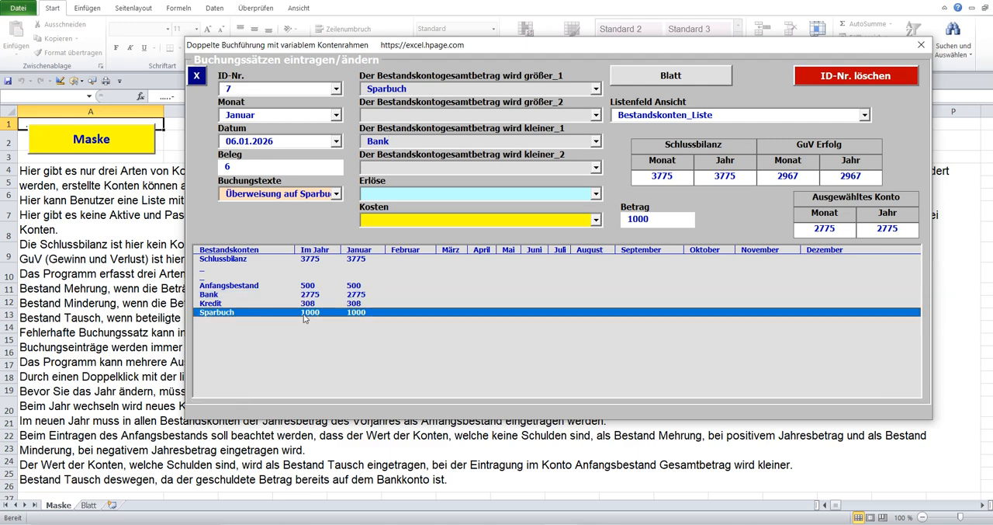
left_click(308, 295)
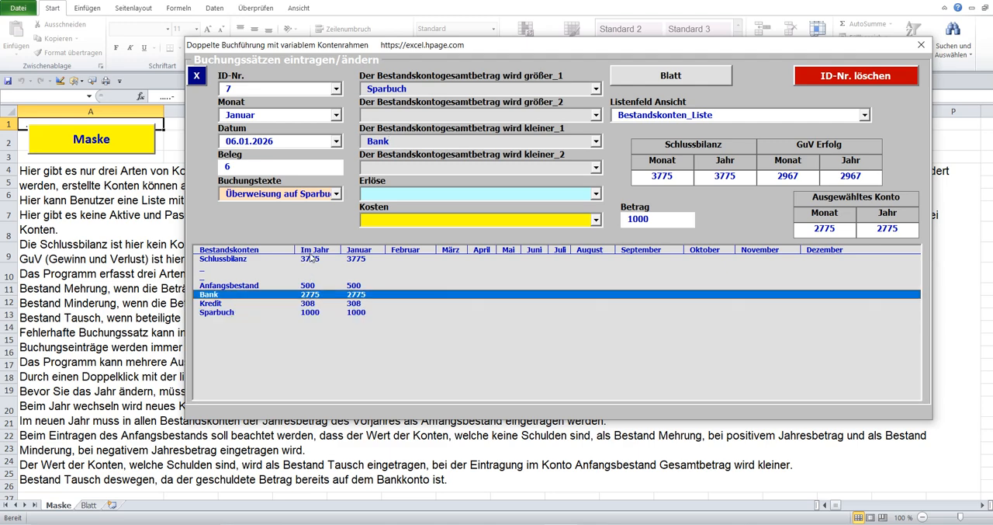
Empty the ID-Nr. for a new posting, and enter the date 07.01.2026 and Beleg 7.
left_click(242, 87)
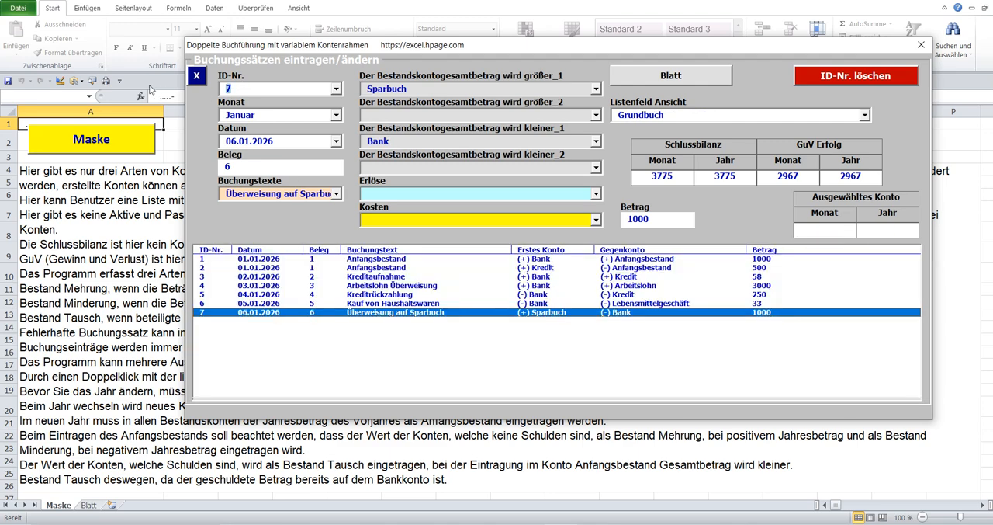
left_click(336, 141)
left_click(309, 164)
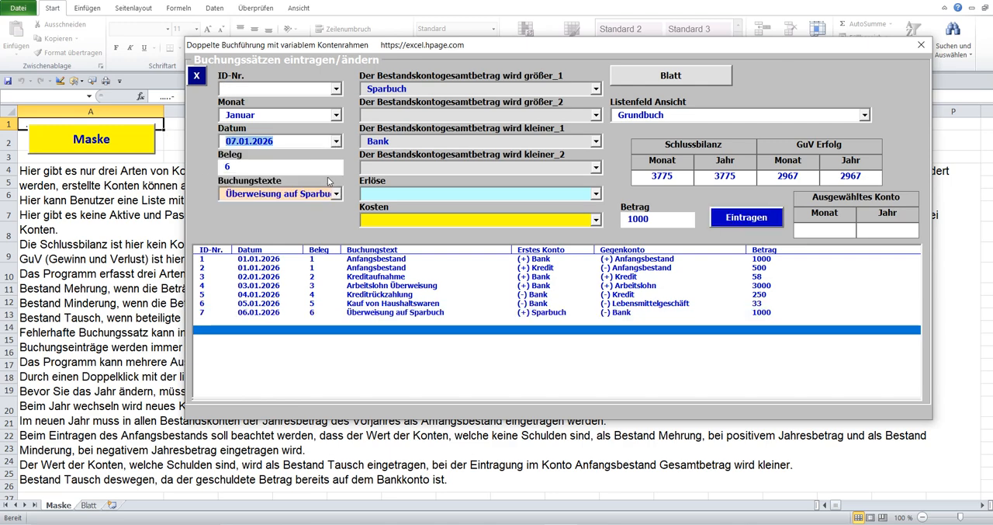
key("Tab")
type("7")
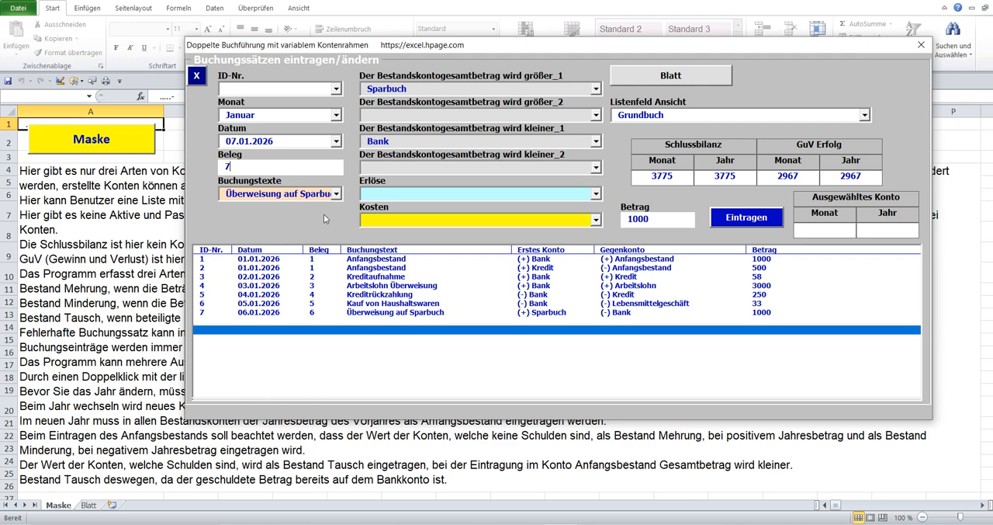
Set the Buchungstext to Überweisung vom Sparbuch, with Bank as the increasing account and Sparbuch as the decreasing account.
left_click(336, 194)
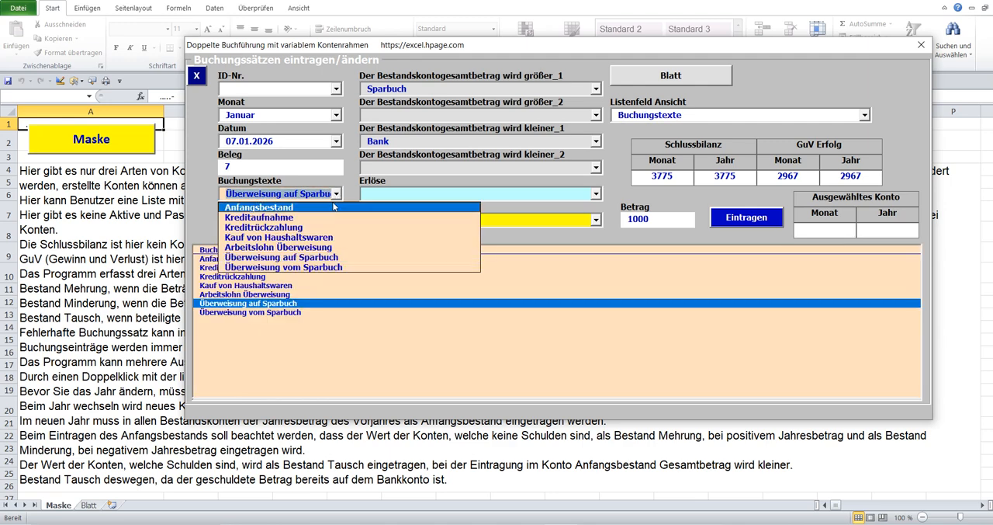
left_click(326, 267)
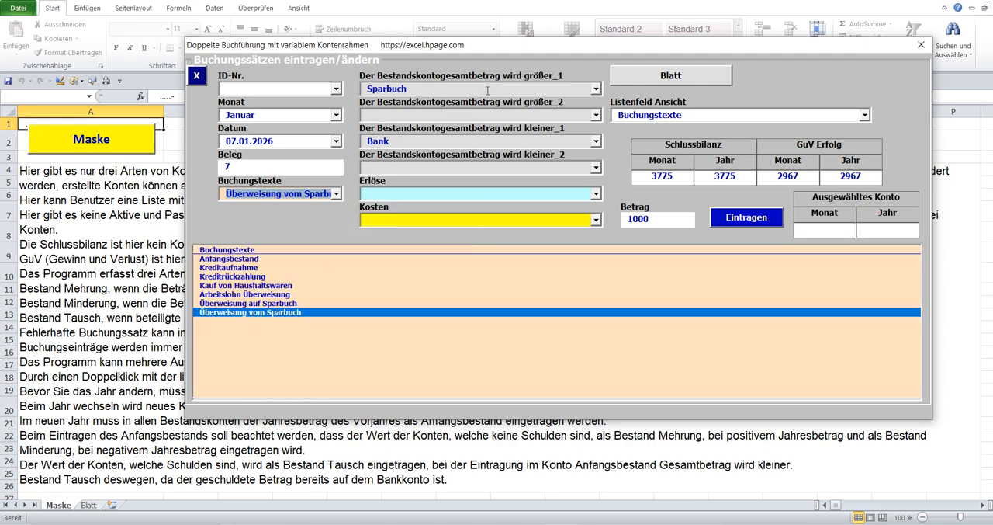
left_click(595, 88)
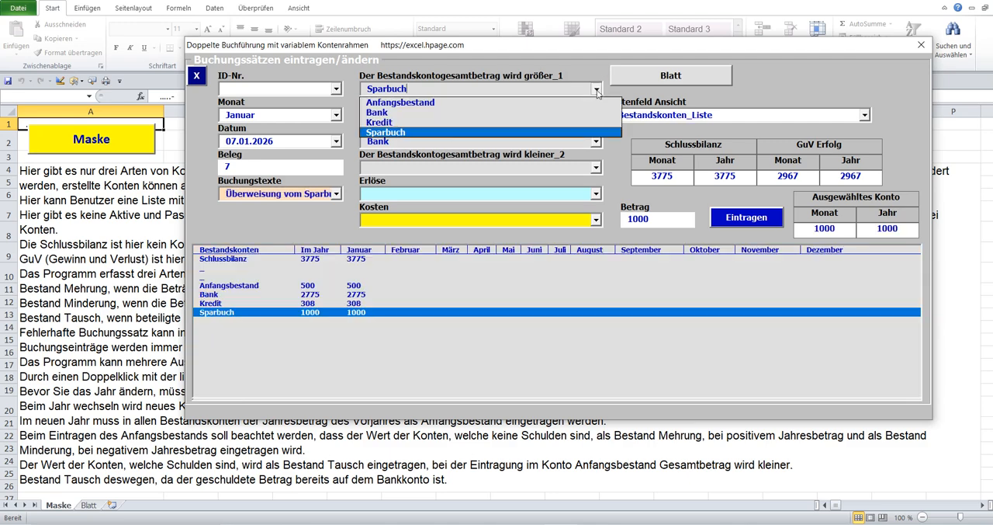
left_click(427, 112)
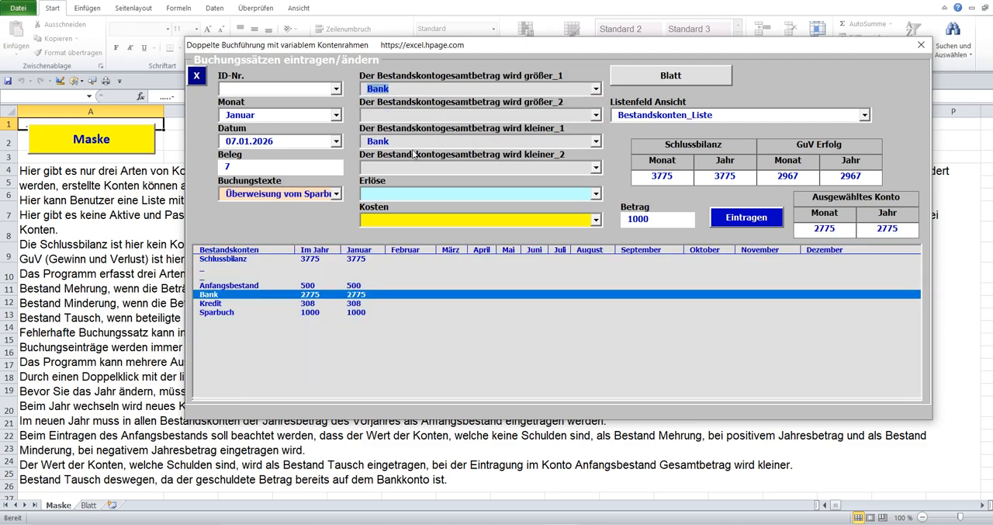
left_click(596, 141)
left_click(481, 184)
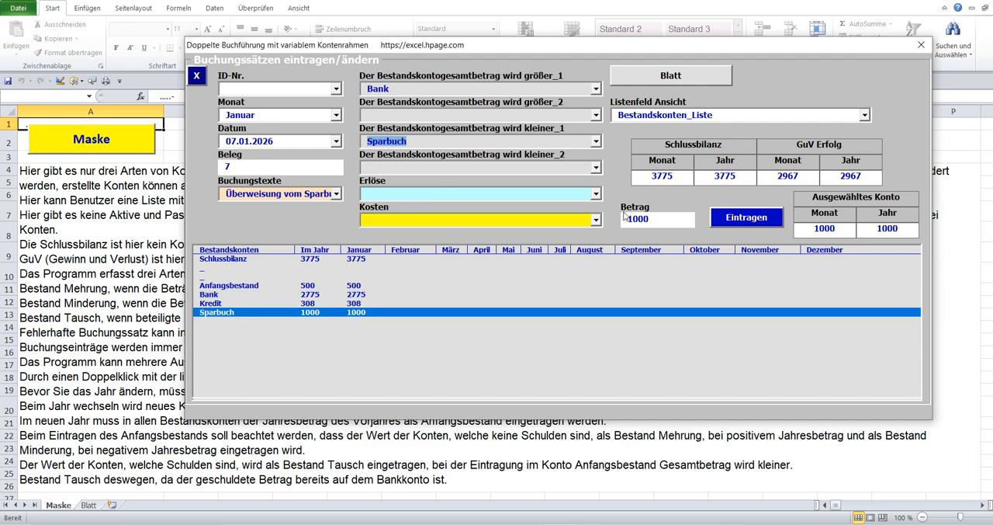
Set the Betrag to 250 and post the transfer from the savings account.
left_click(630, 219)
type("250")
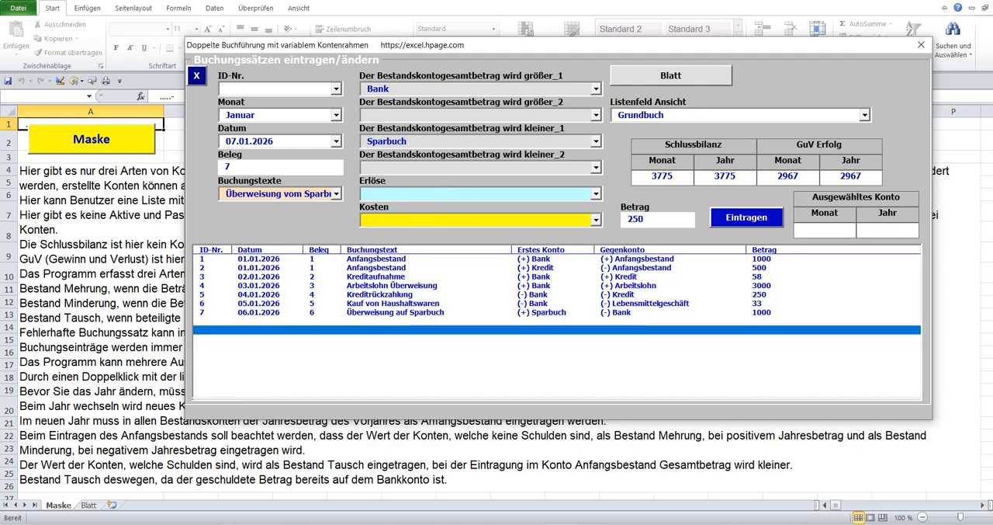
left_click(741, 220)
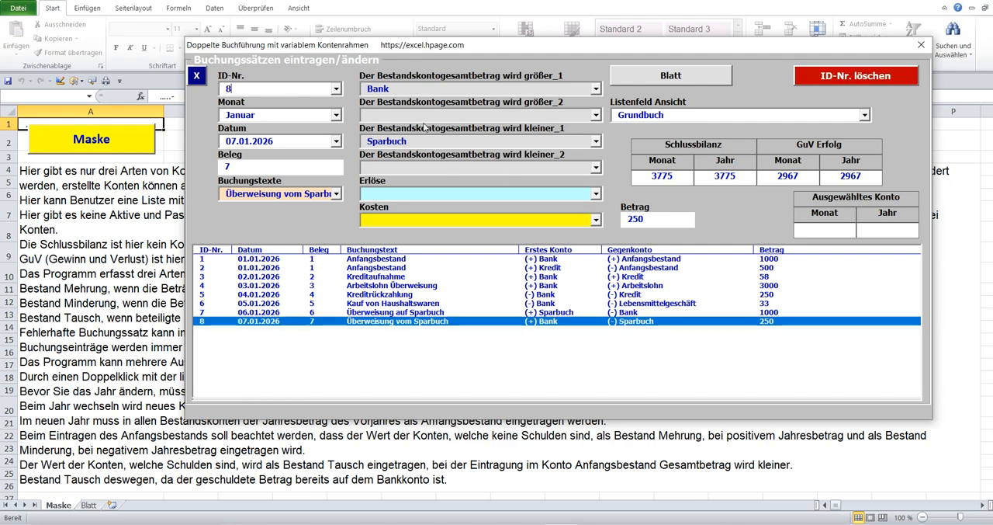
Show the Bestandskonten list and check the Bank, Sparbuch and Schlussbilanz rows after the transfer from savings.
left_click(417, 90)
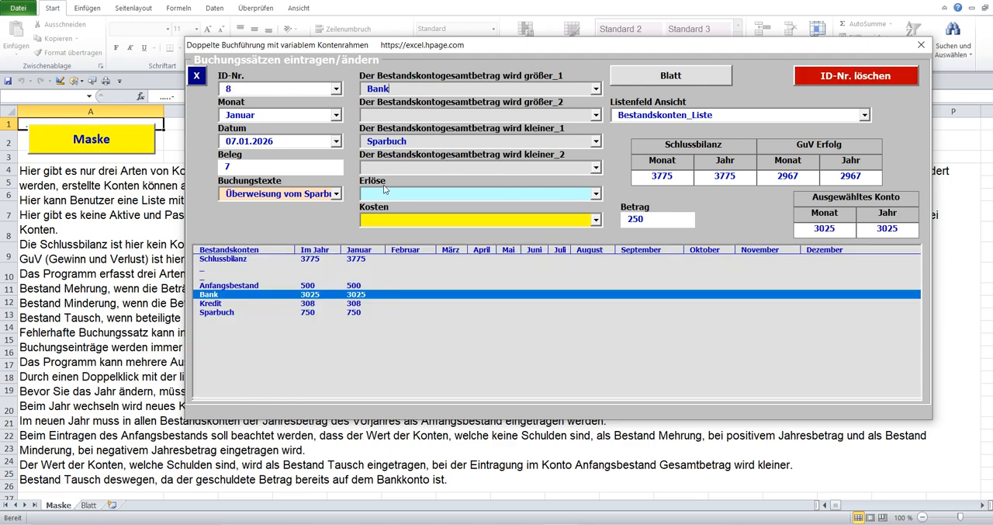
left_click(308, 311)
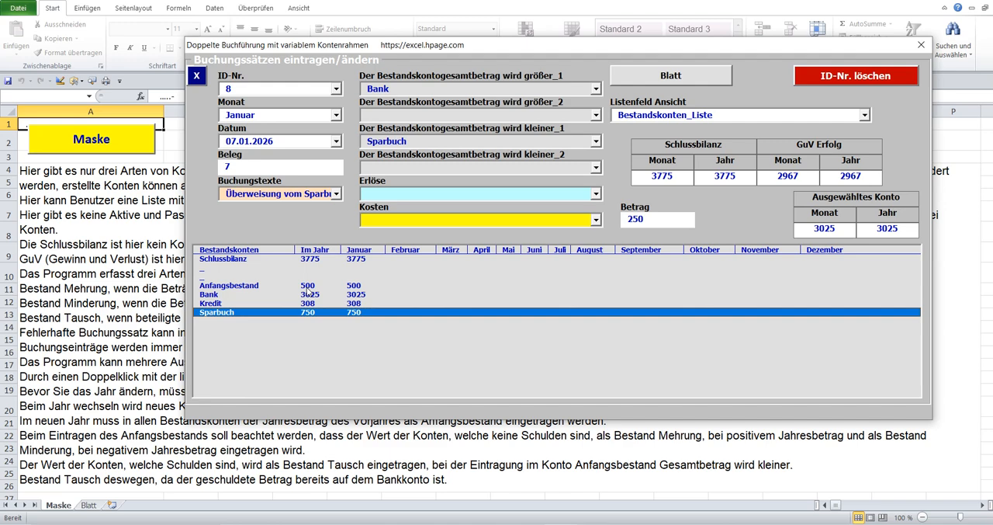
left_click(309, 296)
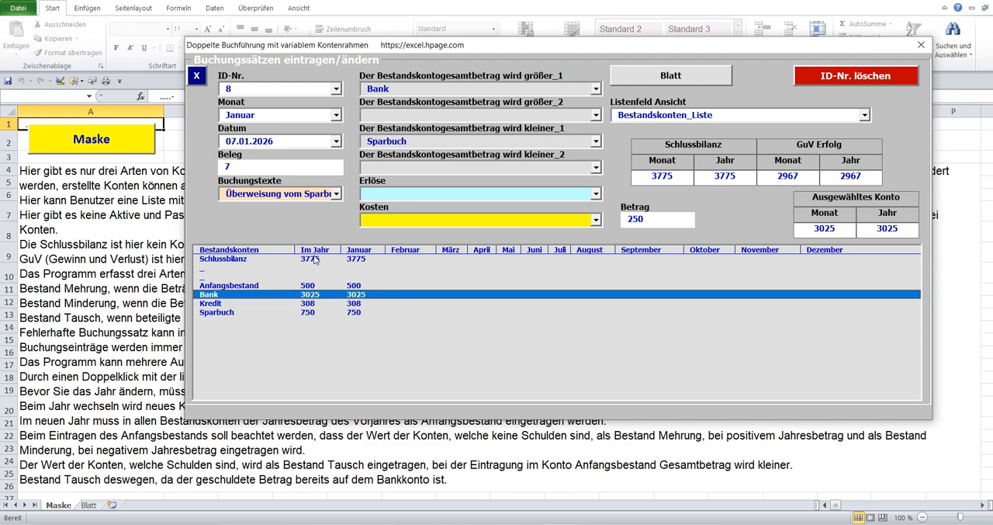
left_click(315, 259)
Switch to the Google Übersetzer page explaining the Schlussbilanz and play its German text aloud.
left_click(562, 524)
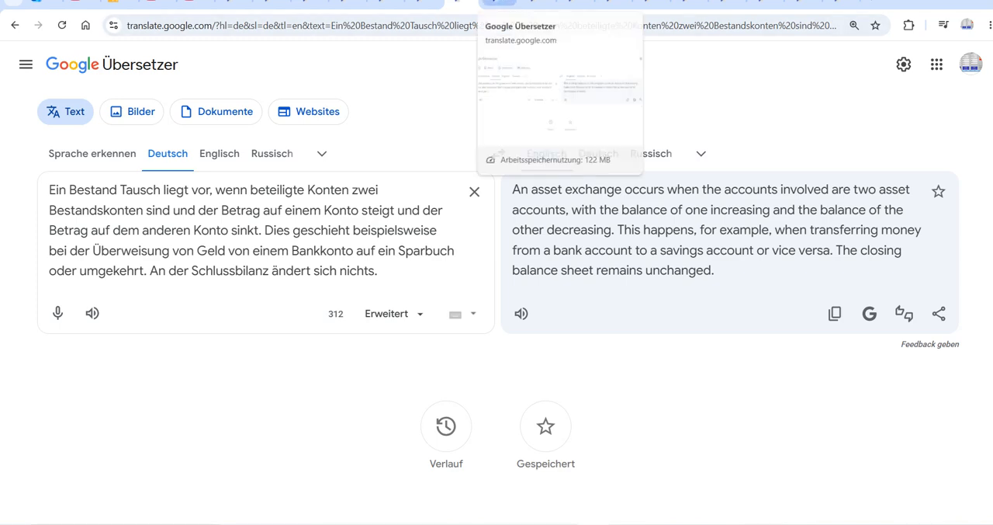
left_click(498, 4)
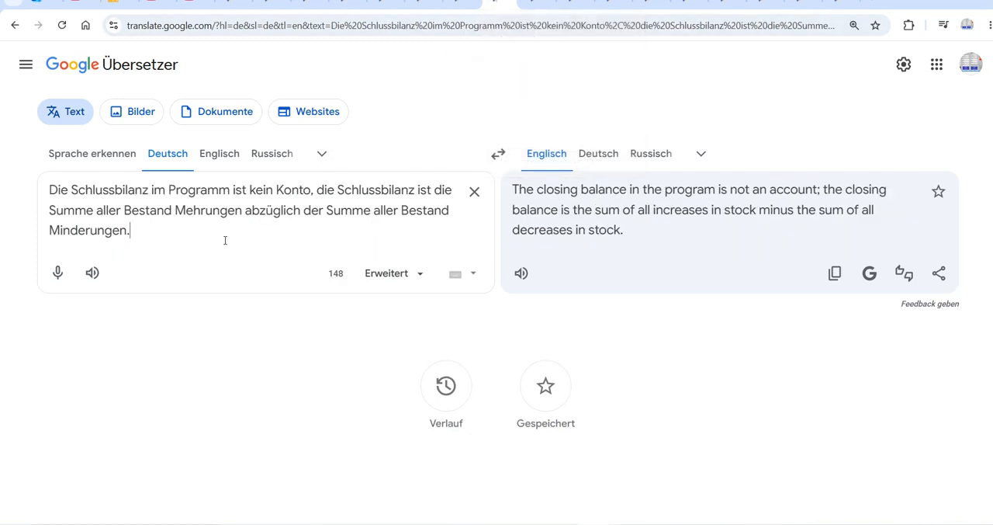
left_click(92, 272)
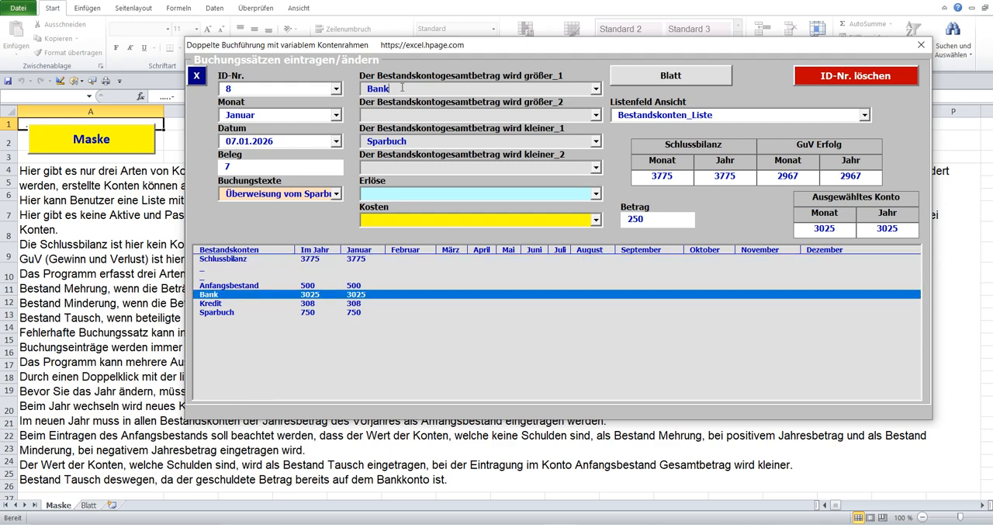
Check the Schlussbilanz row, and switch to the Google Übersetzer page explaining GuV to play its German text aloud.
left_click(226, 261)
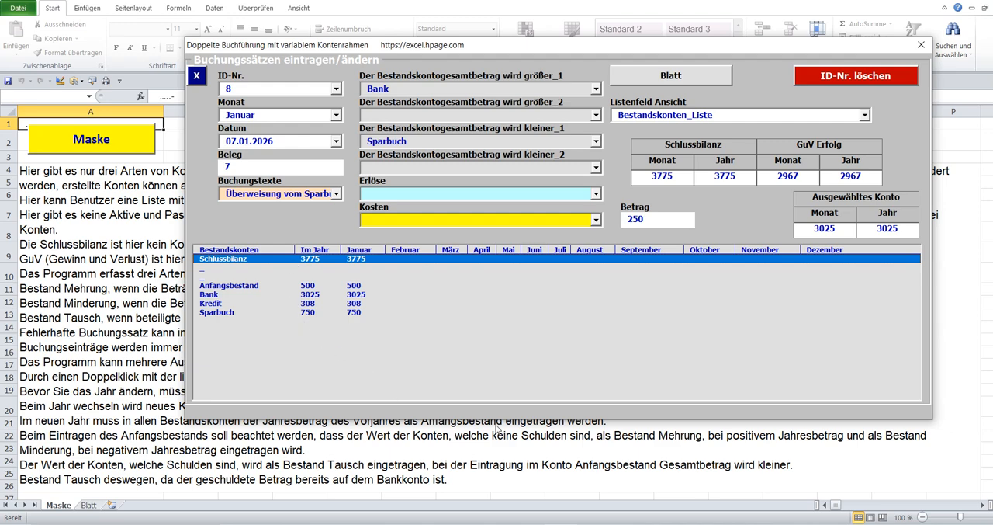
left_click(595, 524)
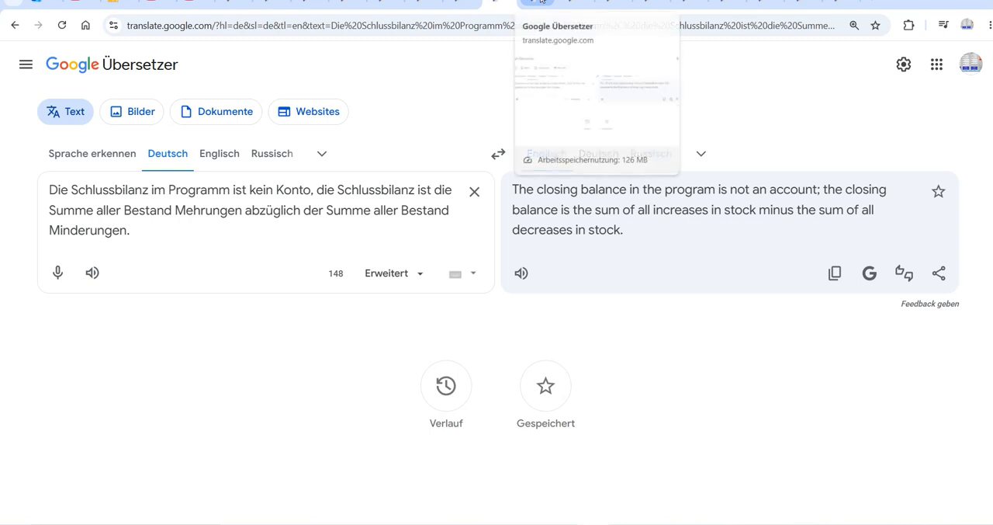
left_click(542, 6)
left_click(93, 270)
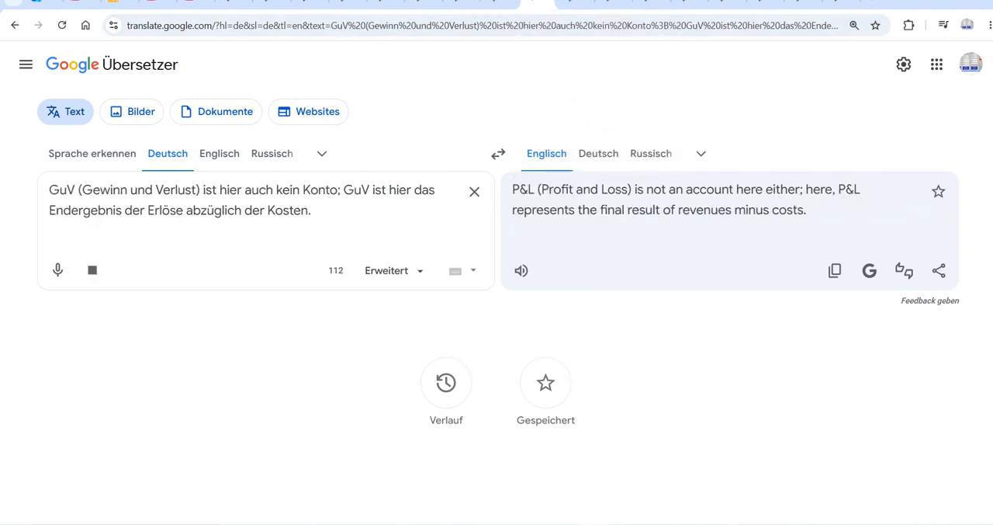
Return to the booking form in Excel, show the Erlöse list and check its GuV (Erfolg) and GuV (Gewinn und Verlust) rows.
left_click(513, 523)
left_click(428, 192)
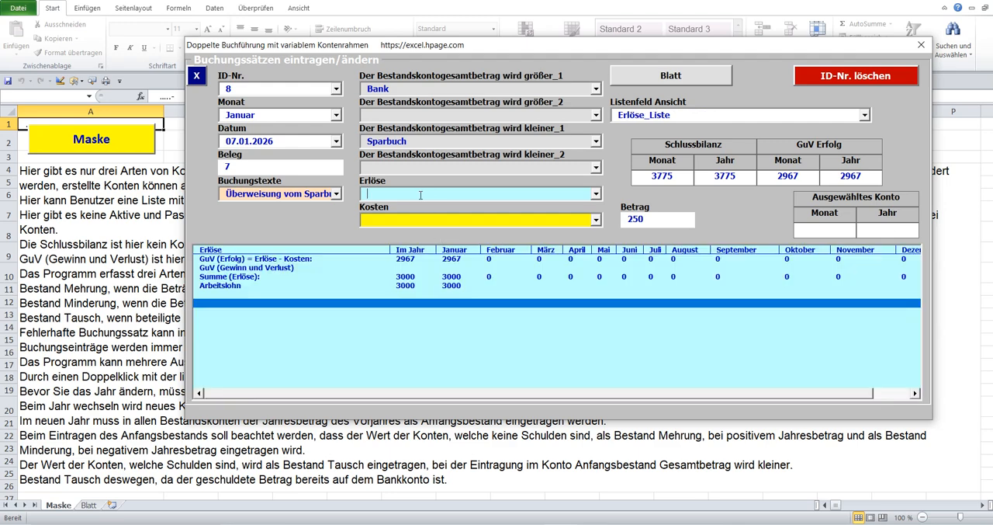
left_click(222, 267)
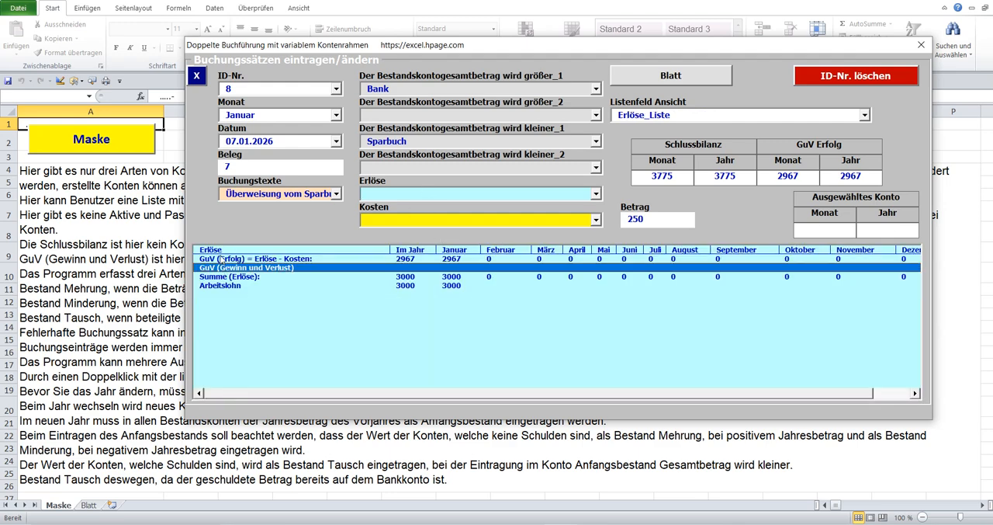
left_click(222, 259)
left_click(222, 268)
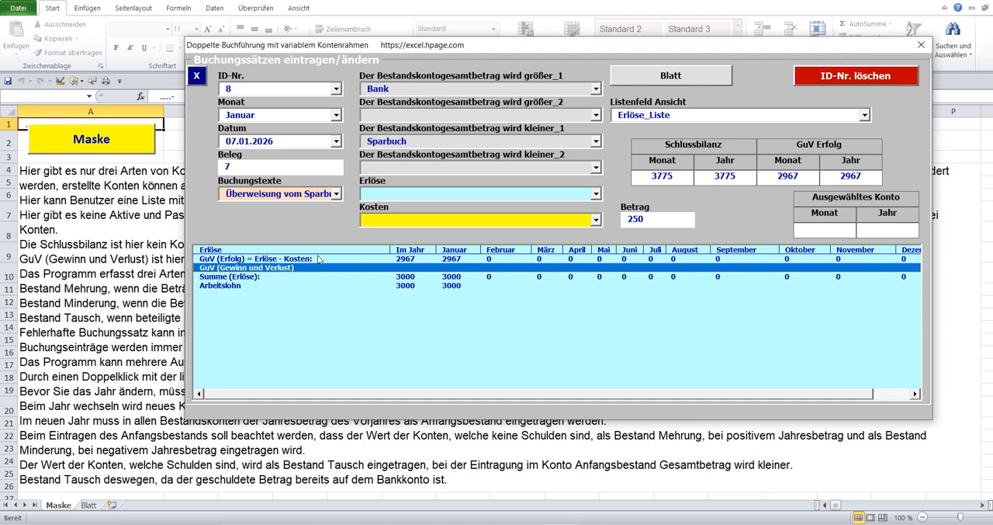
Show the Kosten list and check its GuV (Erfolg) and GuV (Gewinn und Verlust) rows.
left_click(420, 218)
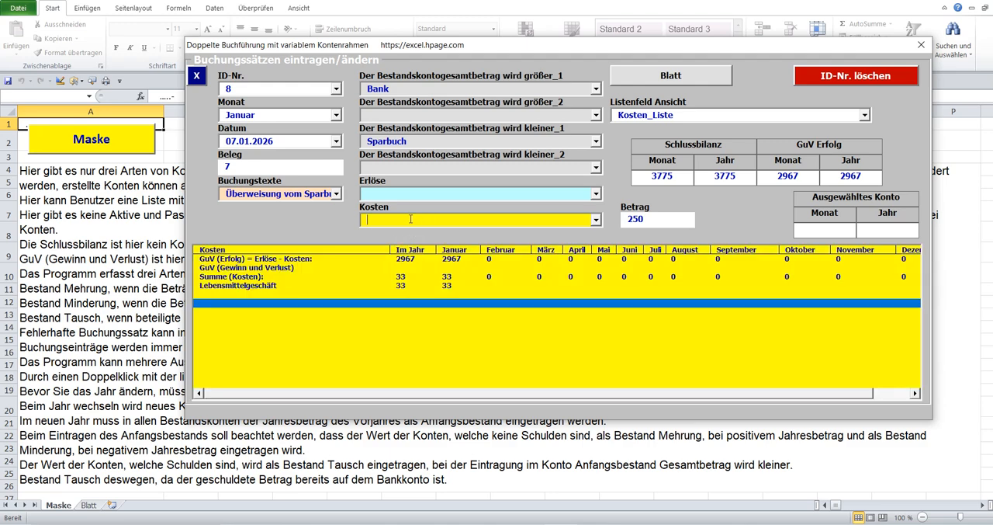
left_click(294, 260)
left_click(284, 269)
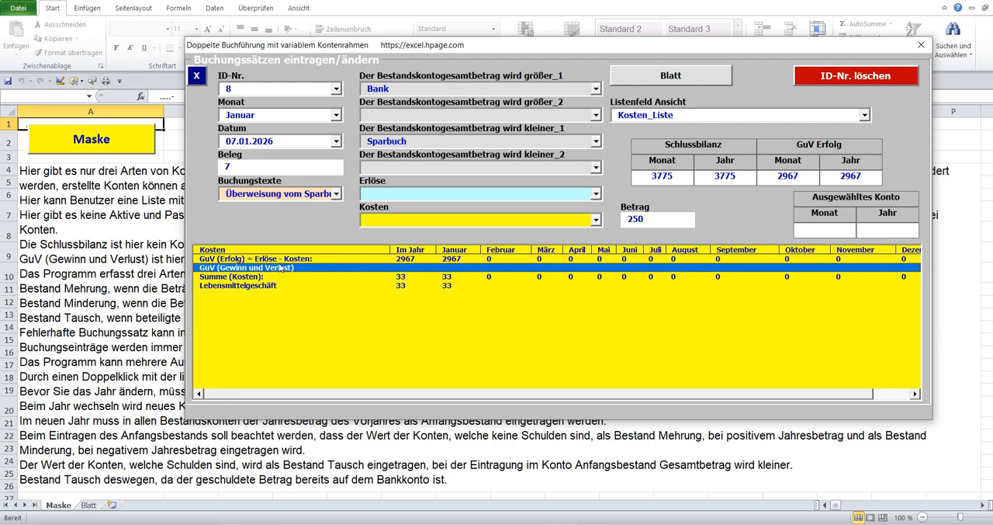
left_click(281, 260)
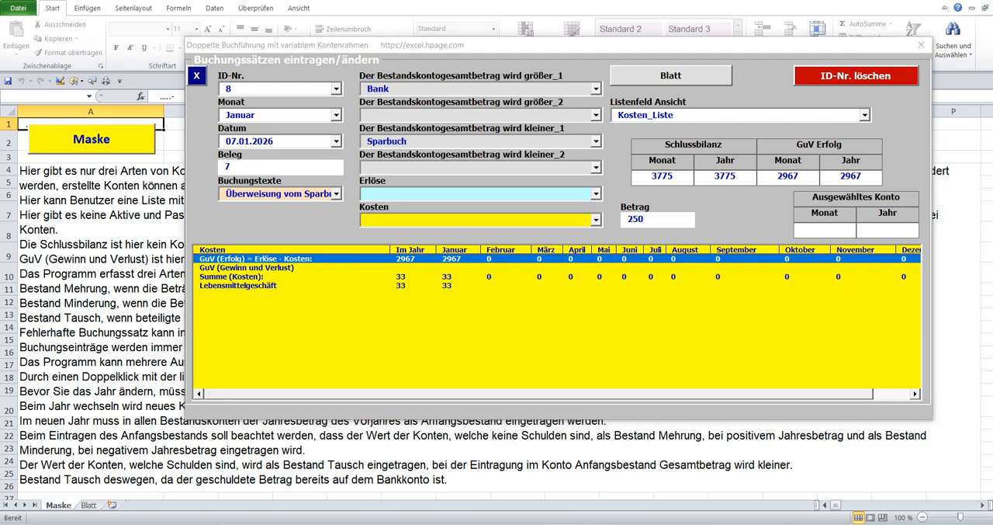
Switch to the Google Übersetzer page about deleting incorrect booking entries and play its German text aloud.
left_click(568, 524)
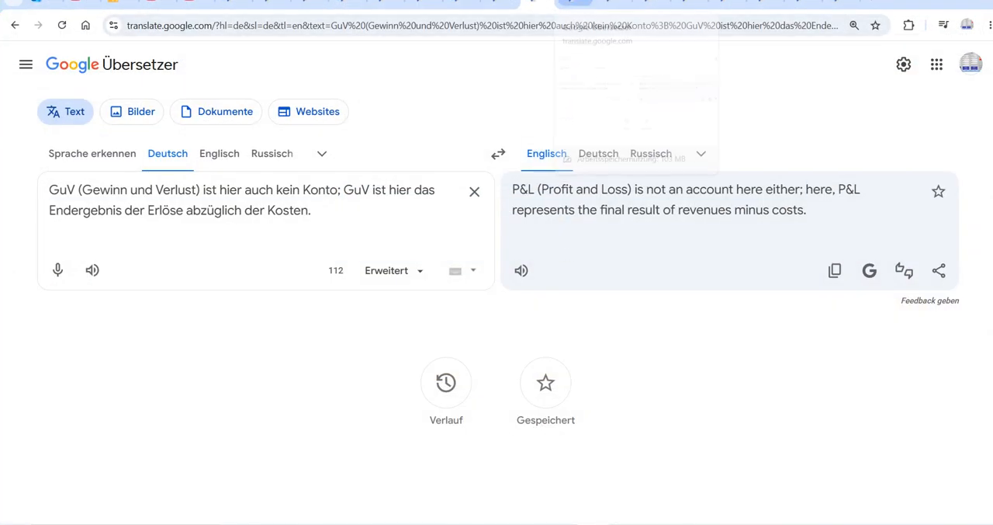
left_click(578, 4)
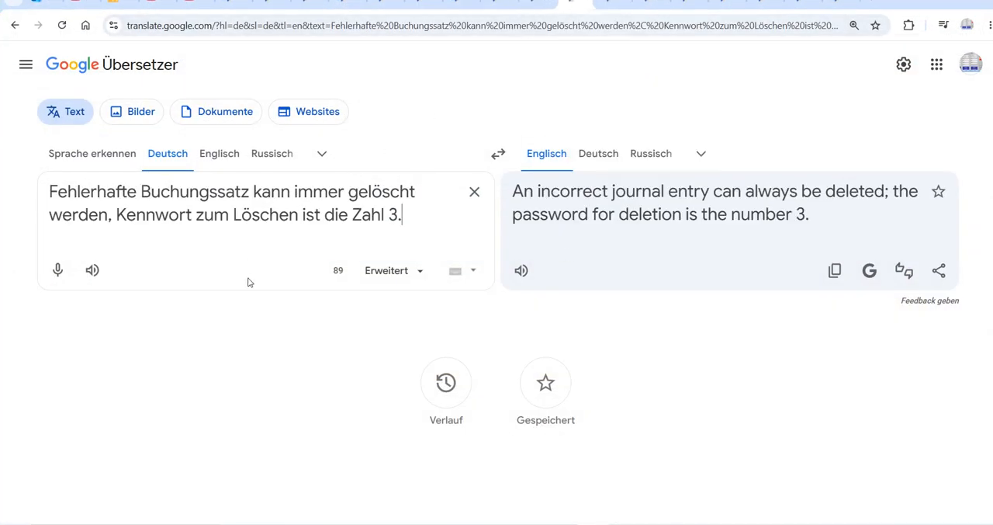
left_click(92, 269)
Back in the Excel form, post a new Überweisung vom Sparbuch entry with a Betrag of 33 and check the Sparbuch account.
left_click(580, 523)
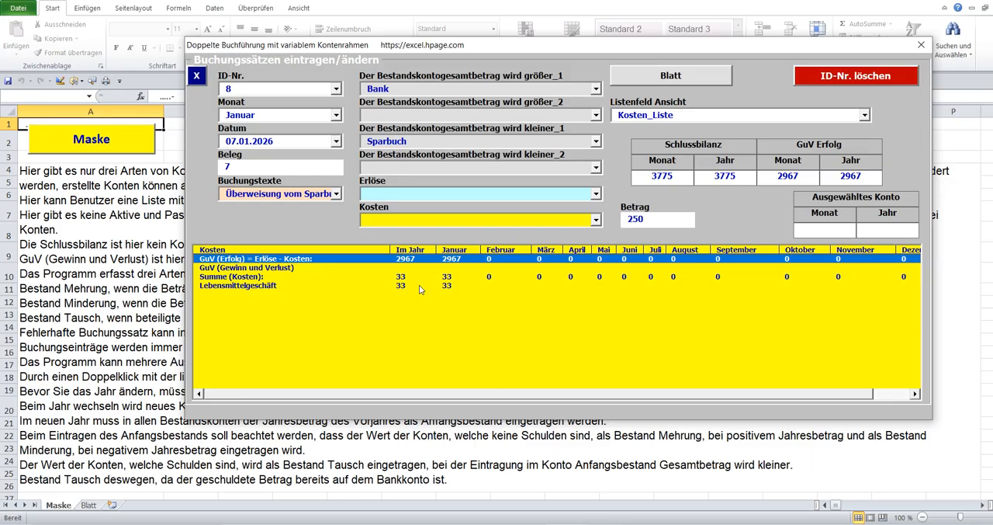
left_click(249, 90)
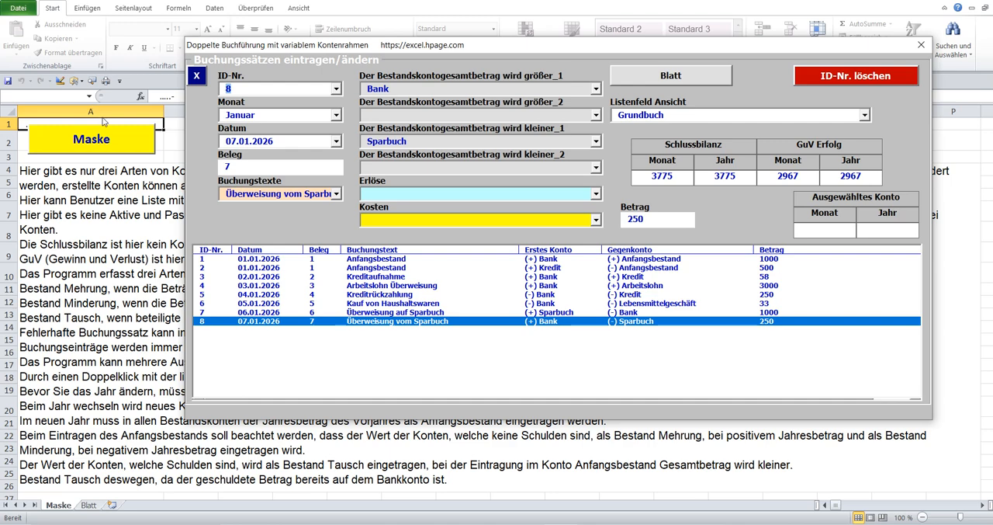
key("Delete")
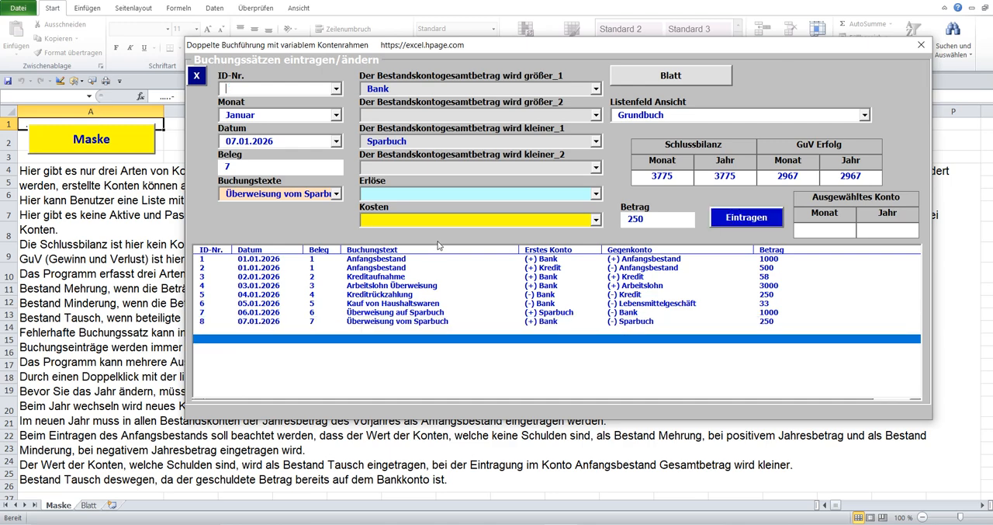
double_click(652, 218)
type("33")
left_click(739, 221)
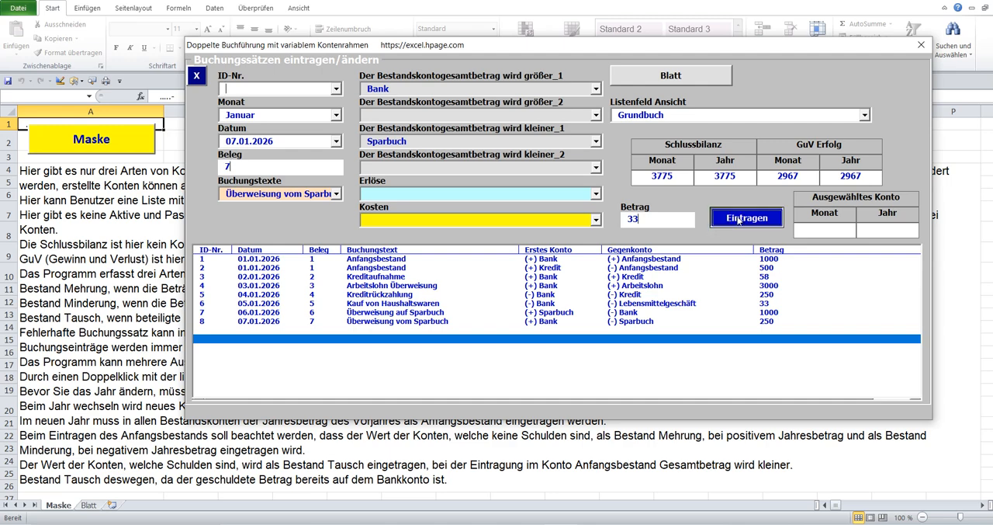
left_click(449, 140)
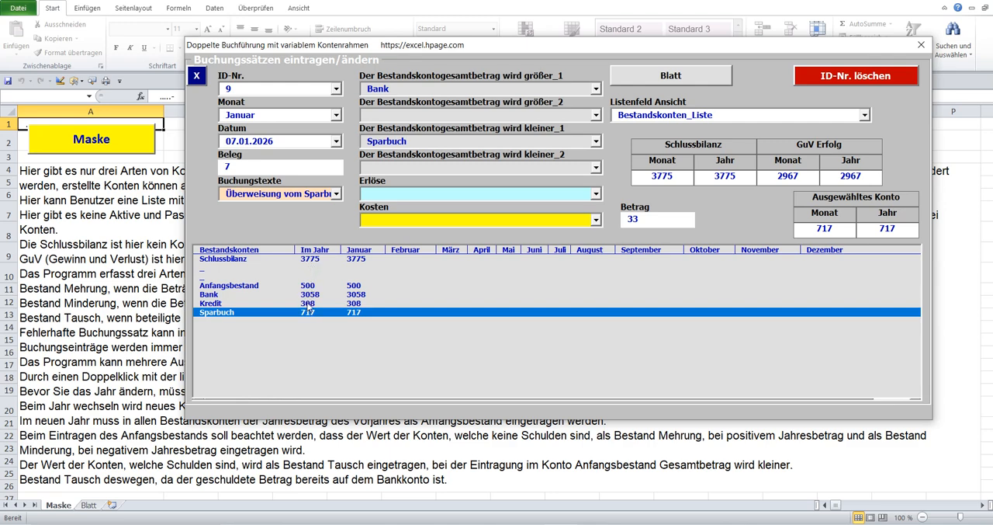
Delete the booking with ID-Nr. 9 by entering the deletion password, and check the Sparbuch row in the Bestandskonten list.
left_click(840, 76)
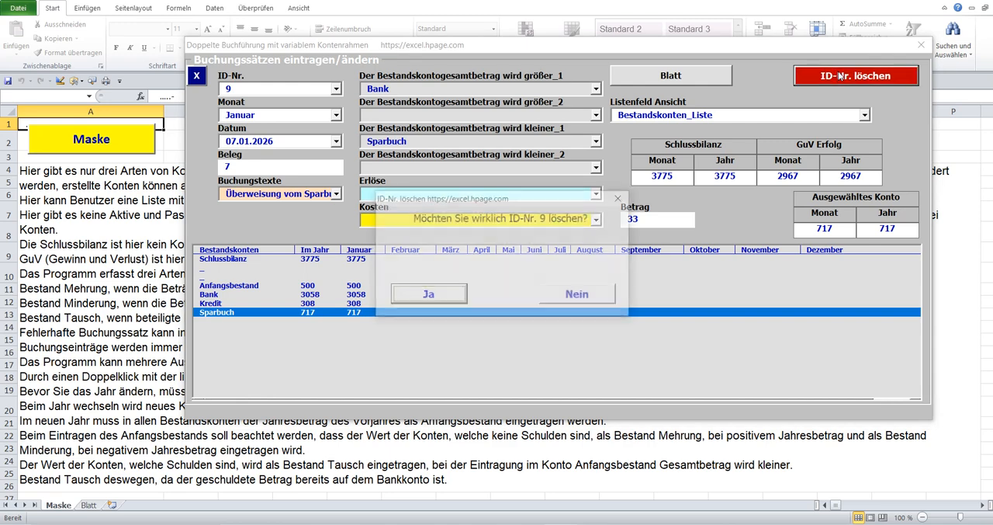
left_click(438, 293)
type("8")
left_click(558, 285)
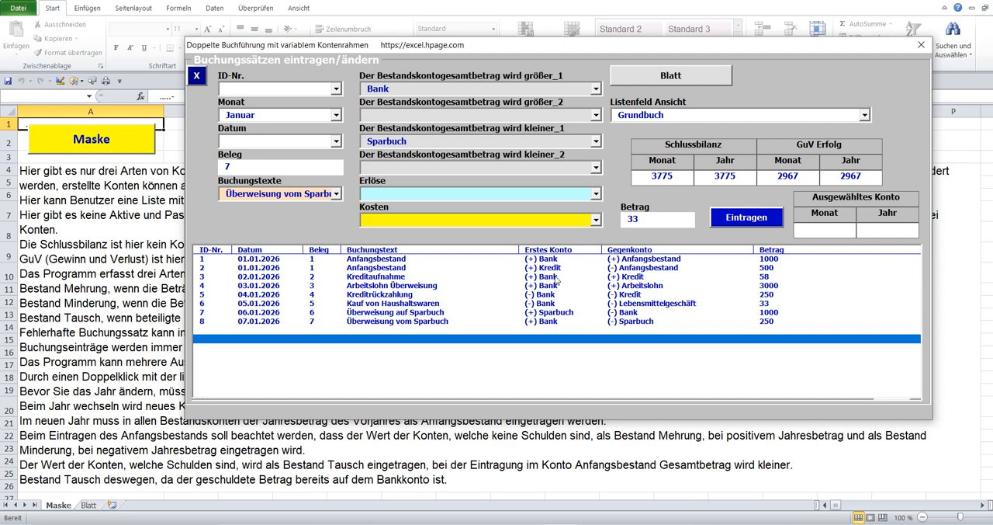
left_click(428, 141)
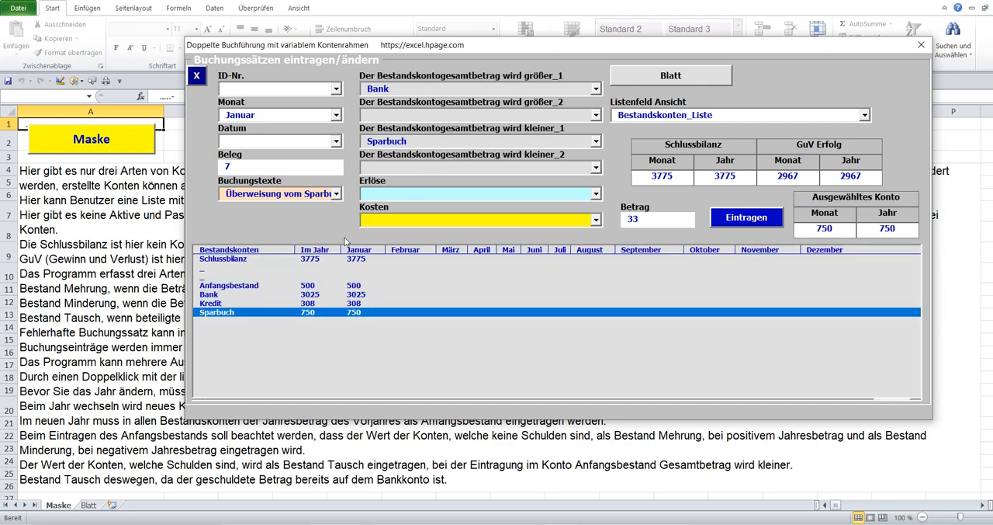
Switch to the Google Übersetzer page about booking entries being recorded in the selected month and play its German text aloud.
left_click(576, 524)
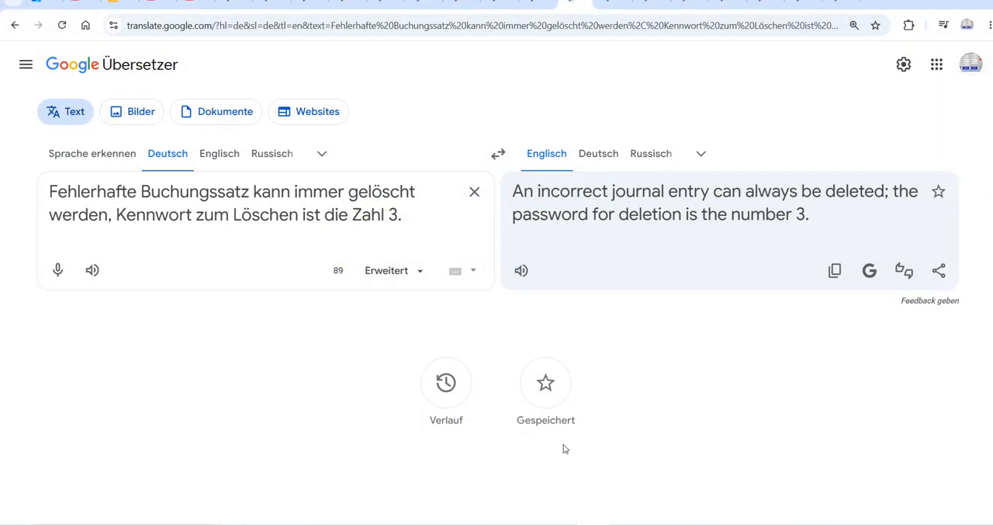
left_click(614, 3)
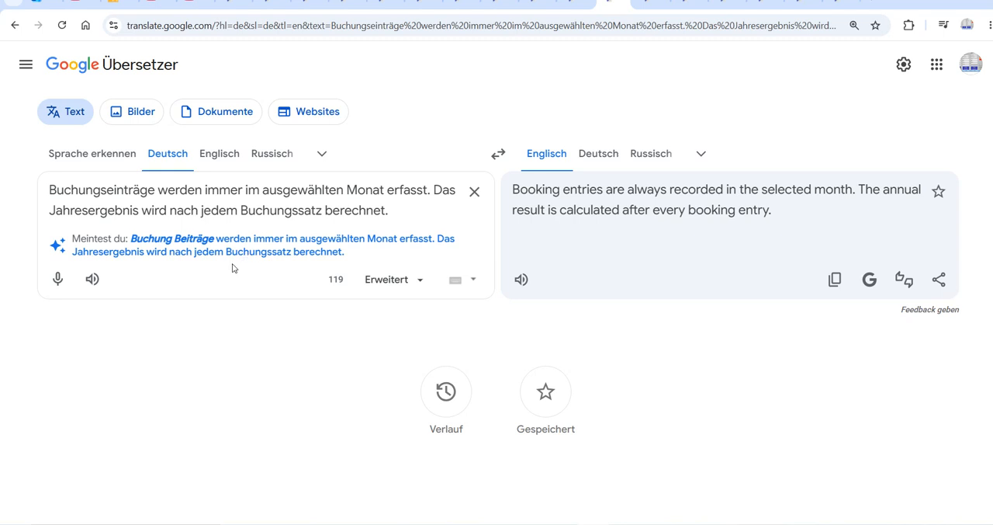
left_click(92, 278)
Back in the Excel form, set the Monat to Februar, the Datum to 01.02.2026 and the Beleg to 8.
left_click(578, 524)
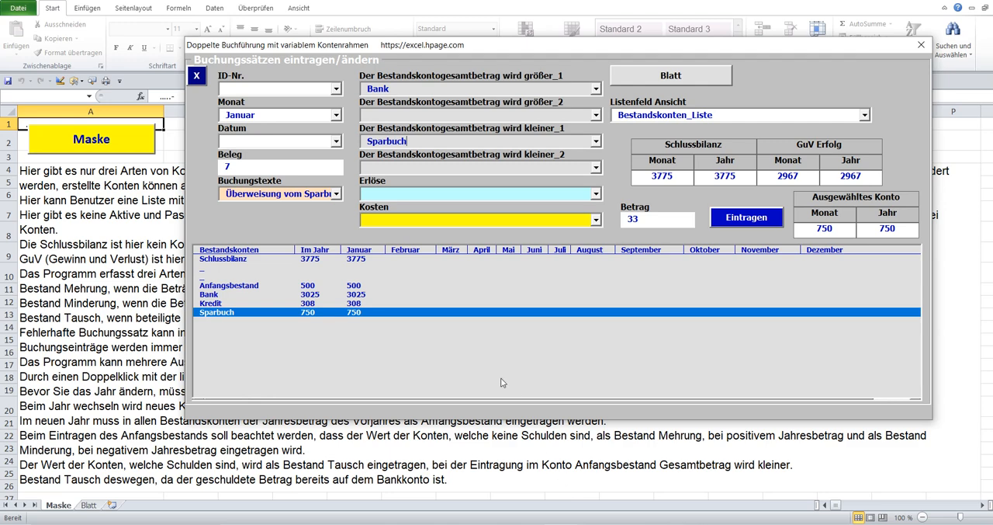
left_click(282, 91)
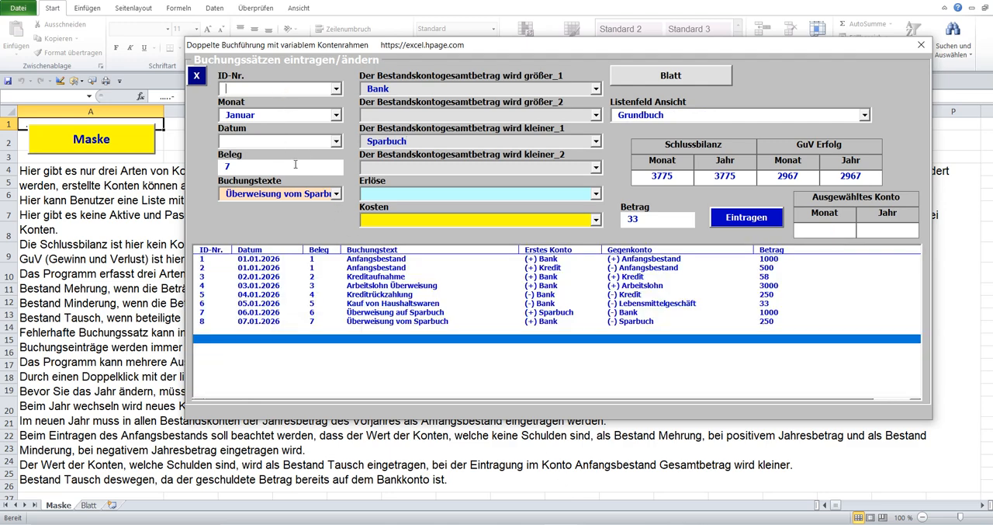
left_click(335, 114)
left_click(260, 140)
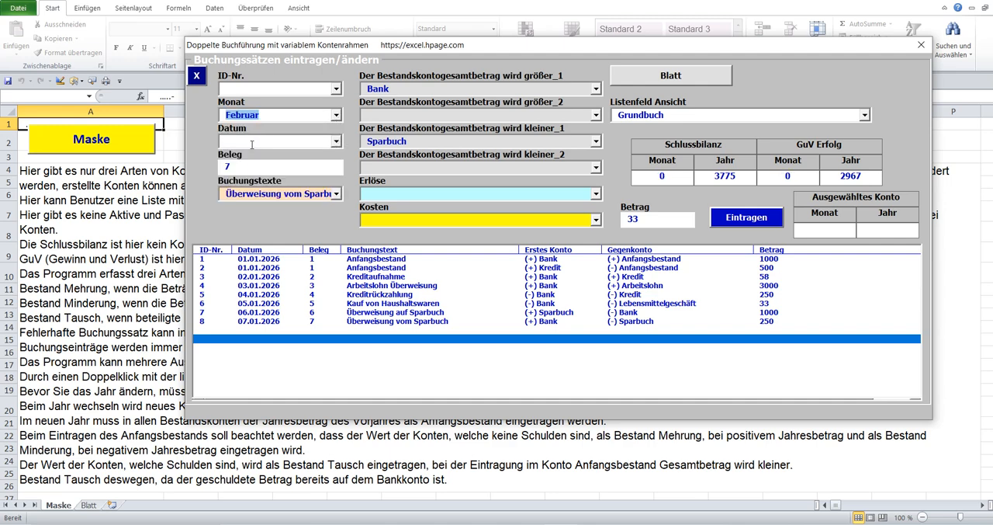
left_click(336, 140)
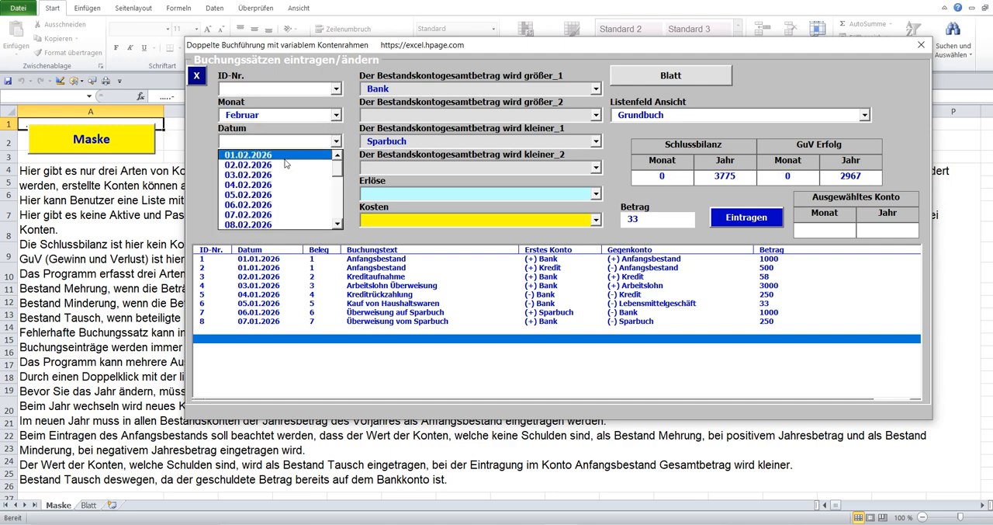
left_click(284, 155)
left_click(239, 168)
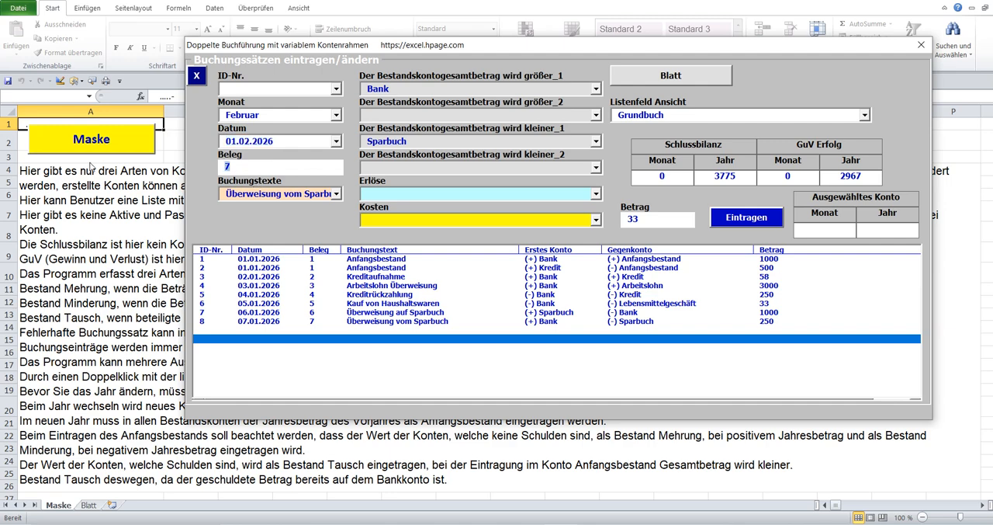
type("8")
Set the Buchungstext to Arbeitslohn Überweisung, clear Sparbuch as the decreasing account and choose Arbeitslohn under Erlöse.
left_click(337, 195)
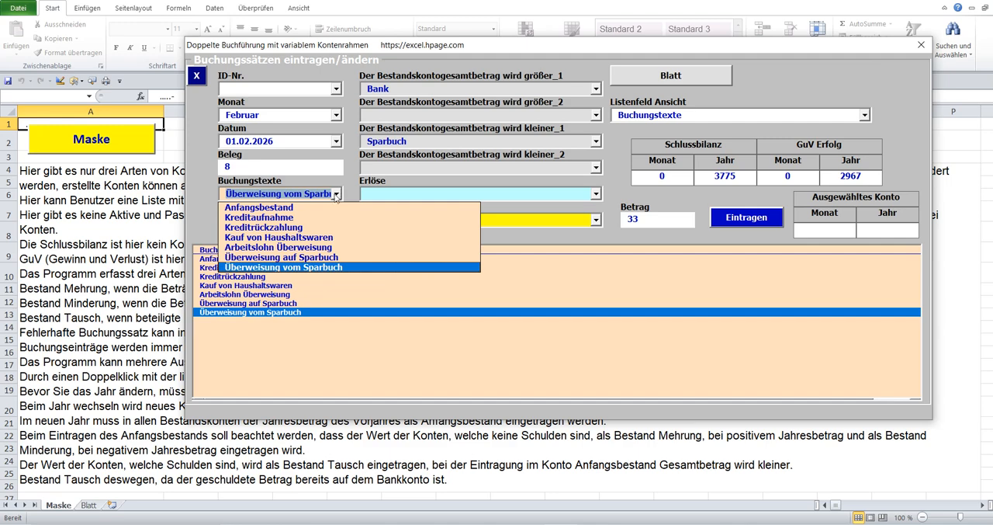
left_click(289, 247)
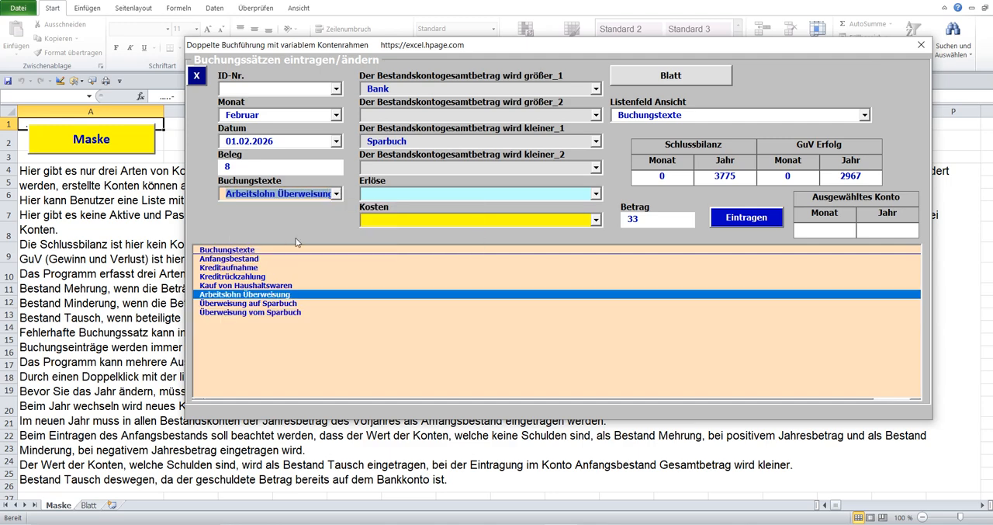
left_click(411, 141)
key("Delete")
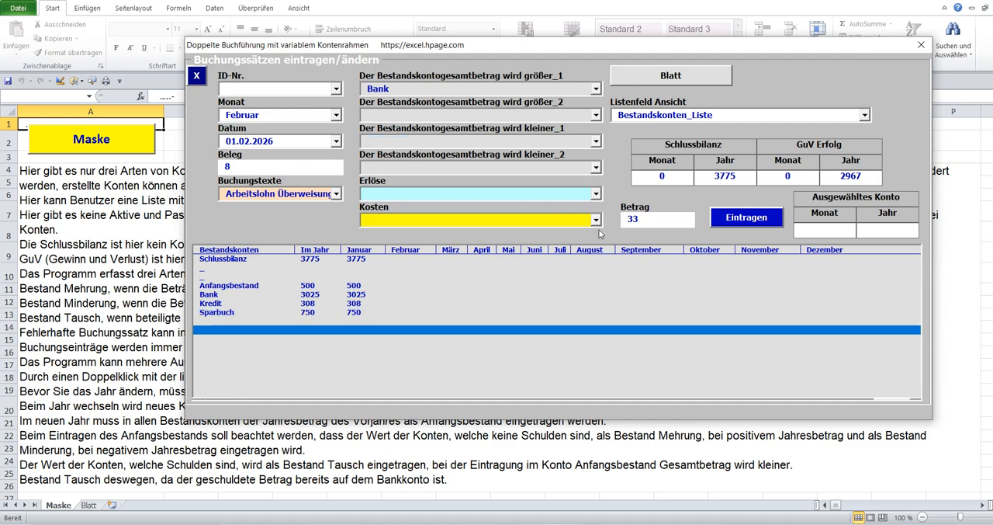
left_click(596, 194)
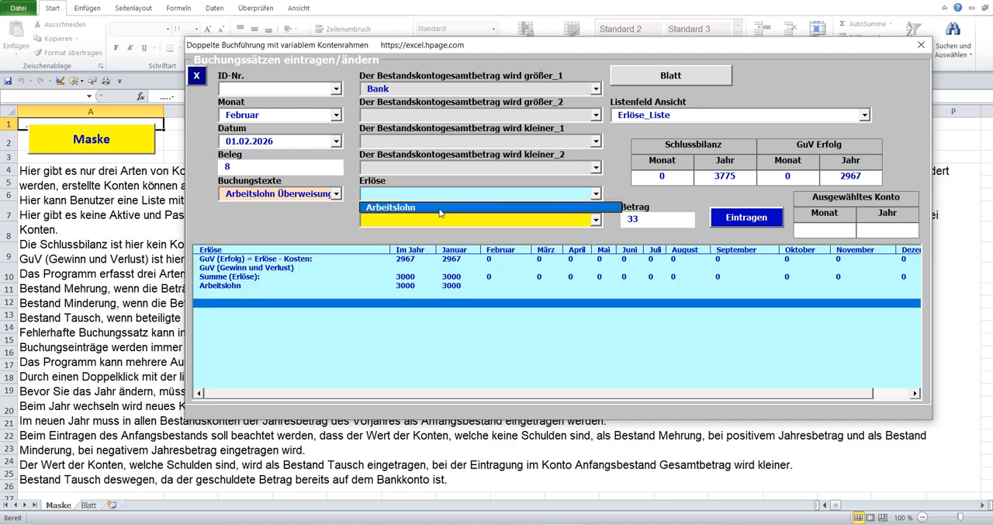
left_click(440, 208)
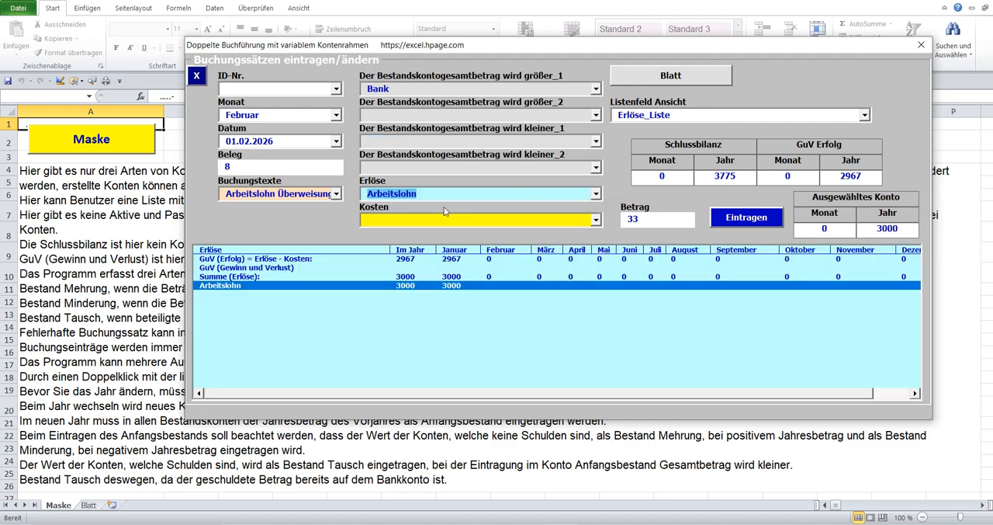
Set the Betrag to 2500, post the February wage entry and show the Bestandskonten list.
left_click(644, 219)
type("2500")
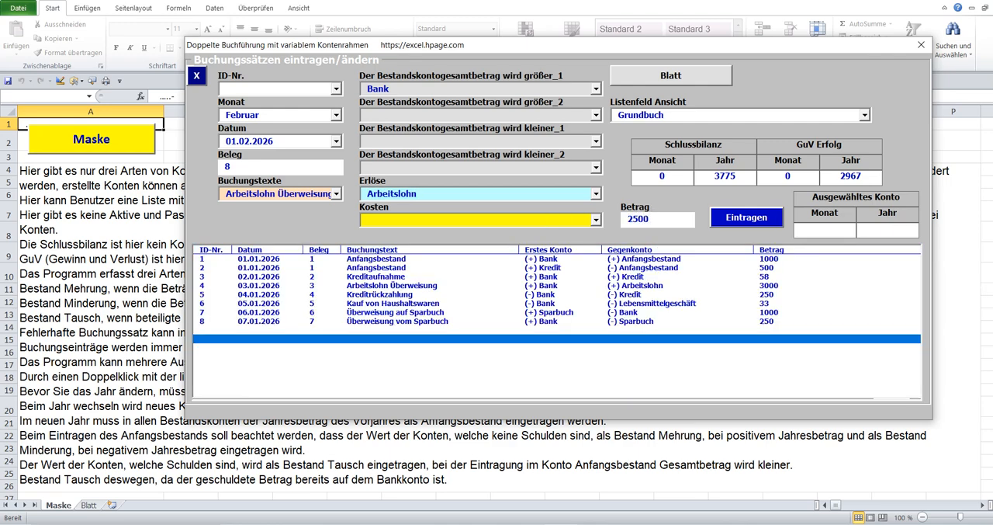
left_click(719, 217)
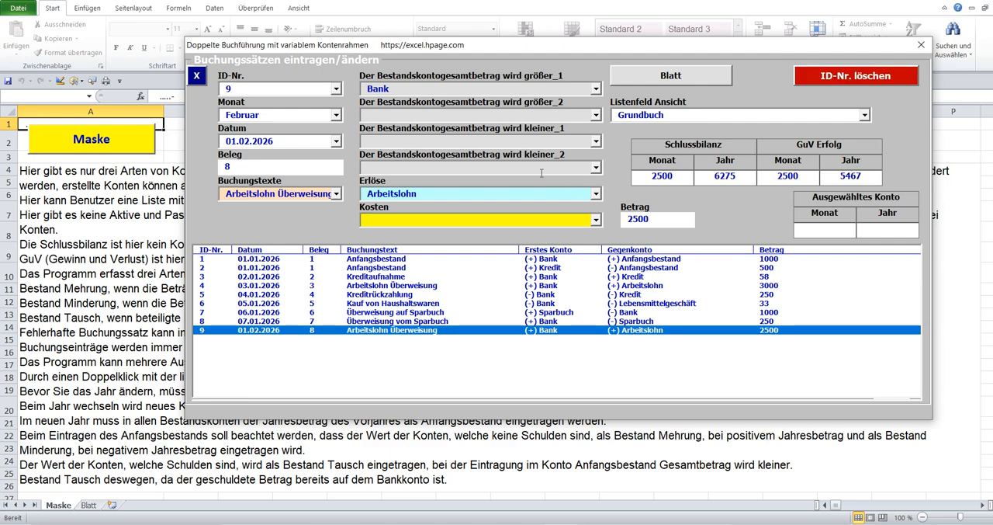
left_click(472, 139)
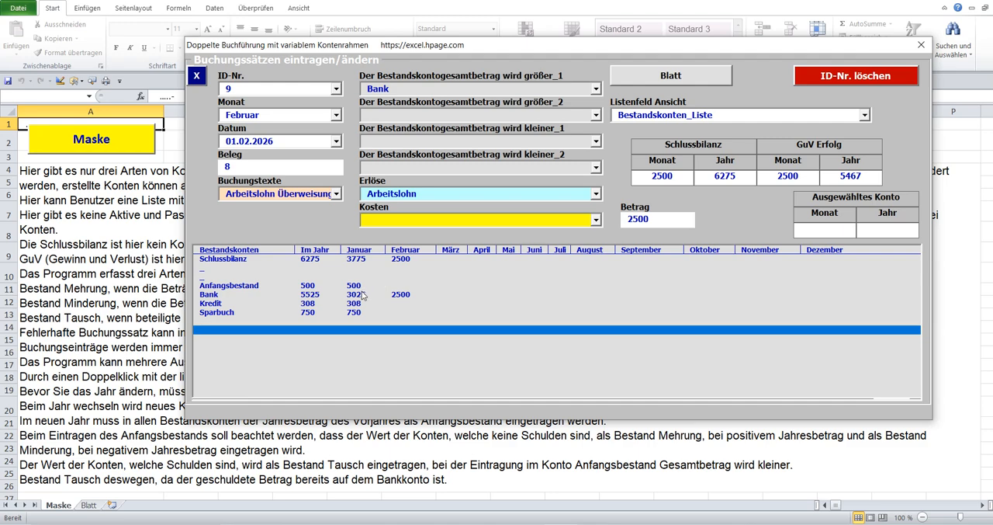
Examine the Bank and Schlussbilanz rows for Februar in the Bestandskonten list and show the Erlöse list.
left_click(404, 298)
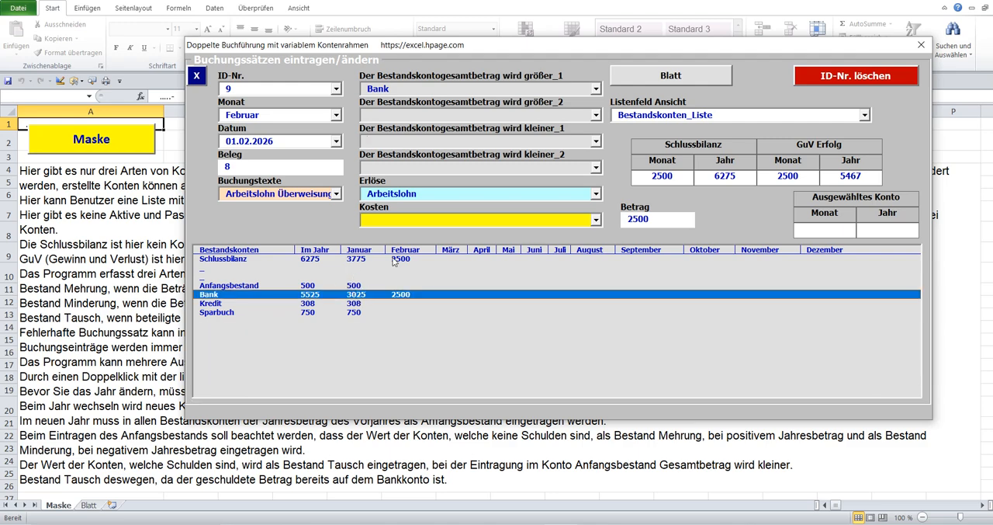
left_click(403, 262)
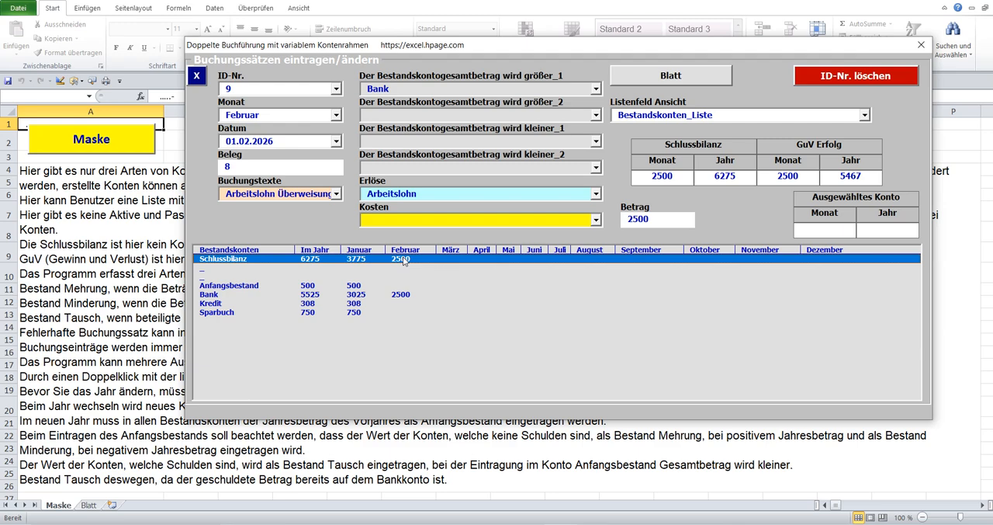
left_click(405, 298)
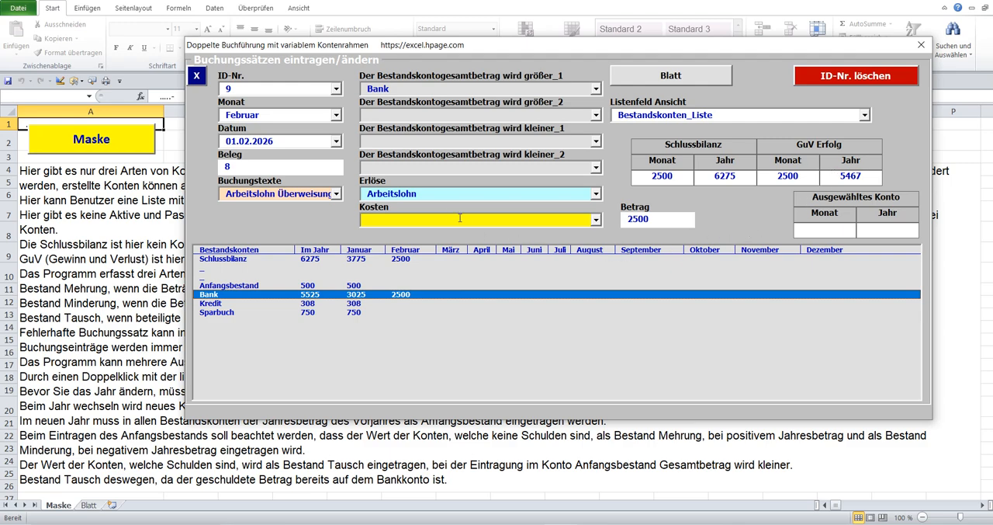
left_click(437, 194)
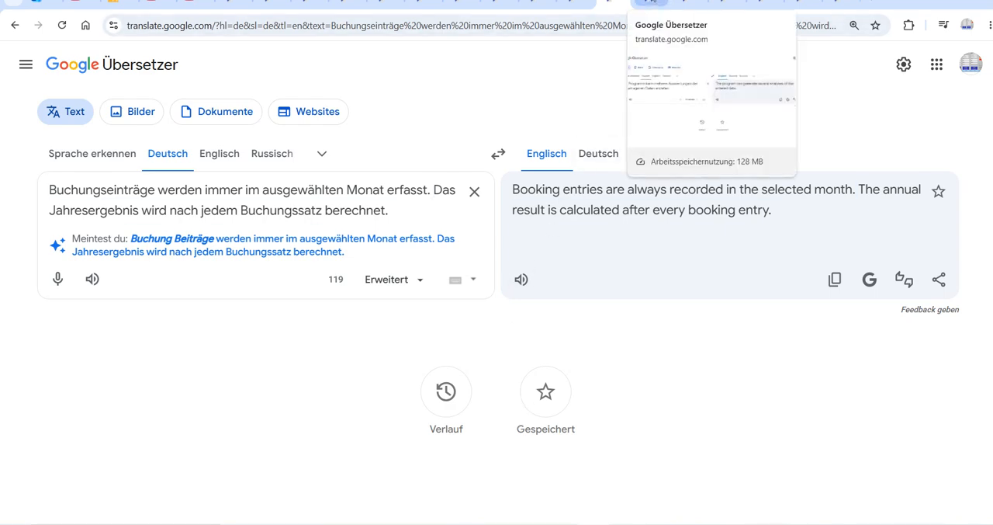
Switch to the Google Übersetzer page about generating several analyses, play its German text aloud and return to Excel.
left_click(653, 3)
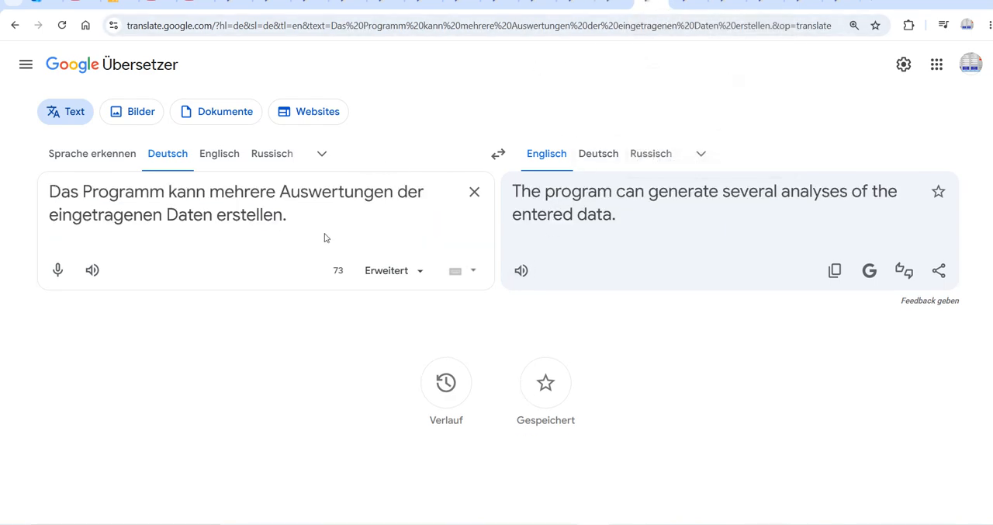
left_click(92, 270)
key("alt+Tab")
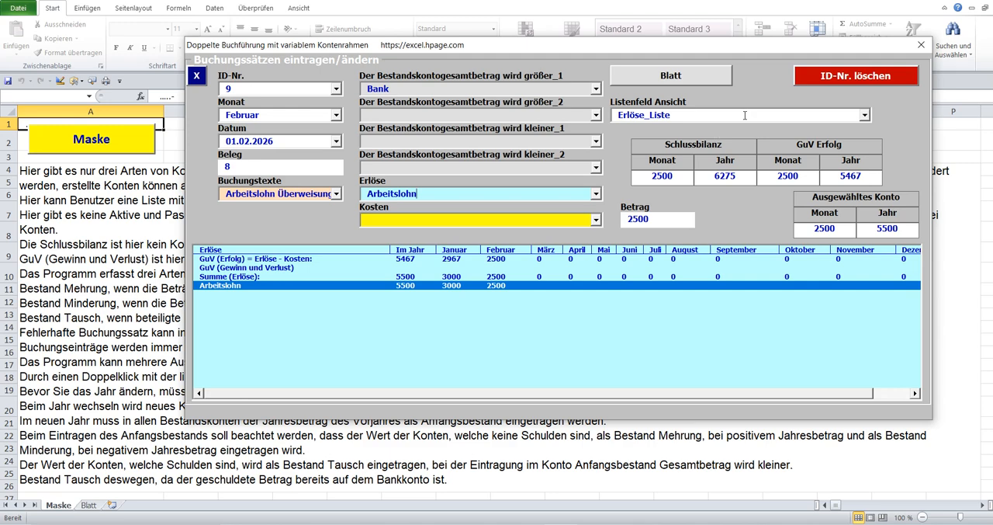
Show the Grundbuch in the form, output it to the Blatt sheet and return to the Maske sheet.
left_click(296, 86)
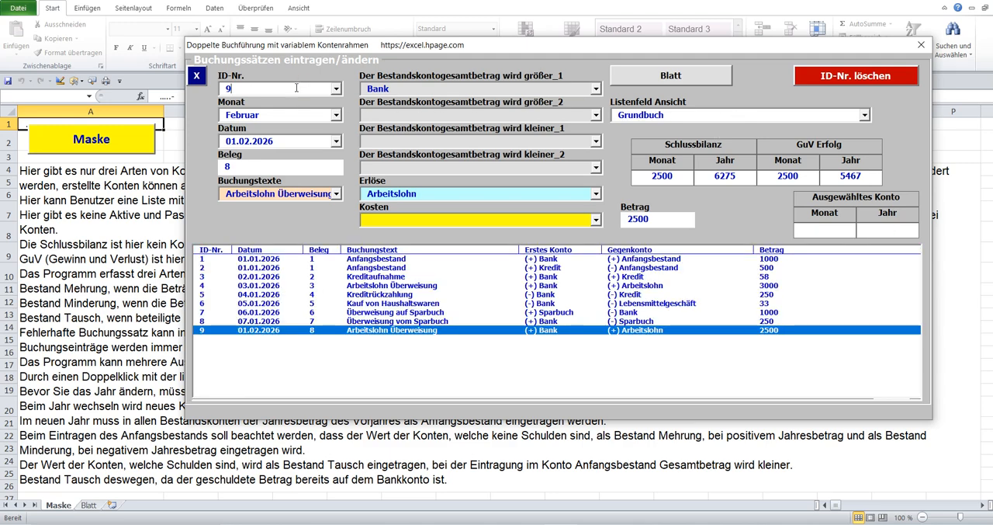
left_click(707, 78)
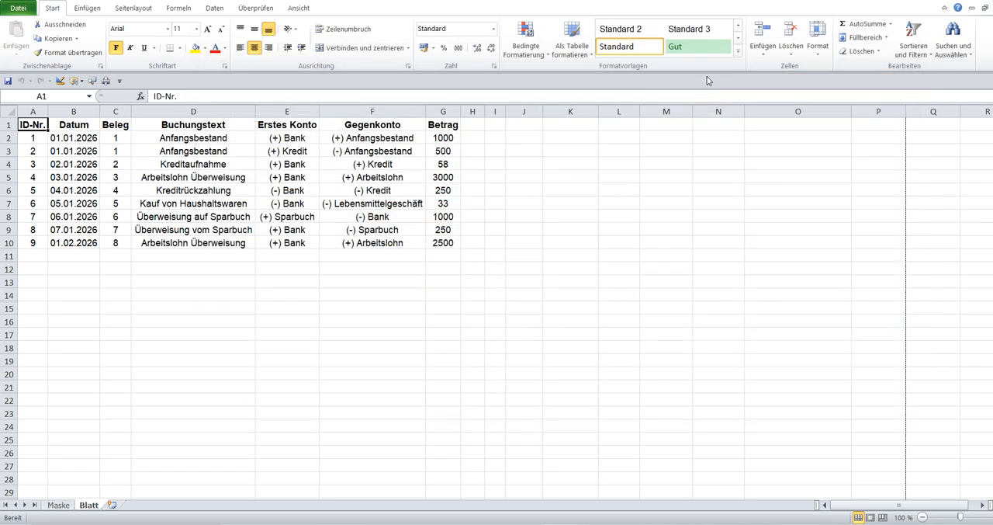
left_click(53, 506)
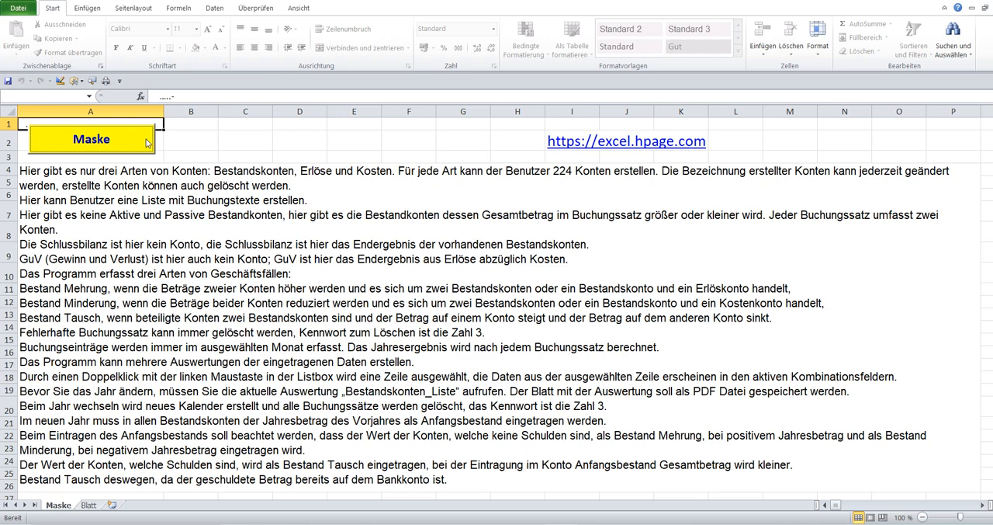
Reopen the booking form, output the Bestandskonten_Liste to the Blatt sheet and return to the Maske sheet.
left_click(146, 141)
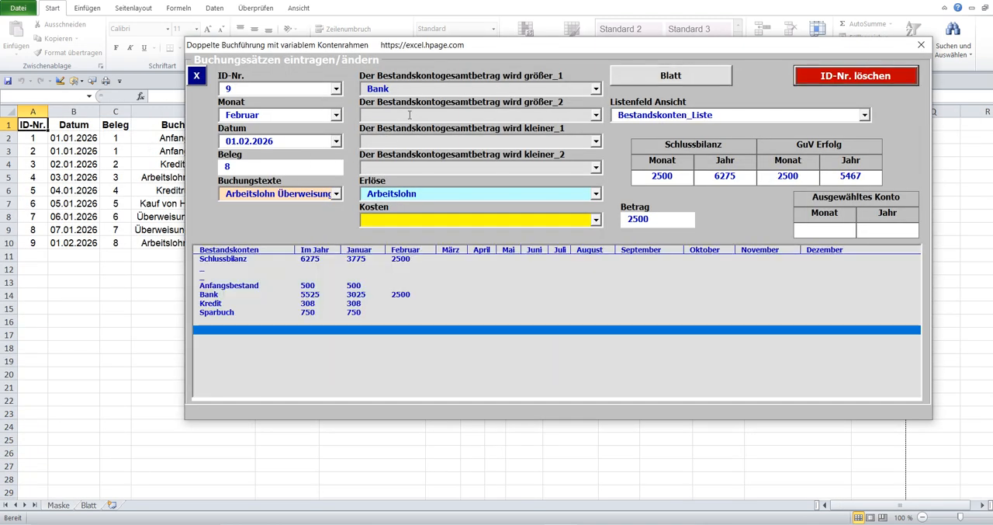
left_click(696, 78)
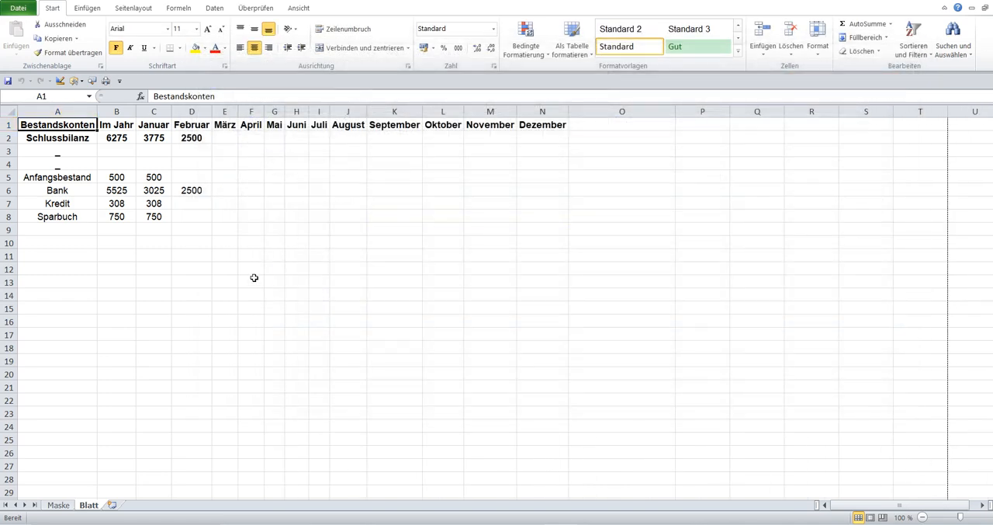
left_click(51, 507)
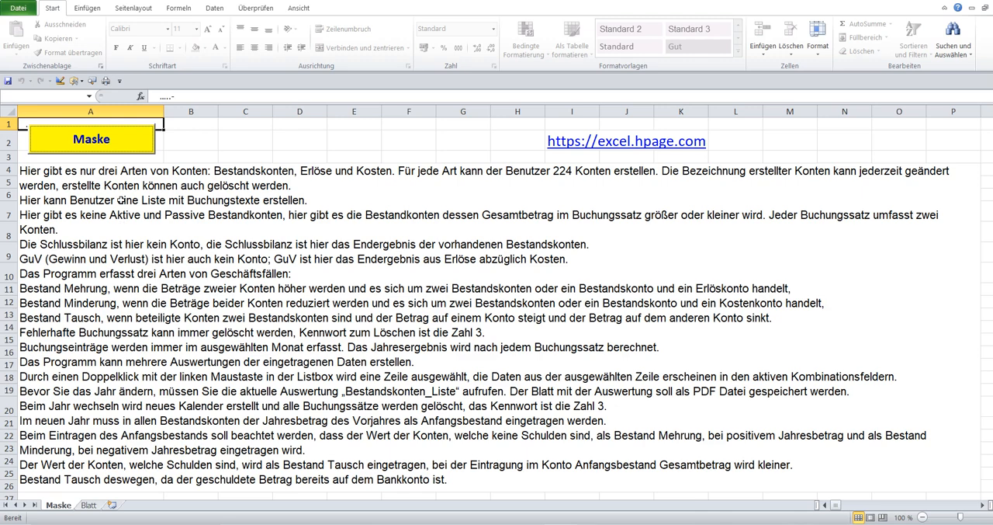
Reopen the booking form, output the Erlöse_Liste to the Blatt sheet and return to the Maske sheet.
left_click(124, 146)
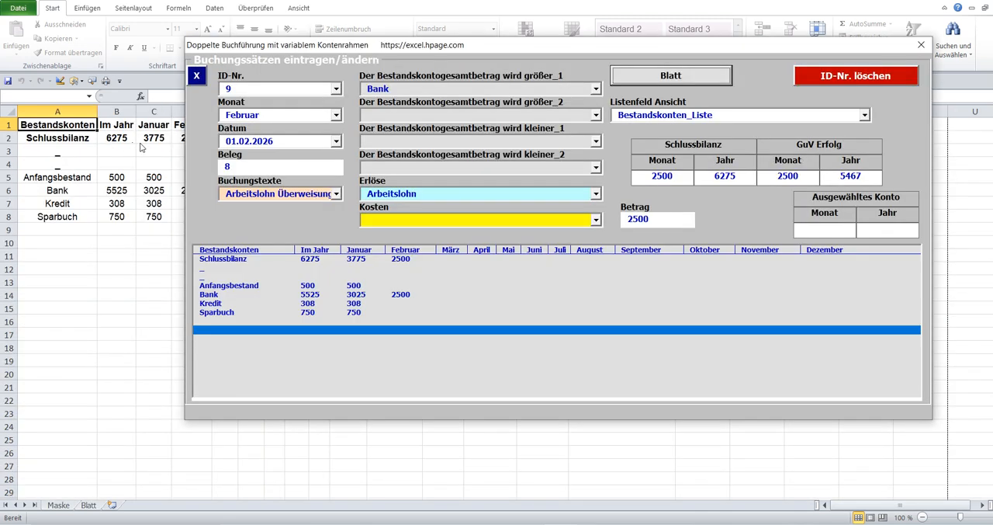
left_click(426, 192)
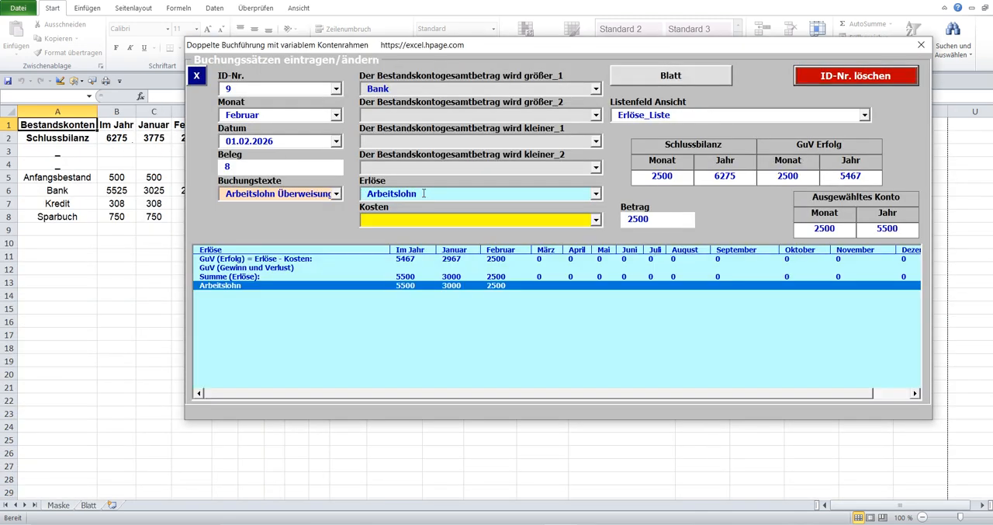
left_click(696, 75)
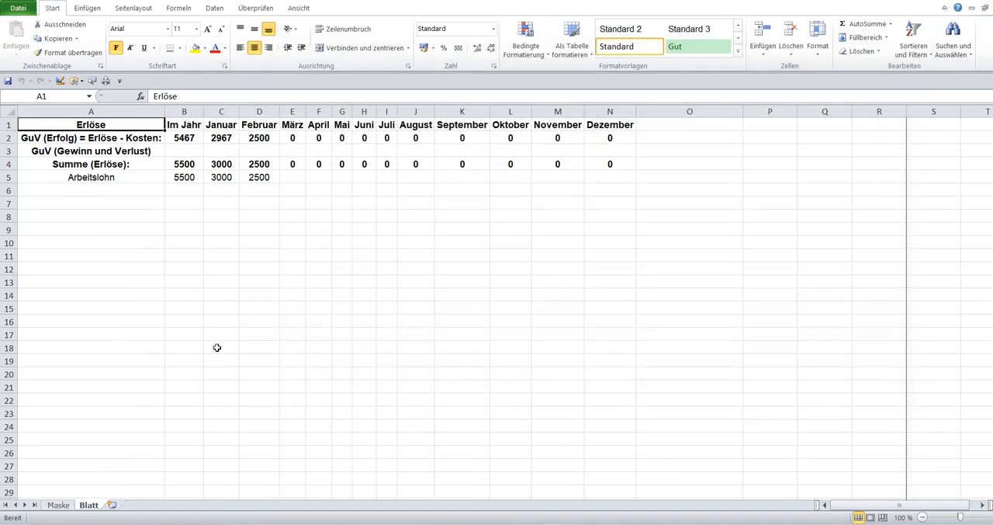
left_click(59, 505)
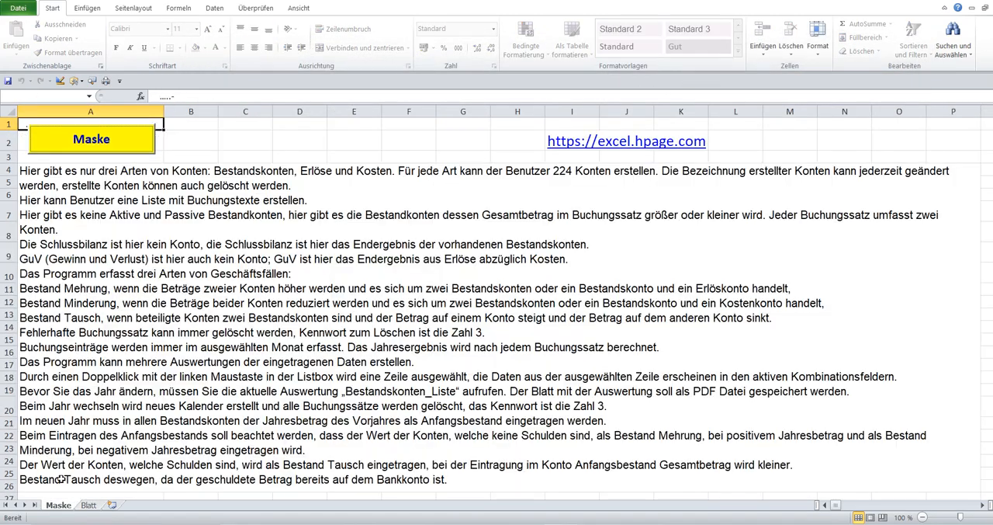
Reopen the booking form, output the Kosten_Liste to the Blatt sheet and return to the Maske sheet.
left_click(137, 141)
left_click(409, 219)
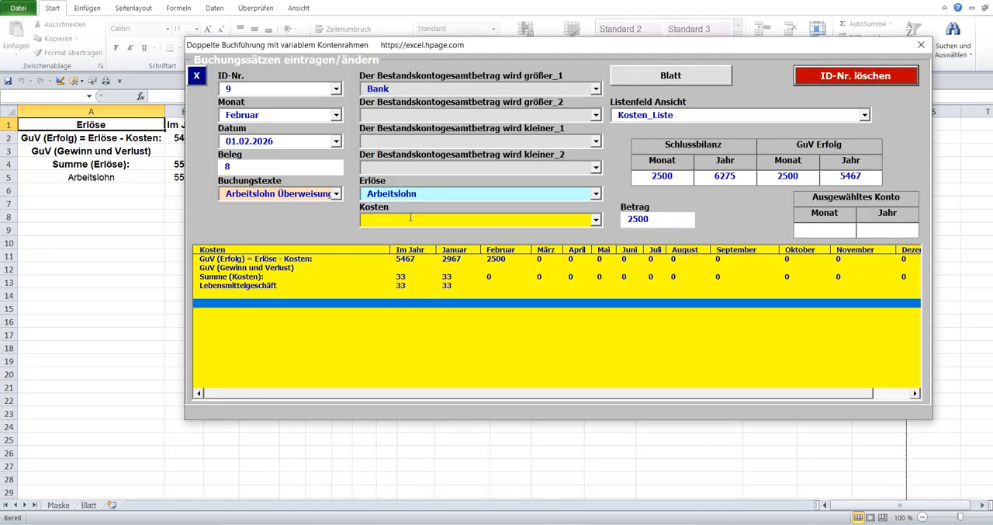
left_click(690, 79)
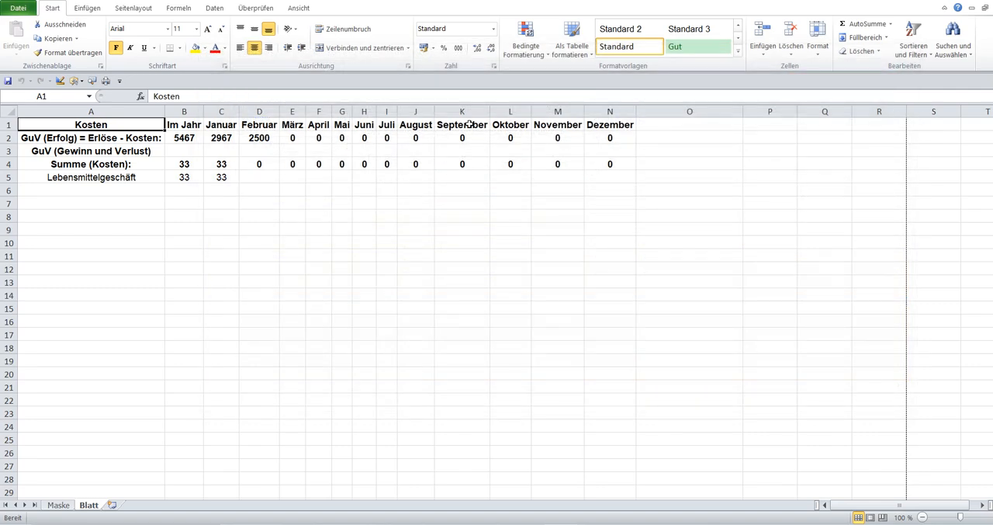
left_click(58, 504)
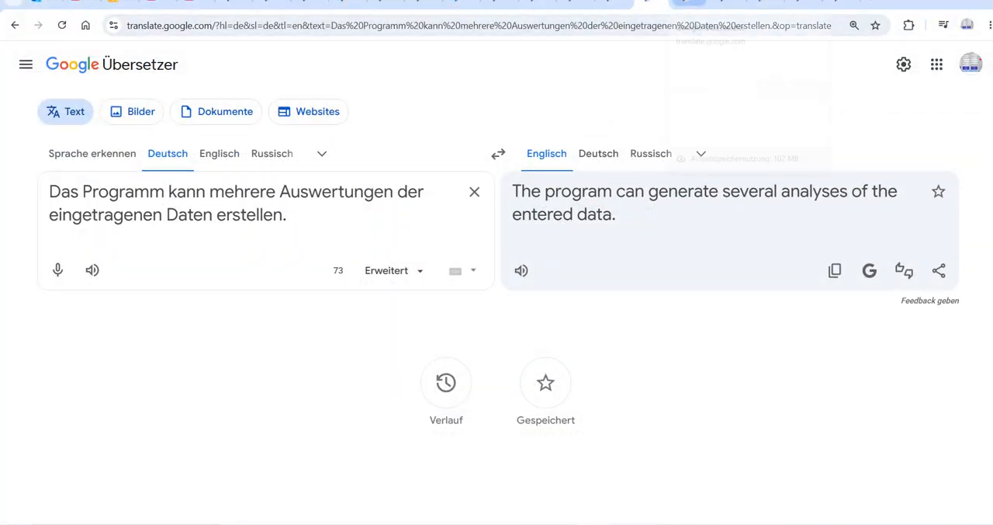
Switch to the Google Übersetzer page about selecting rows in the list box, play its German text aloud and return to Excel.
left_click(687, 5)
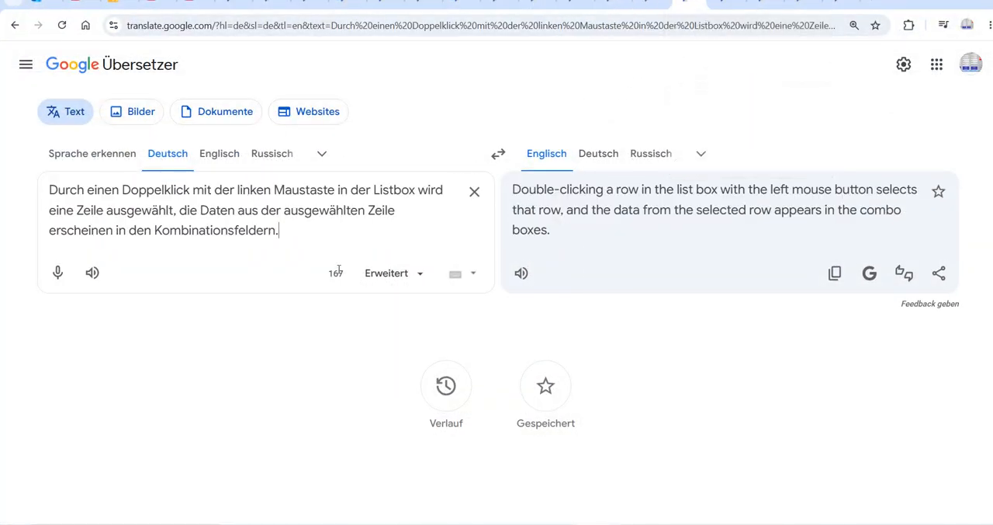
left_click(92, 273)
left_click(559, 524)
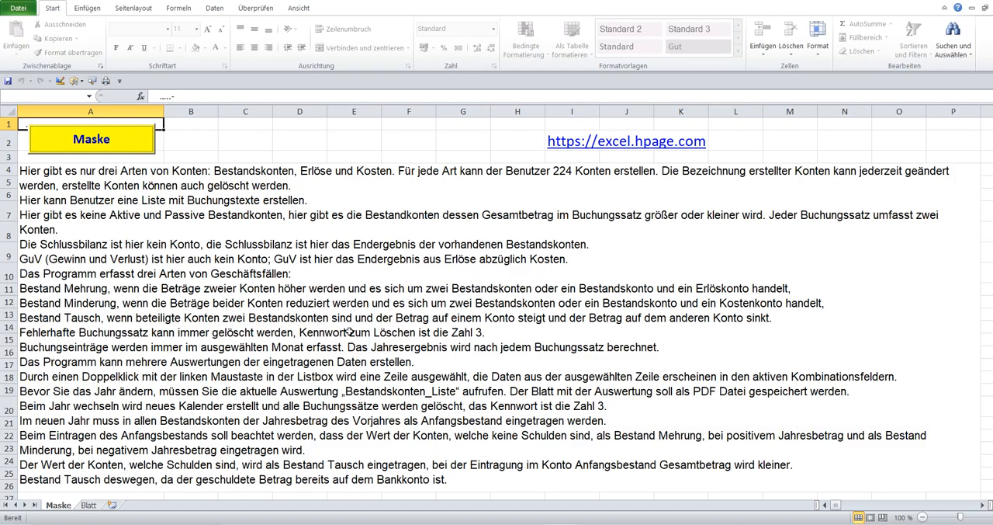
Open the booking form with the Grundbuch and load entries 1, 5 and 9 one after another into its fields.
left_click(124, 139)
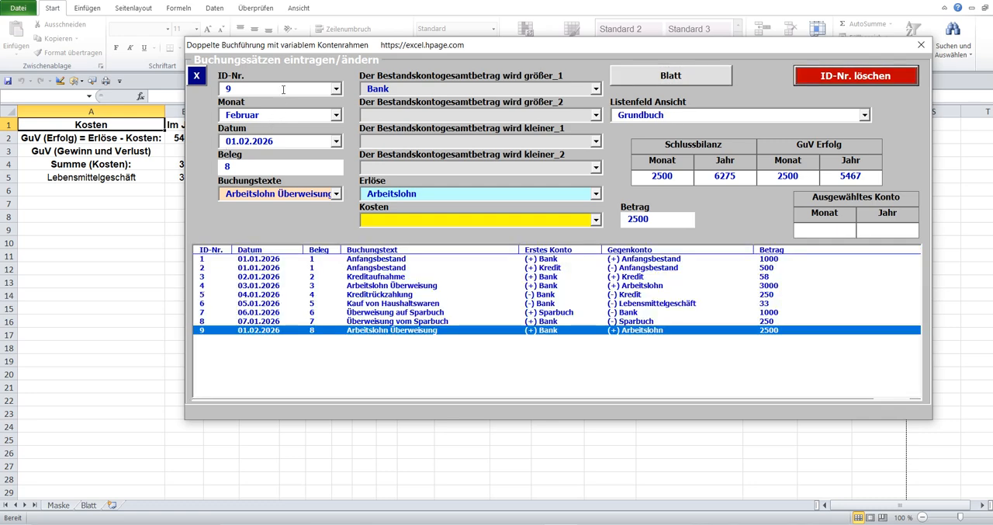
left_click(249, 259)
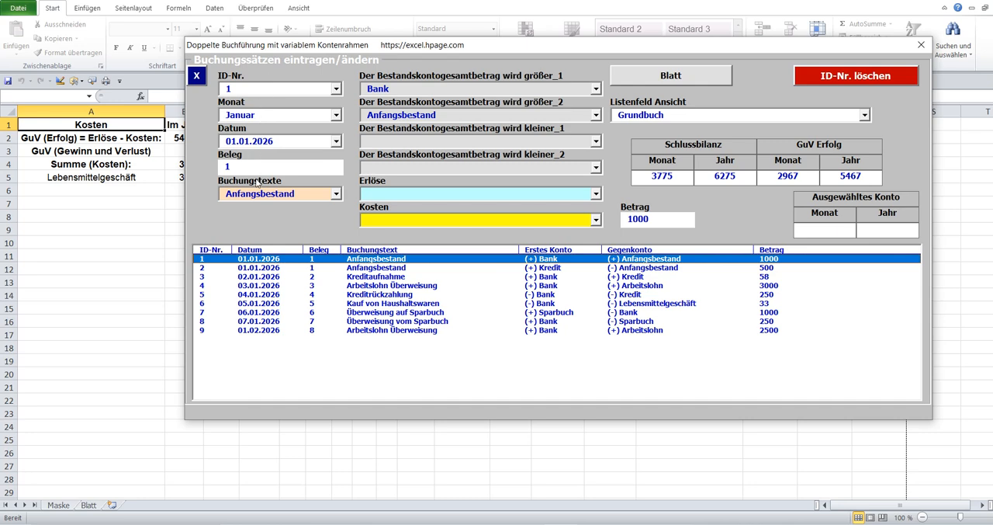
left_click(259, 298)
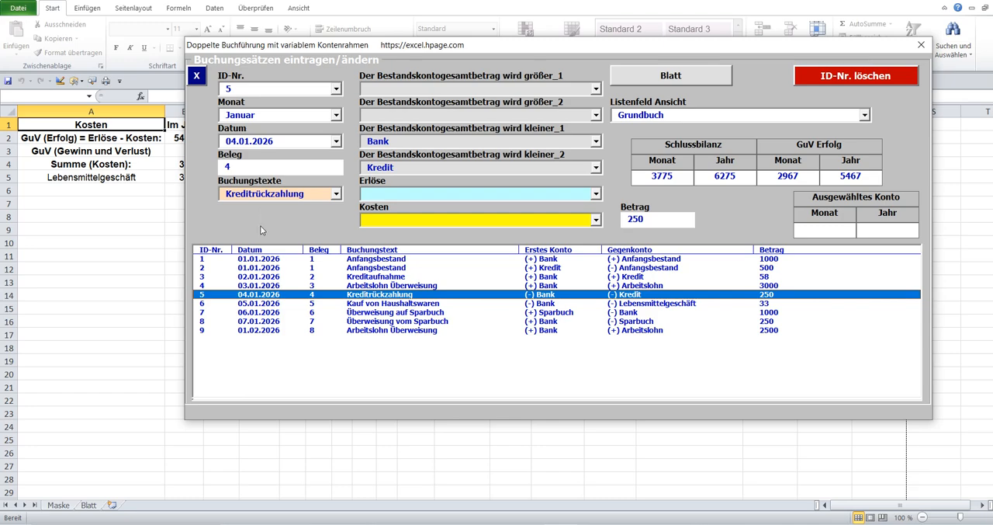
left_click(258, 332)
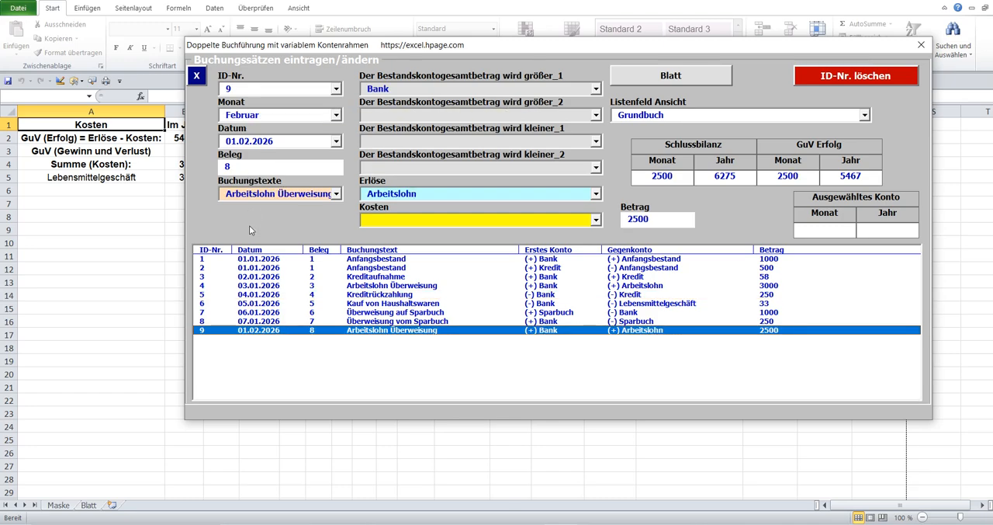
Switch to the Google Übersetzer page about saving the report as PDF before a year change, play its German text and return to Excel.
left_click(599, 523)
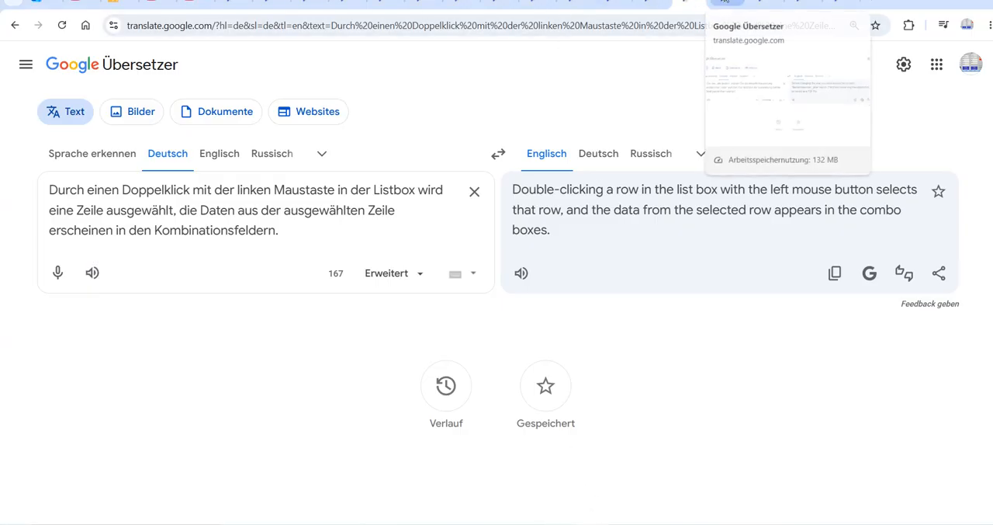
key("ctrl+a")
type("Bevor Sie das Jahr ändern, müssen Sie die aktuelle Auswertung „Bestandskonten_Liste\" aufrufen. Der Blatt mit der Auswertung soll als PDF Datei gespeichert werden.")
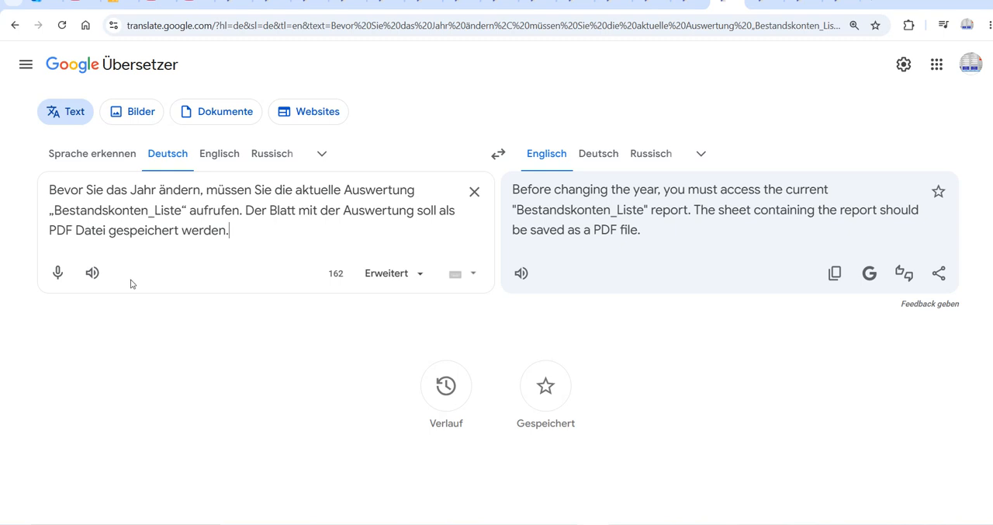
left_click(93, 272)
left_click(570, 524)
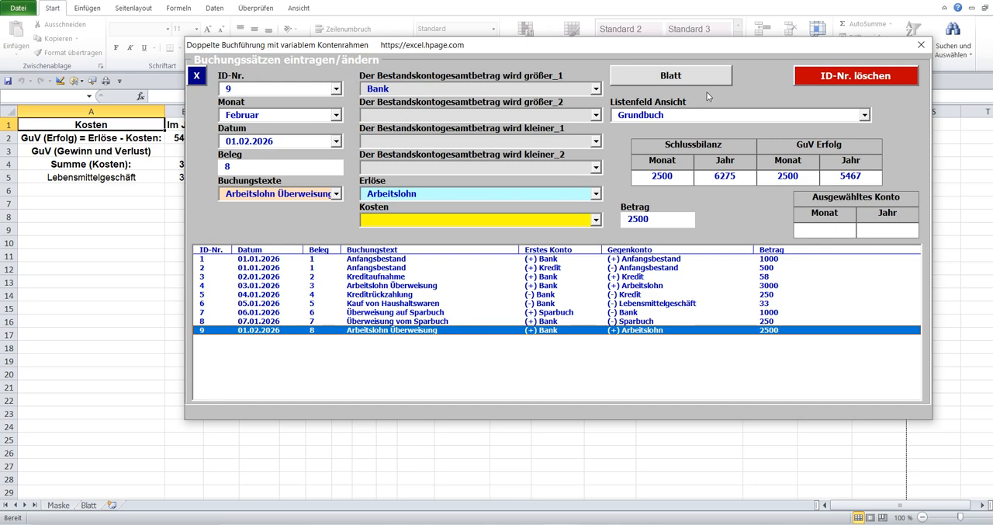
Set the Listenfeld Ansicht to Bestandskonten_Liste and output that report to the Blatt sheet.
left_click(573, 114)
left_click(865, 115)
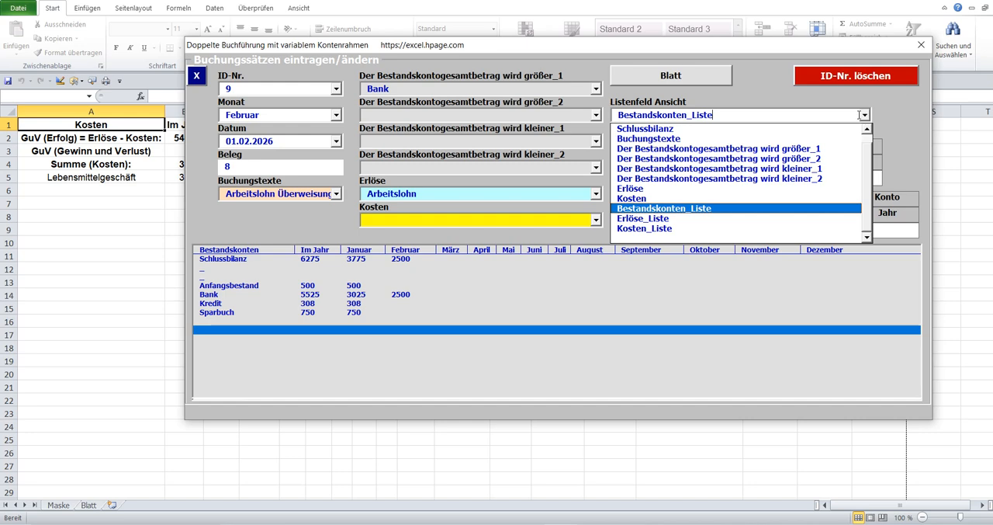
left_click(688, 208)
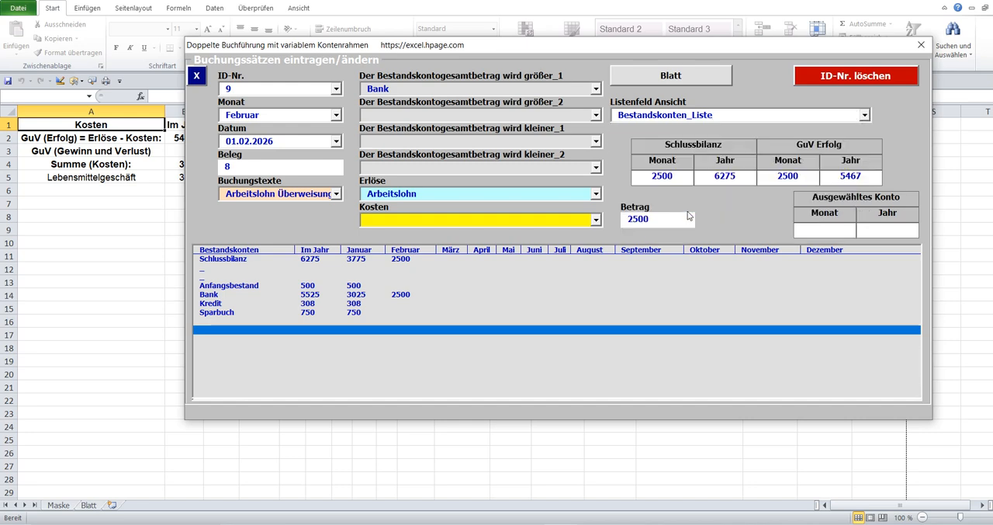
left_click(654, 73)
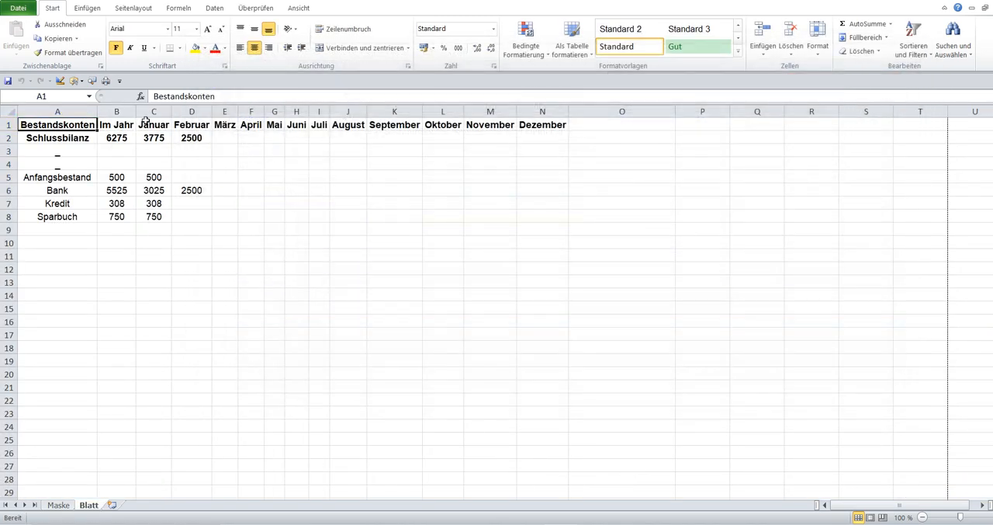
Save the Blatt sheet's report as a PDF named Doppelte Buchführung mit variablem Kontenrahmen and have it opened after publishing.
left_click(19, 9)
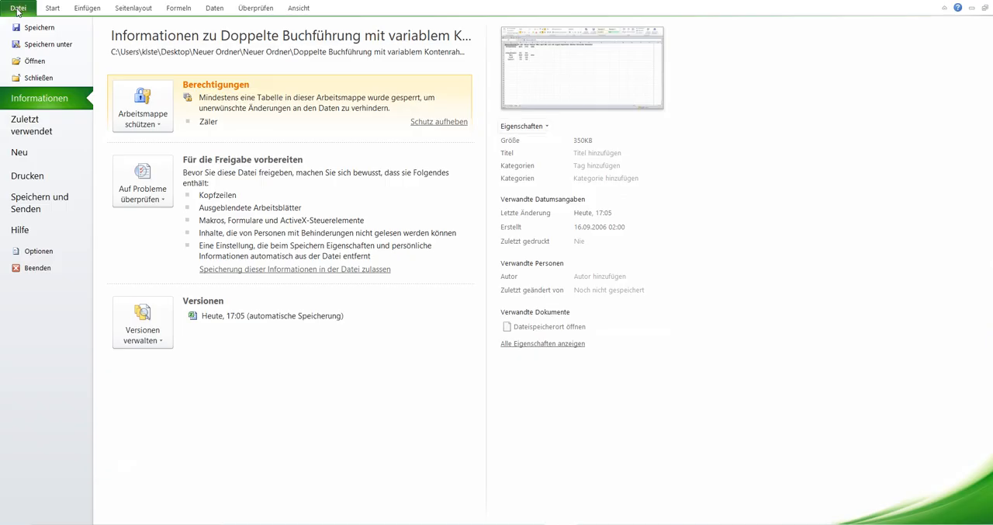
left_click(44, 45)
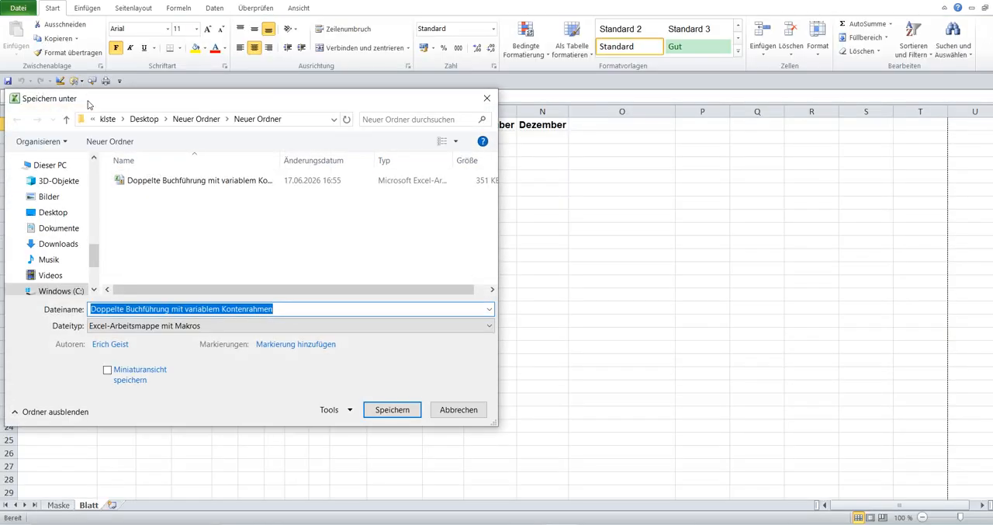
left_click(489, 326)
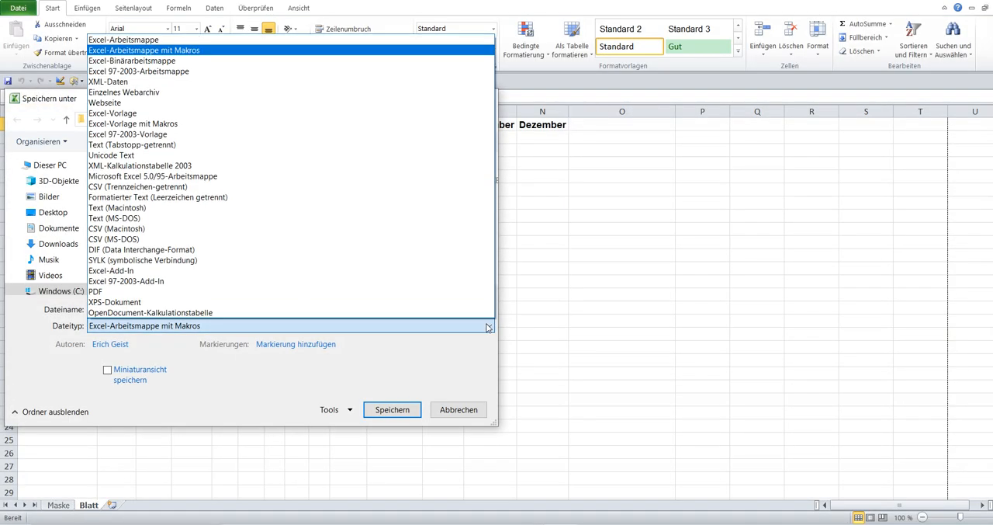
left_click(130, 291)
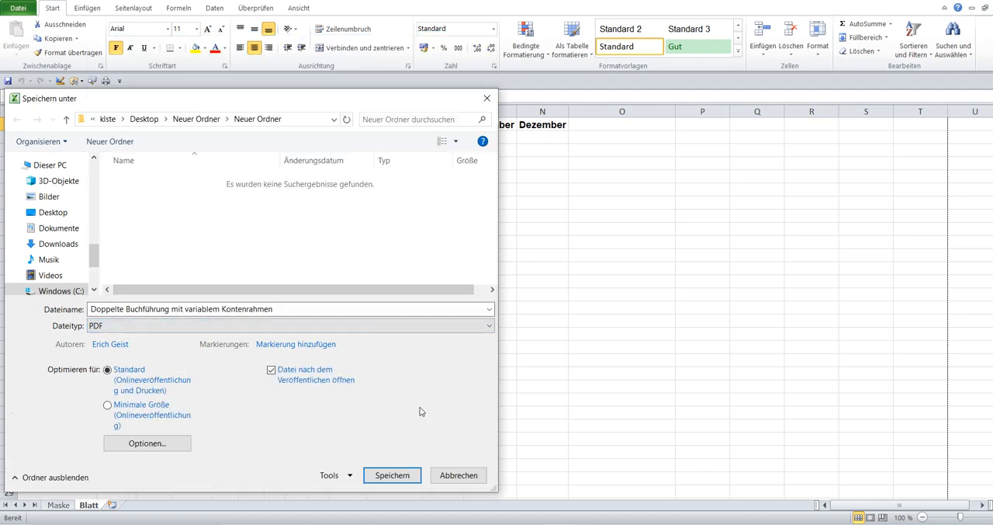
left_click(392, 474)
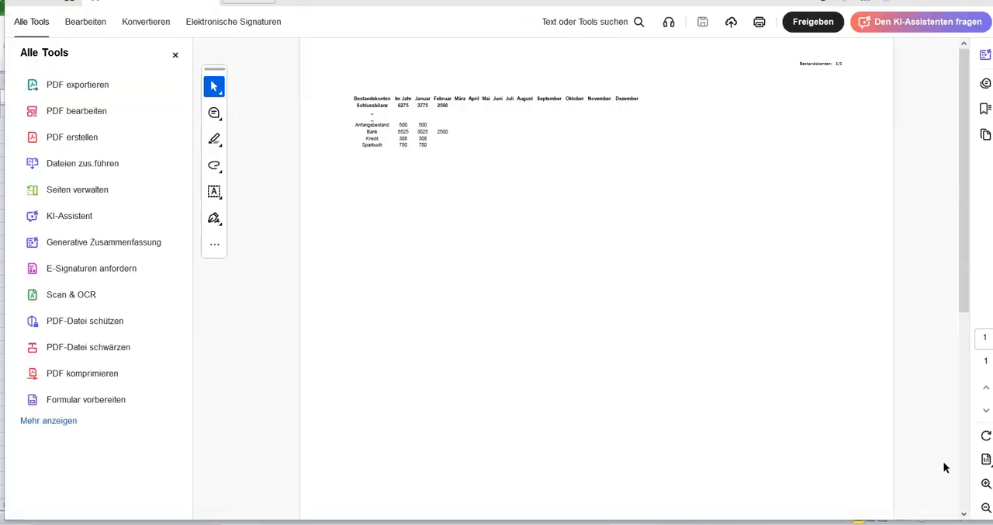
Enlarge the opened PDF report to examine its Bestandskonten table.
left_click(985, 486)
left_click(985, 485)
left_click(985, 485)
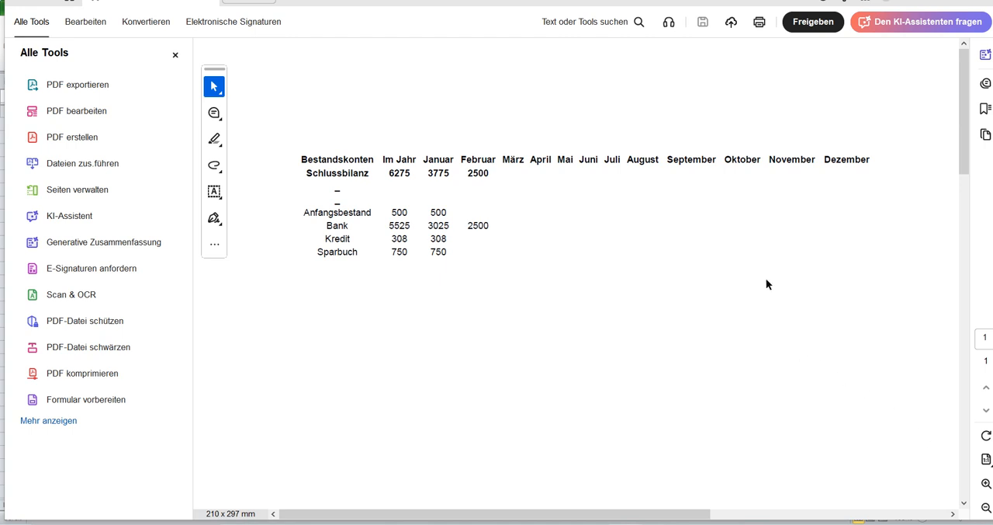
scroll(766, 279, "down", 2)
scroll(742, 274, "down", 1)
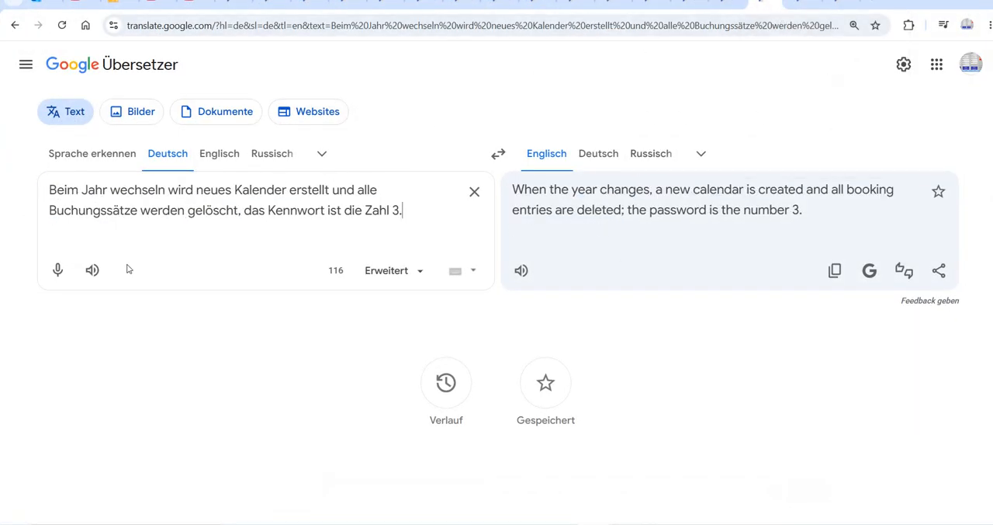
Play the German text about the year change aloud in Google Übersetzer and return to Excel.
left_click(102, 270)
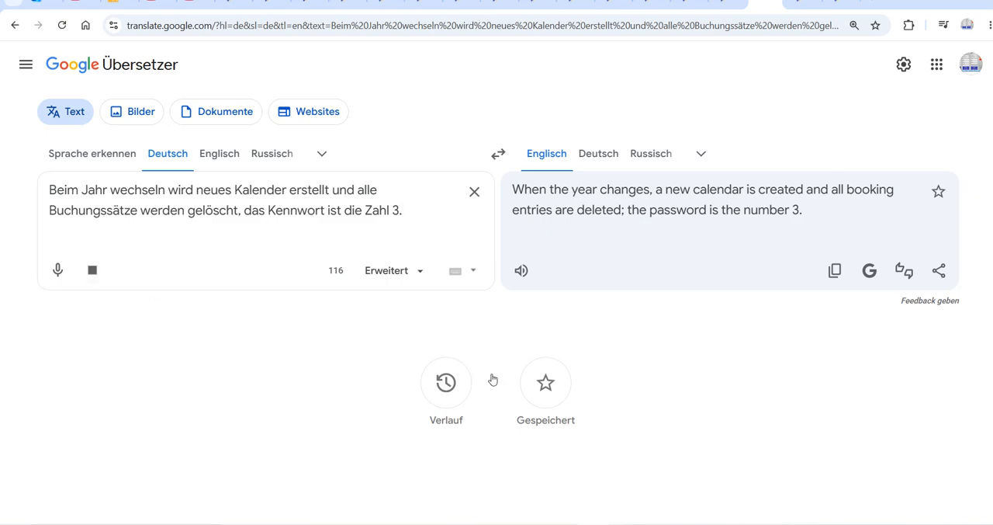
left_click(548, 524)
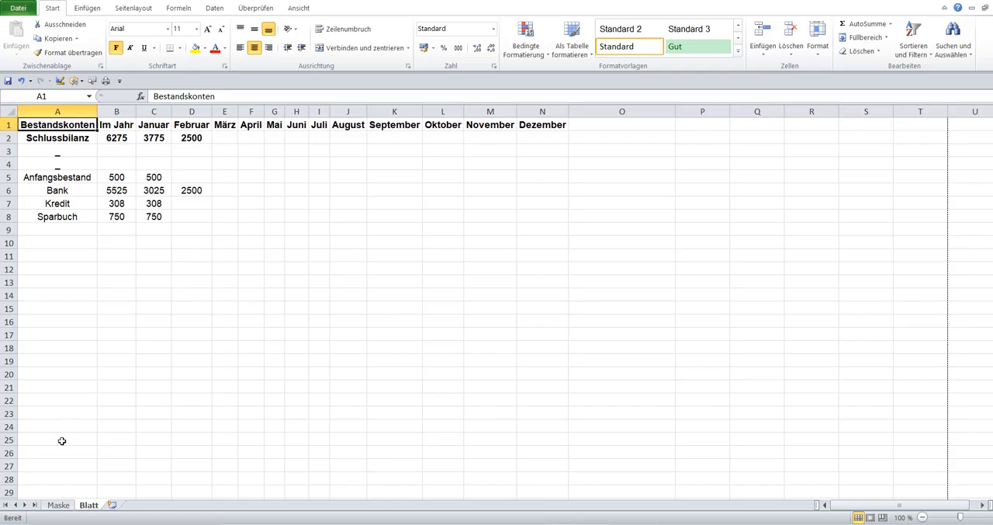
Open the Maske form and change the year to 2027, entering the Kennwort required to delete all booking entries.
left_click(57, 505)
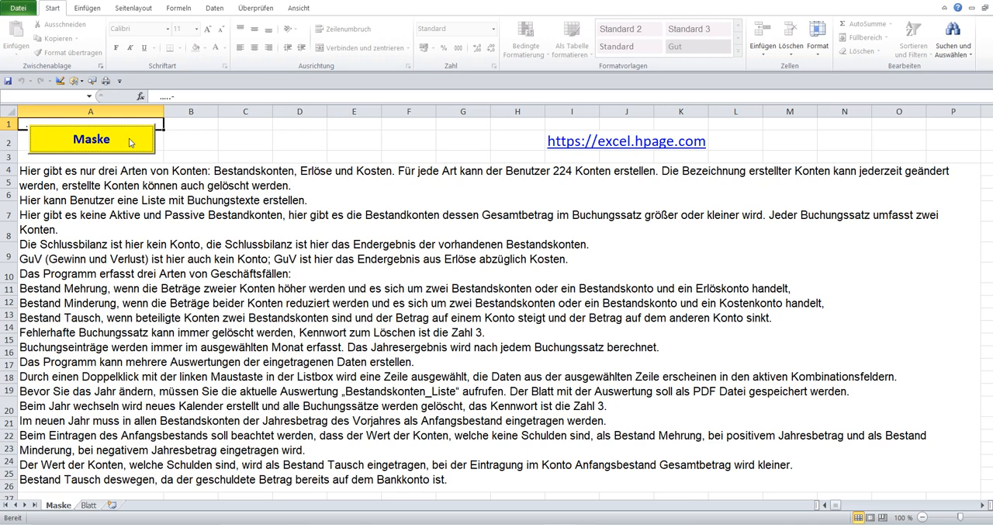
left_click(130, 142)
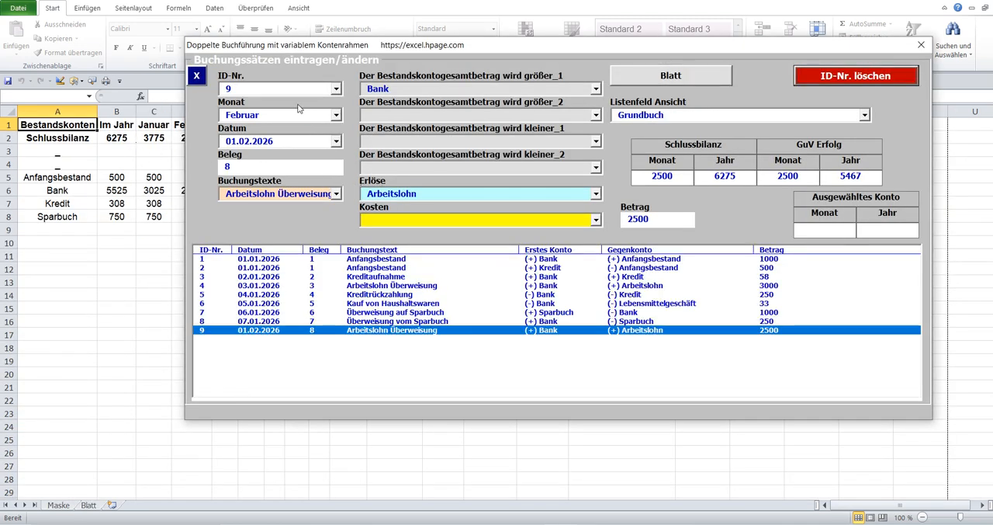
left_click(197, 75)
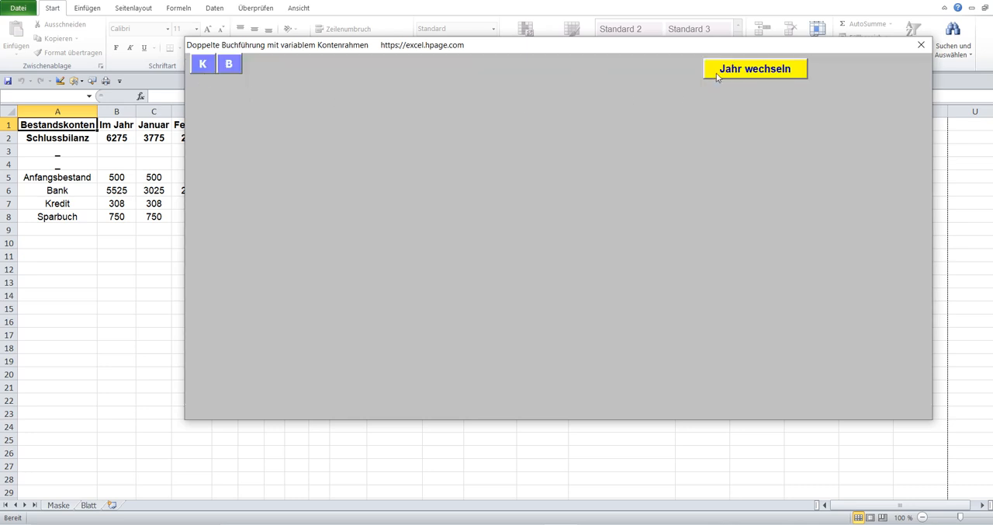
left_click(718, 74)
left_click(429, 291)
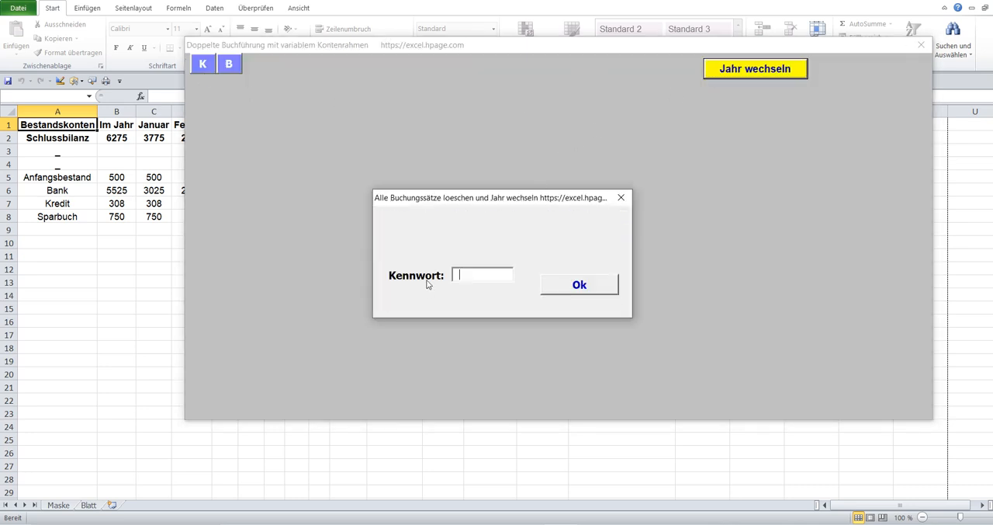
type("3")
left_click(583, 293)
left_click(423, 213)
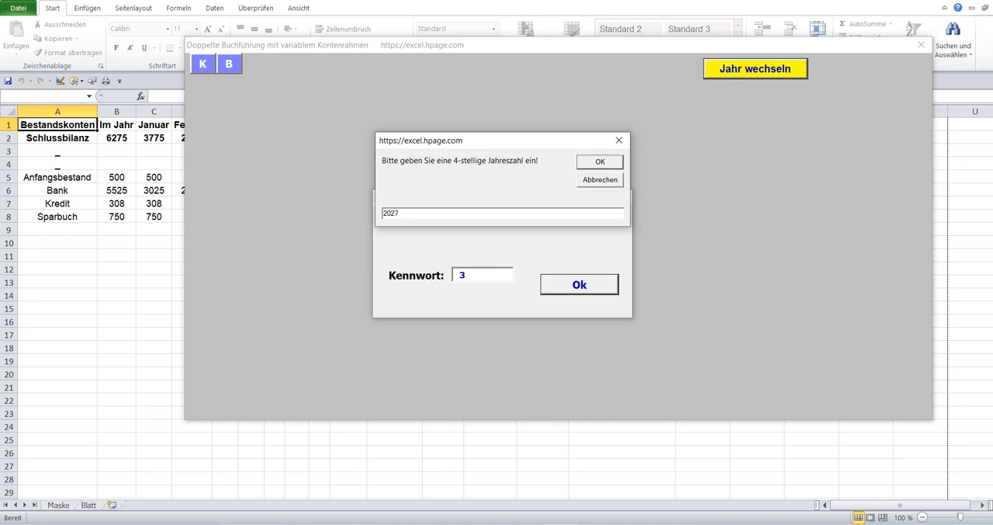
left_click(604, 160)
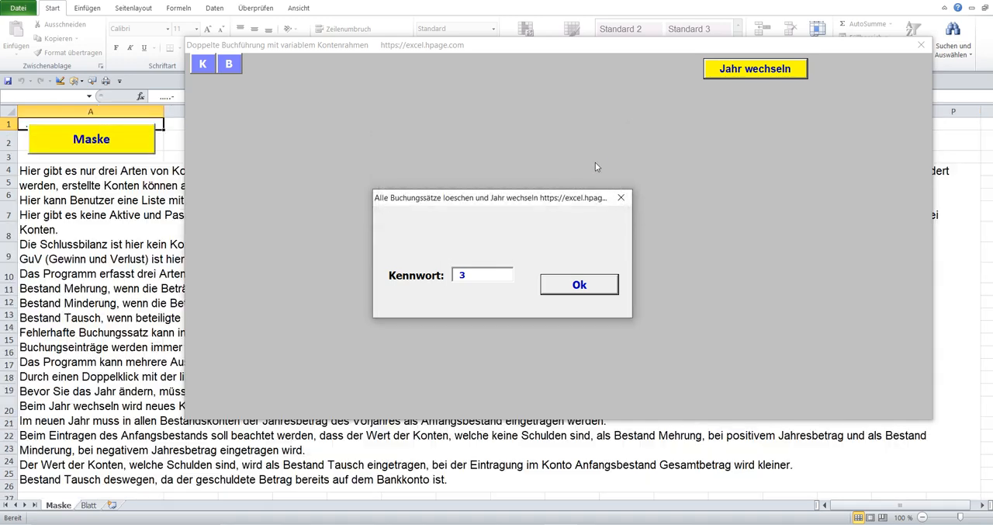
left_click(533, 306)
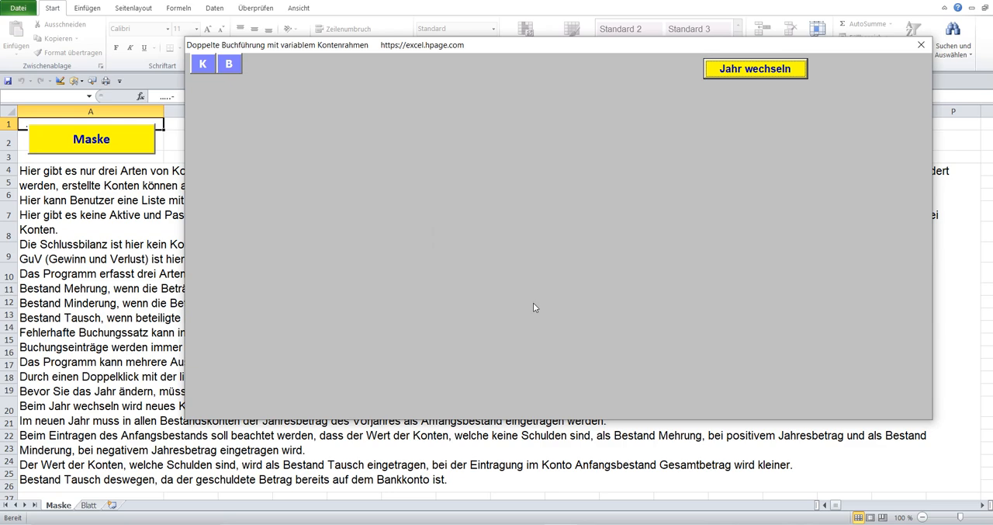
View the form's Konto erstellen/ändern section and its Buchungssätzen eintragen/ändern section to check the accounts and booking entries.
left_click(207, 68)
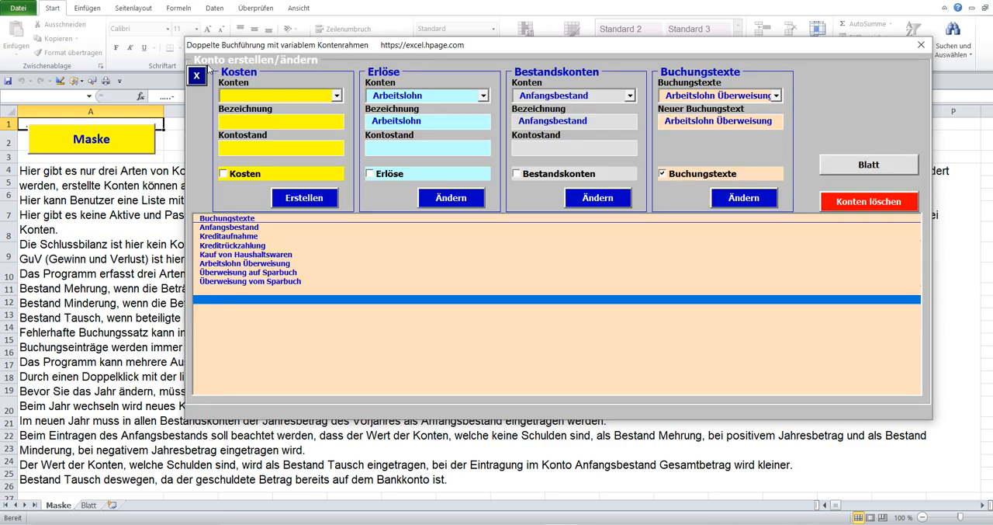
left_click(196, 75)
left_click(227, 69)
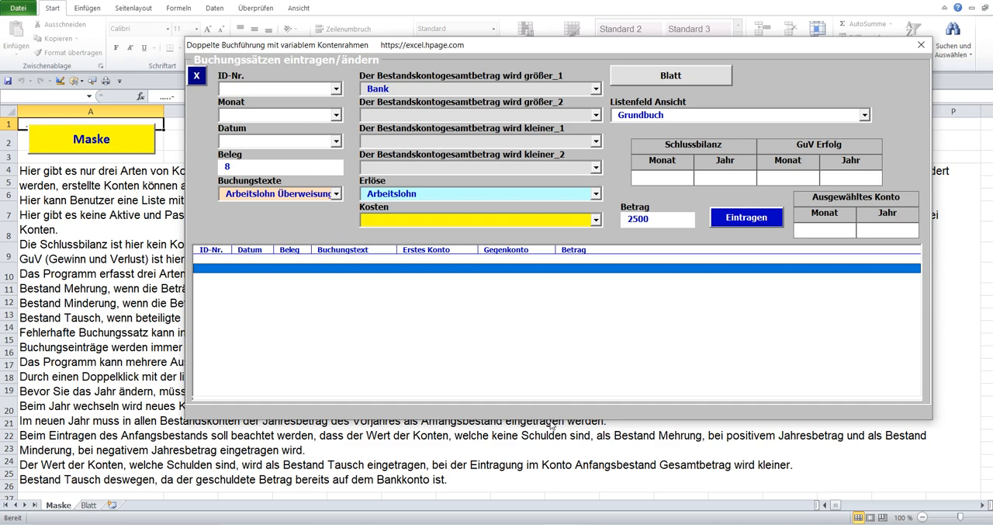
Switch to the Google Übersetzer page about entering opening balances in the new year, play its German text and return to Excel.
left_click(588, 524)
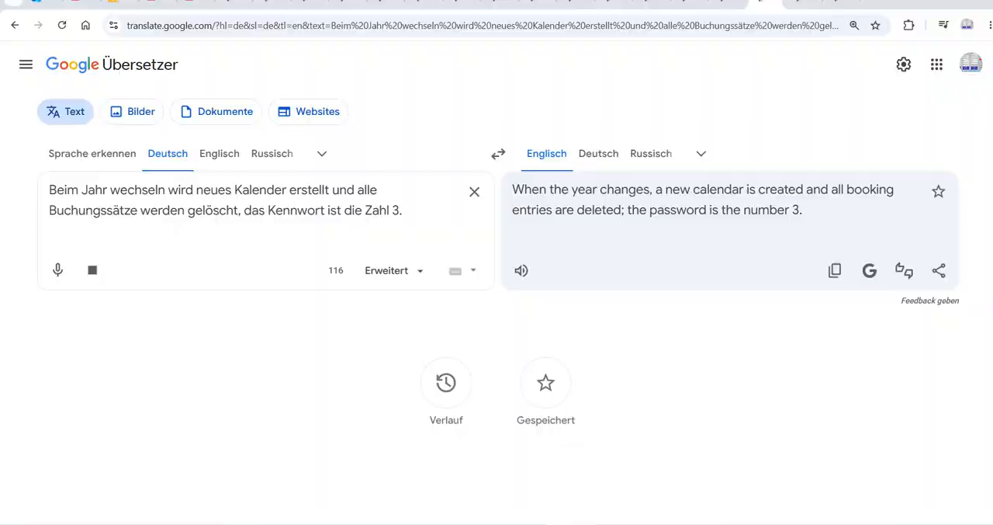
left_click(795, 2)
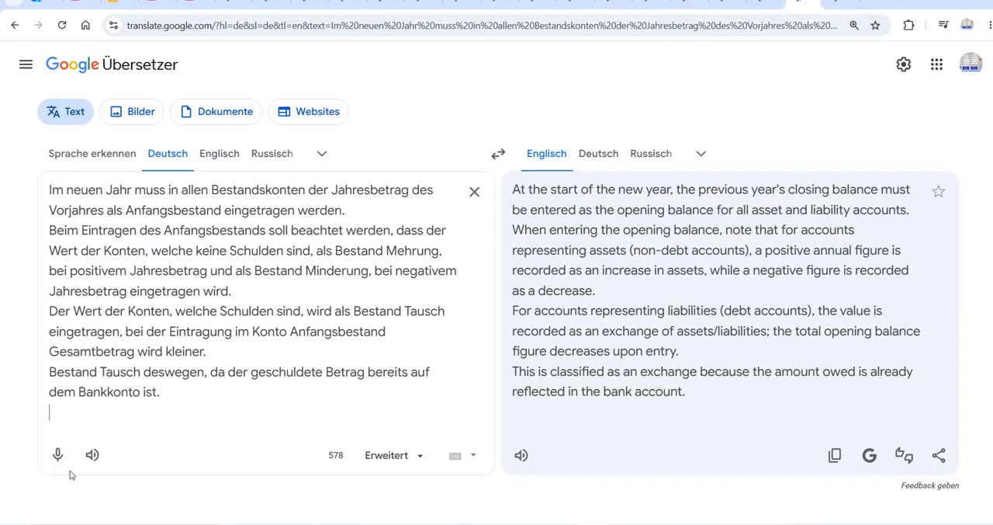
left_click(92, 455)
key("alt+Tab")
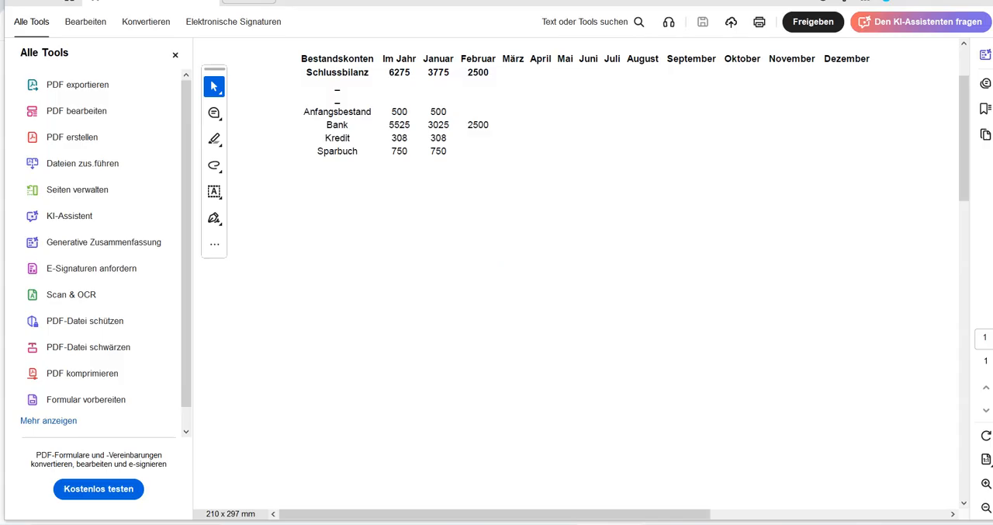
key("alt+Tab")
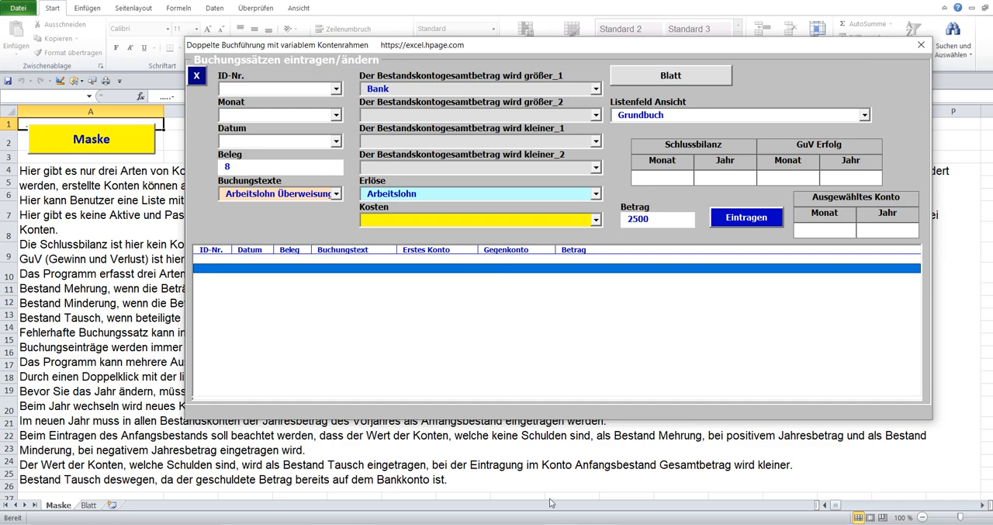
Move the Excel window aside to uncover the PDF report and place the reopened Maske form below its first account rows.
left_click(922, 52)
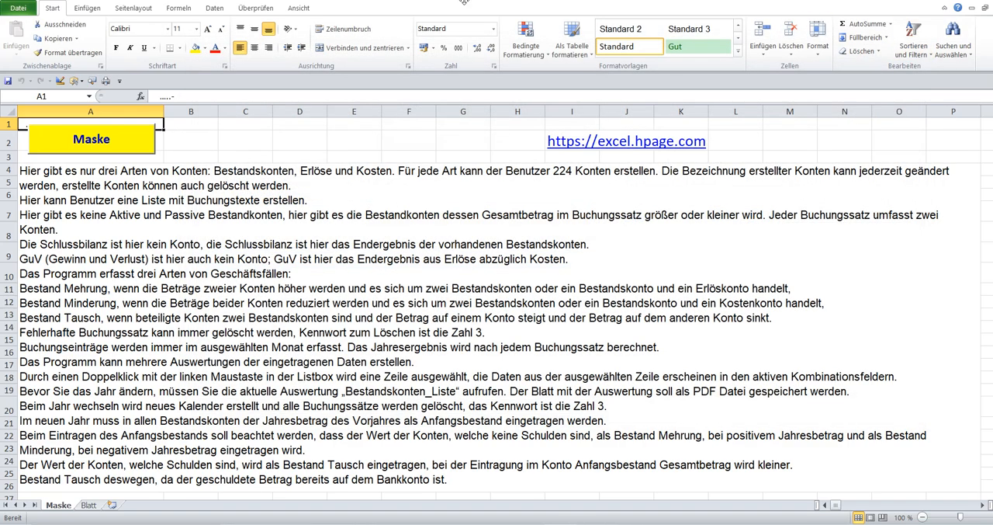
left_click_drag(39, 2, 828, 14)
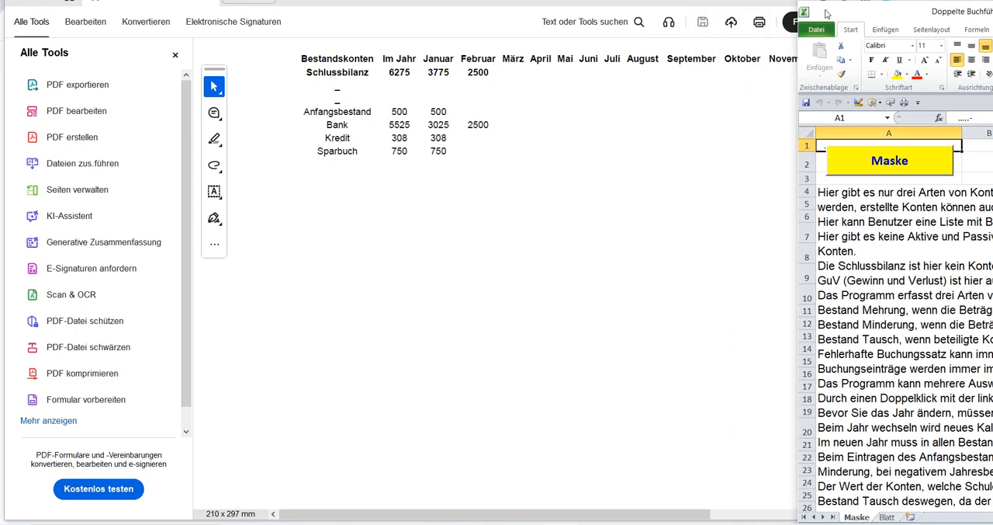
left_click(862, 162)
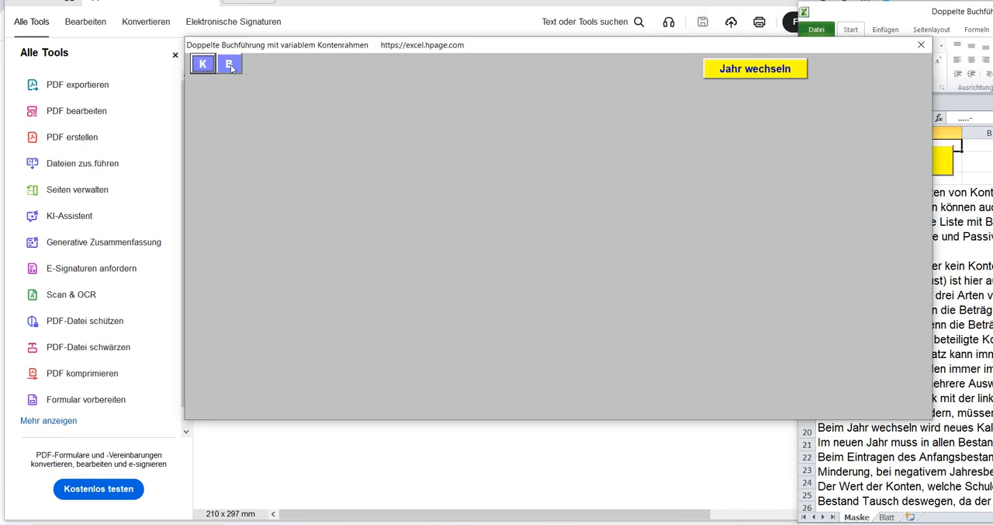
left_click_drag(268, 45, 293, 134)
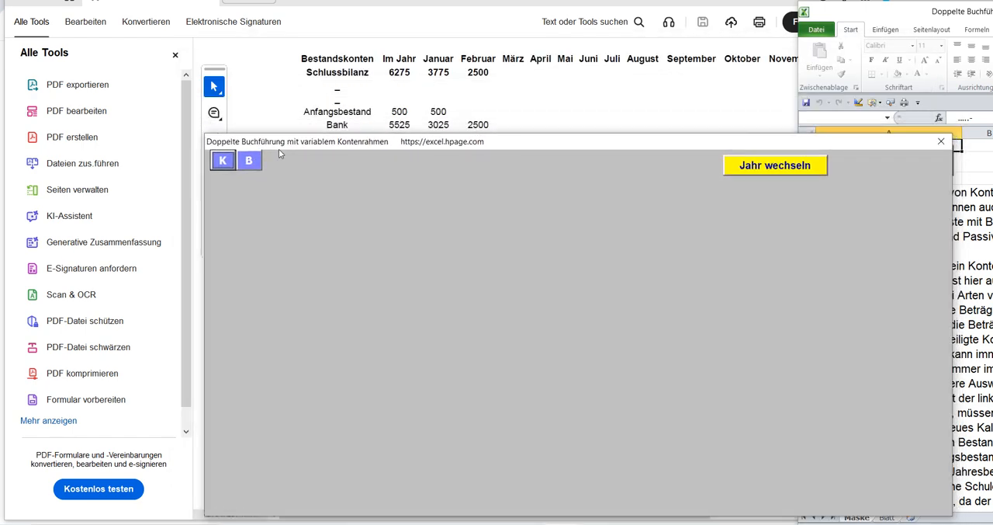
Begin a booking entry with Monat Januar, Datum 01.01.2027, Beleg 1 and the Buchungstext Anfangsbestand.
left_click(255, 163)
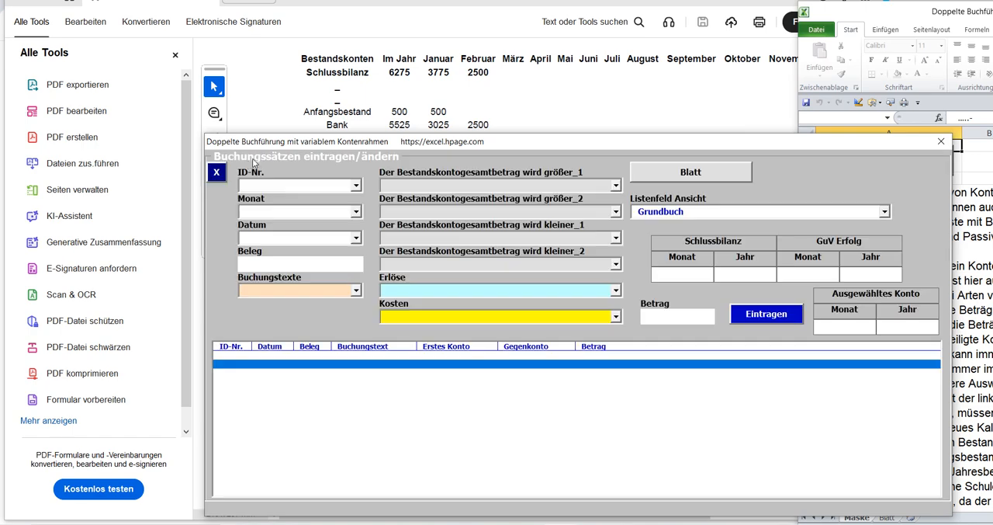
left_click(357, 211)
left_click(292, 230)
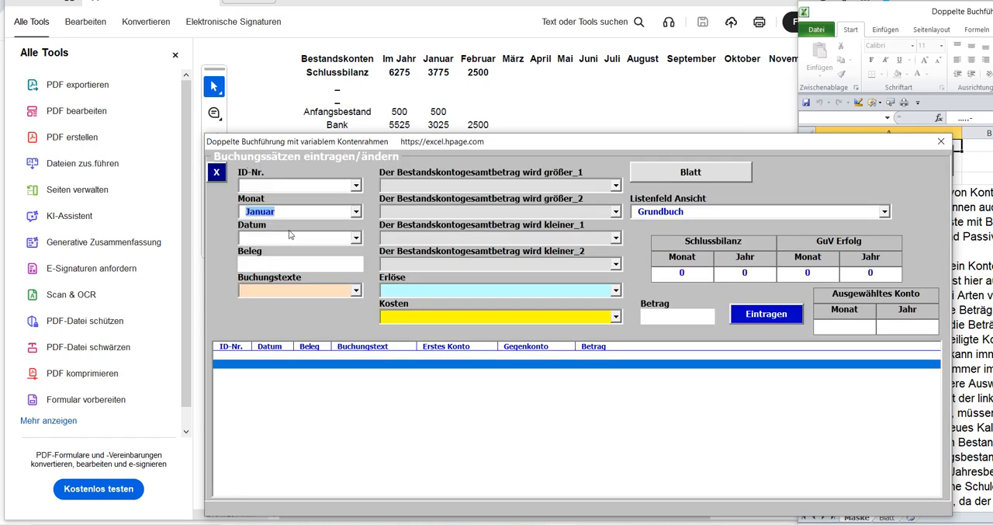
left_click(356, 238)
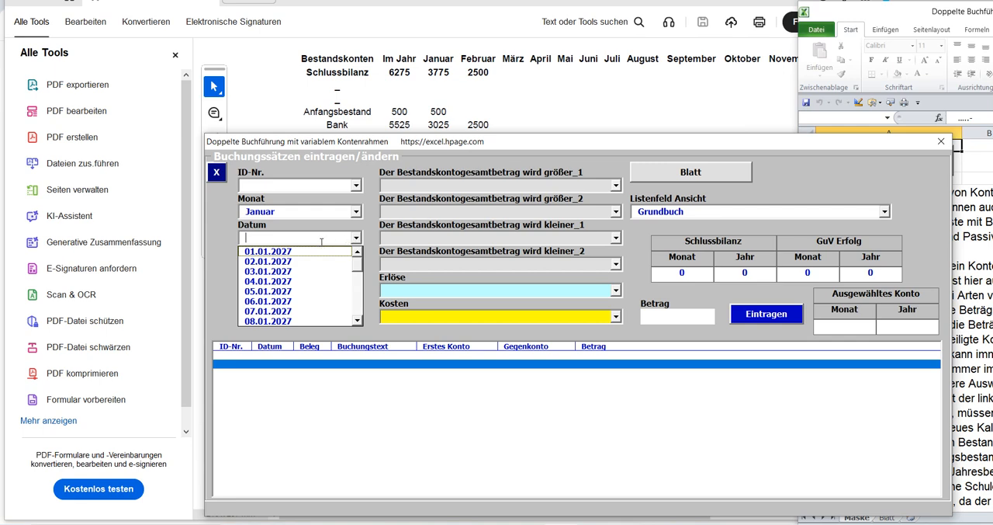
left_click(306, 253)
left_click(278, 263)
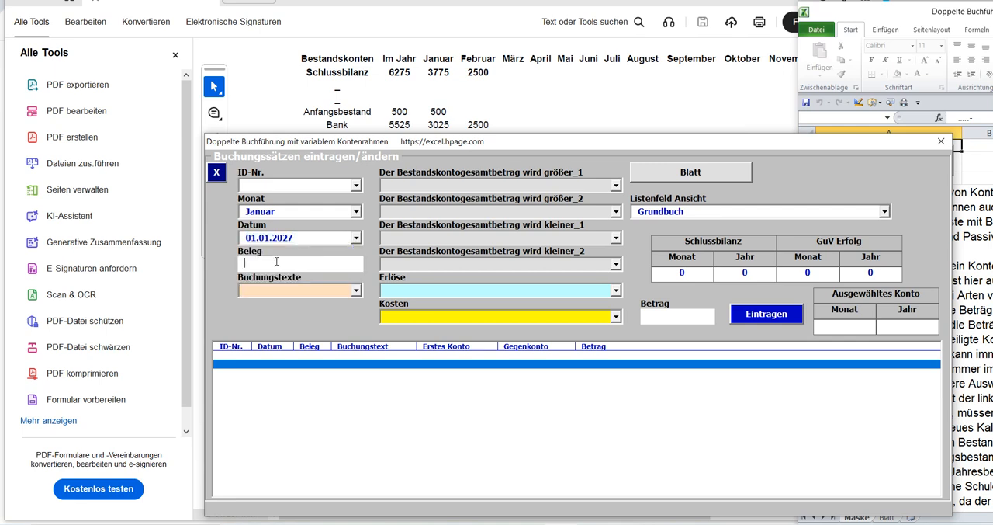
type("1")
left_click(361, 293)
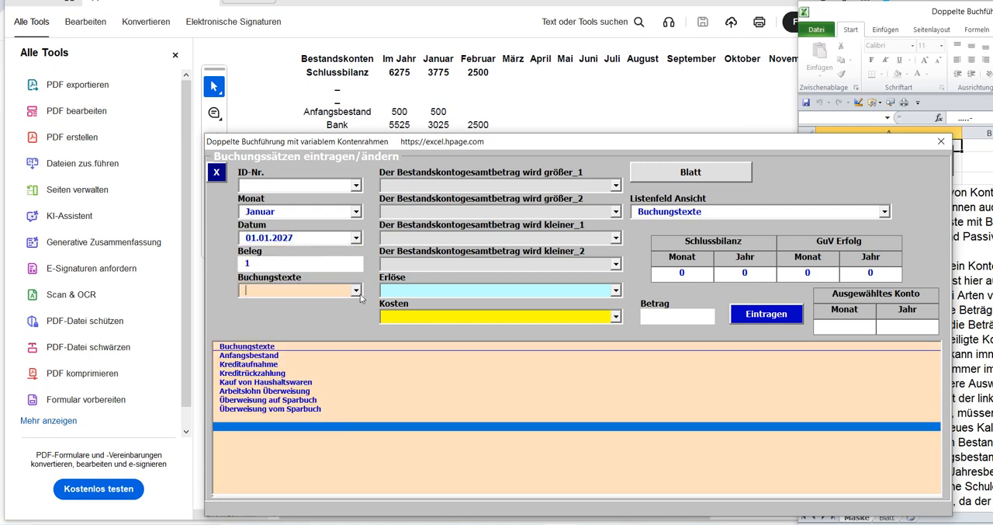
left_click(358, 292)
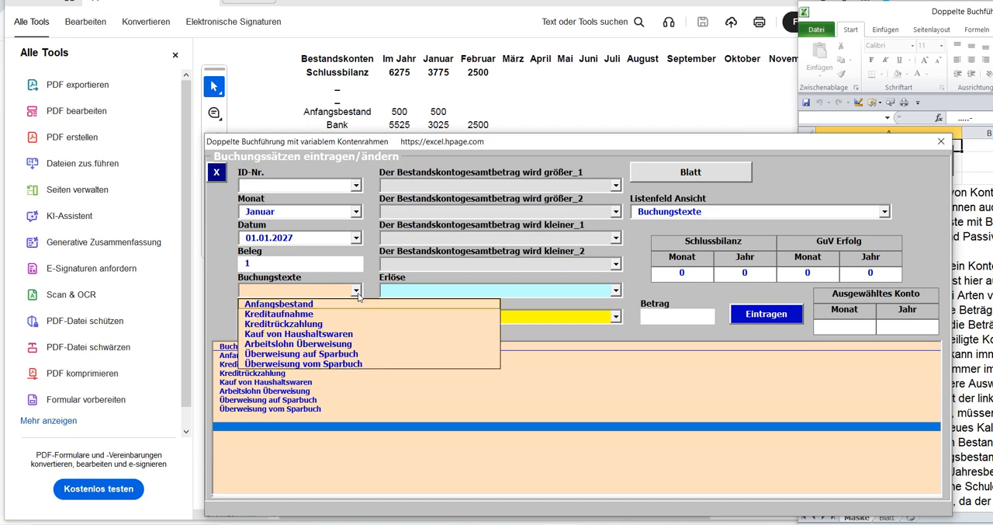
left_click(305, 306)
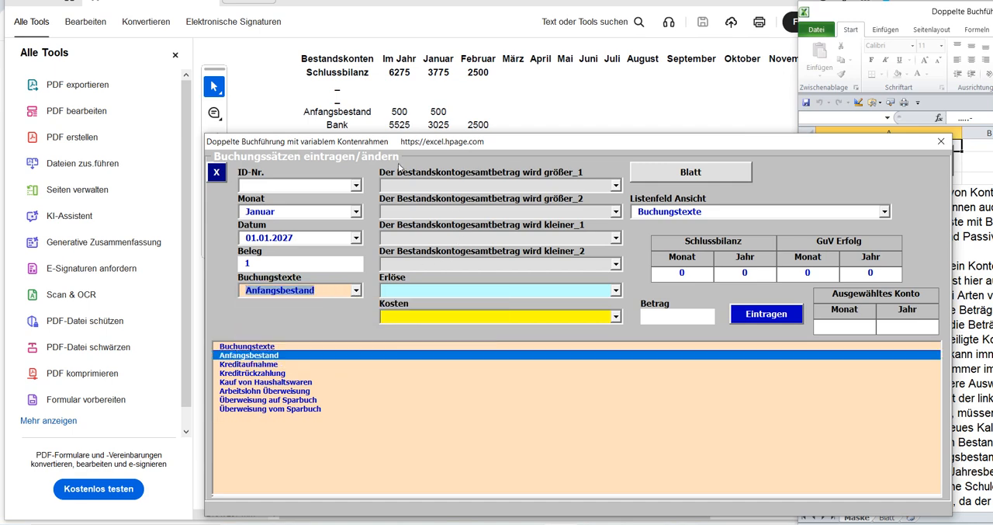
Choose Bank as the größer_1 account and Anfangsbestand as größer_2, and set the Betrag to 5525.
left_click(618, 185)
left_click(431, 212)
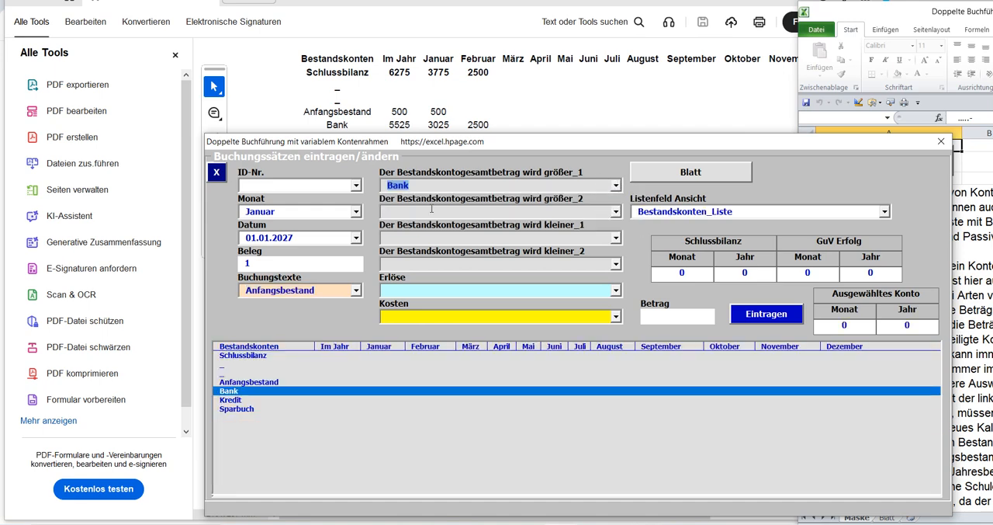
left_click(615, 211)
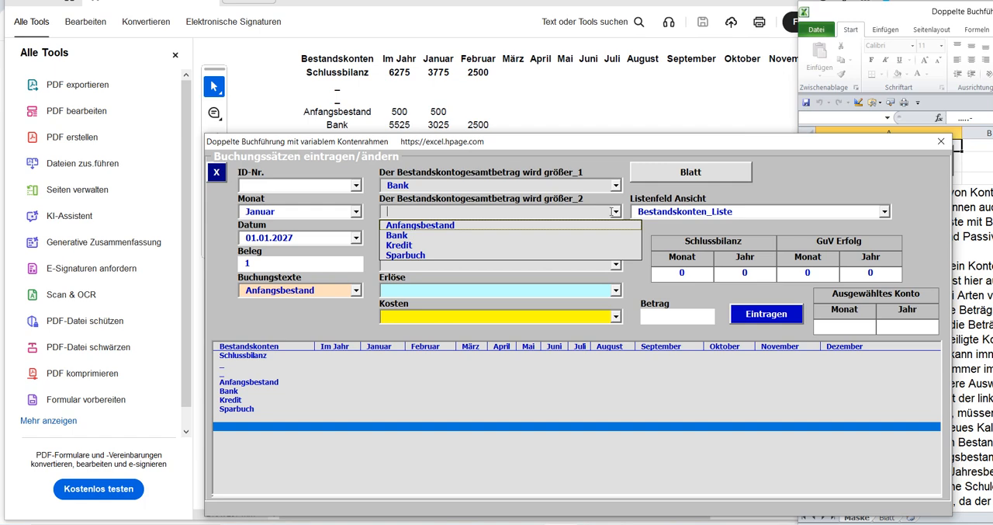
left_click(427, 225)
left_click(654, 317)
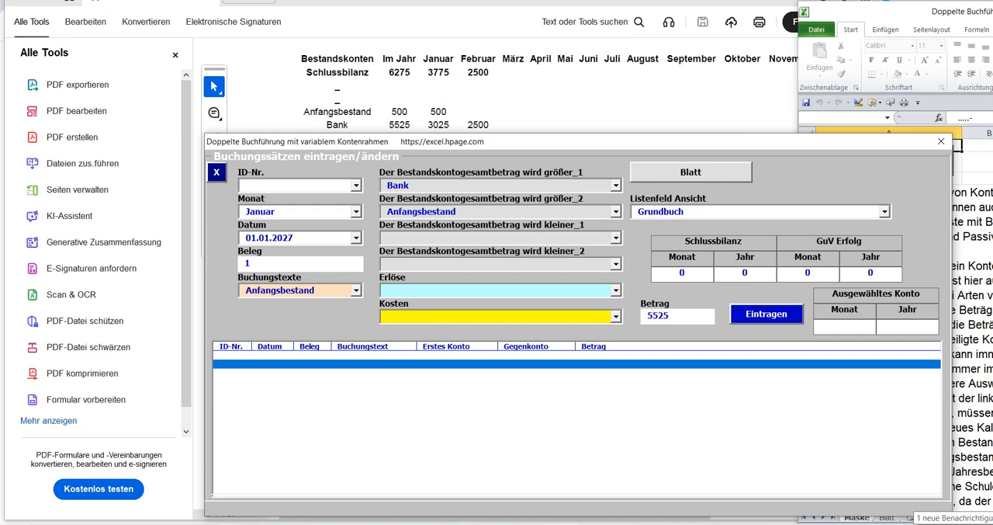
Post the Bank opening balance entry and check the Bank and Schlussbilanz rows in the account list.
left_click(757, 315)
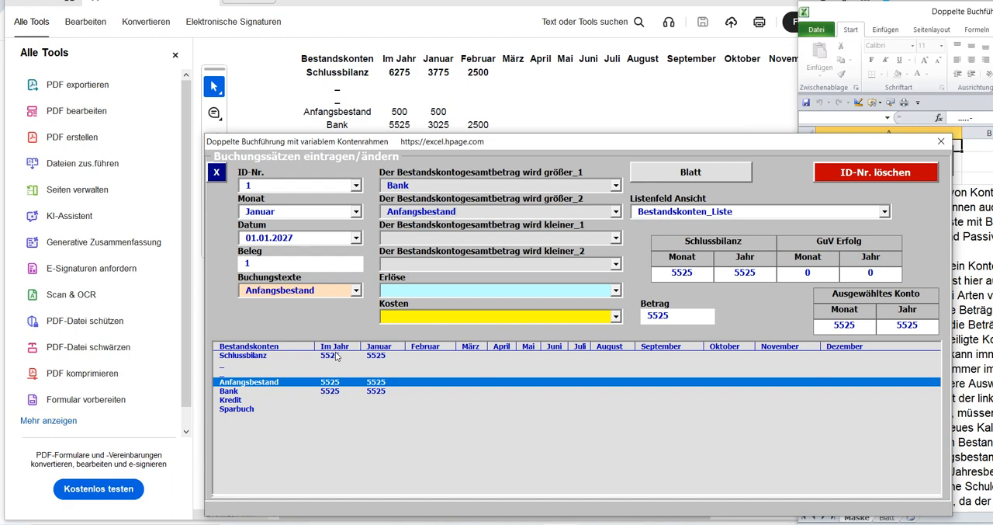
left_click(334, 392)
left_click(332, 356)
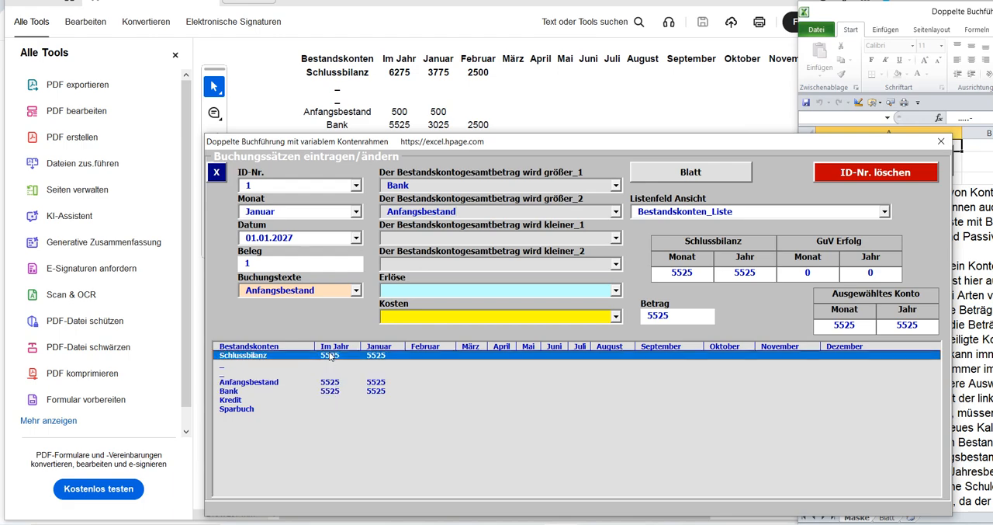
Move the form down to uncover the report's Kredit row and clear the ID-Nr. for a new booking.
left_click_drag(459, 143, 457, 158)
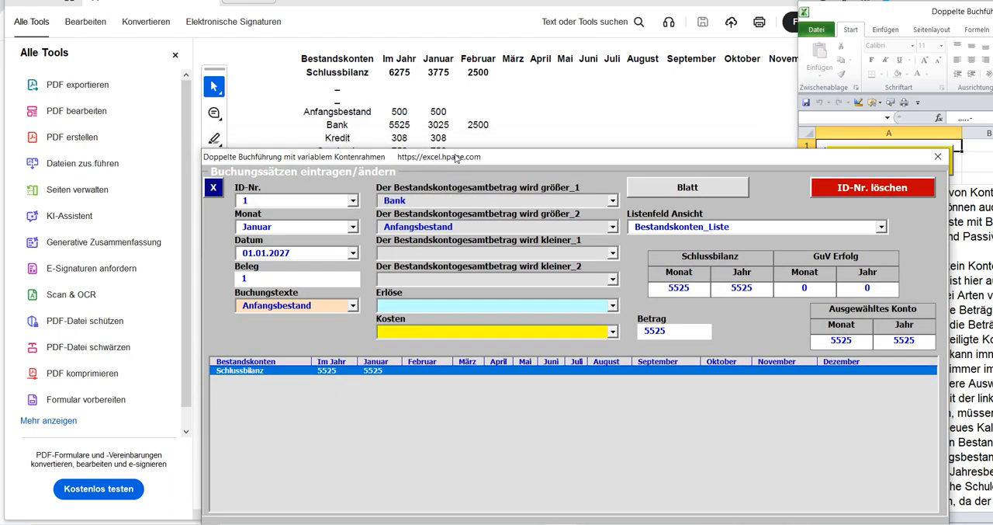
left_click(272, 204)
key("BackSpace")
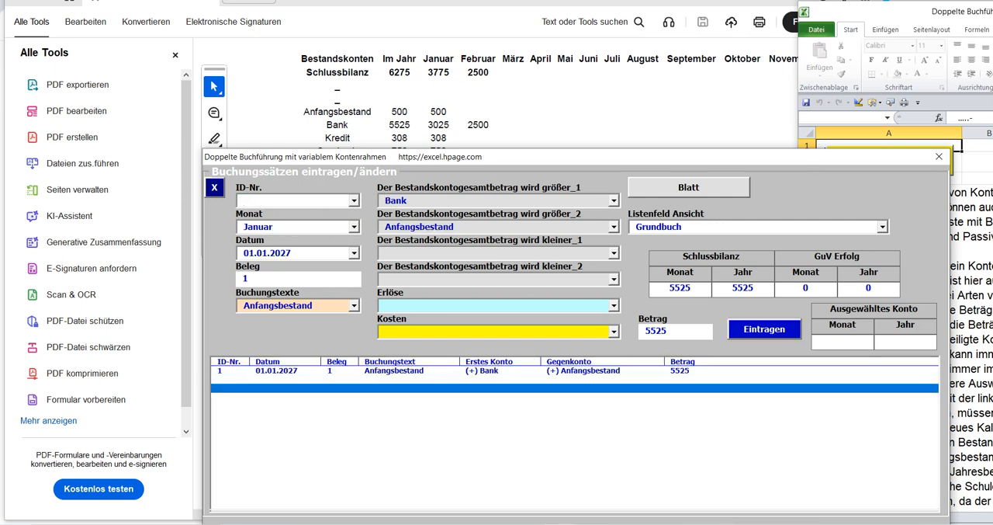
Choose Kredit as the größer_1 account, empty größer_2 and choose Anfangsbestand as the kleiner_2 account.
left_click(615, 201)
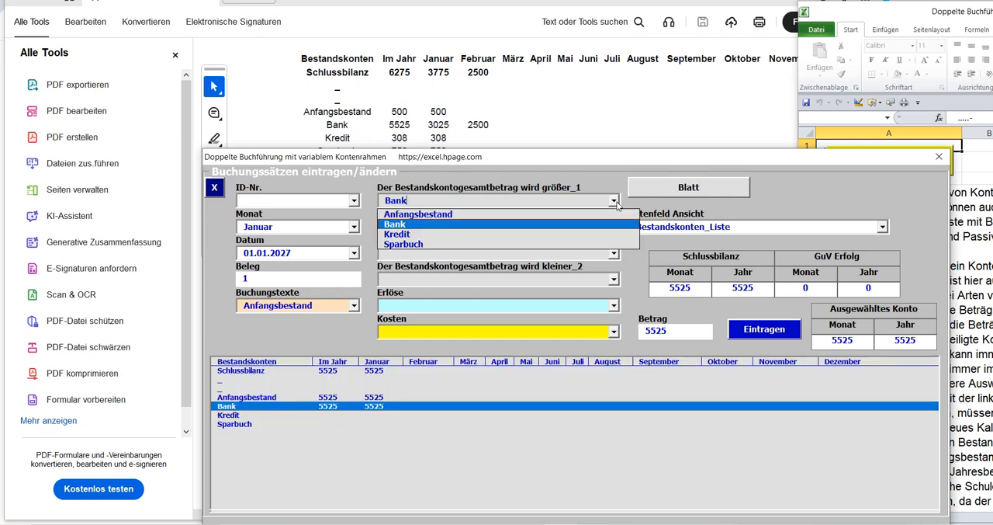
left_click(436, 233)
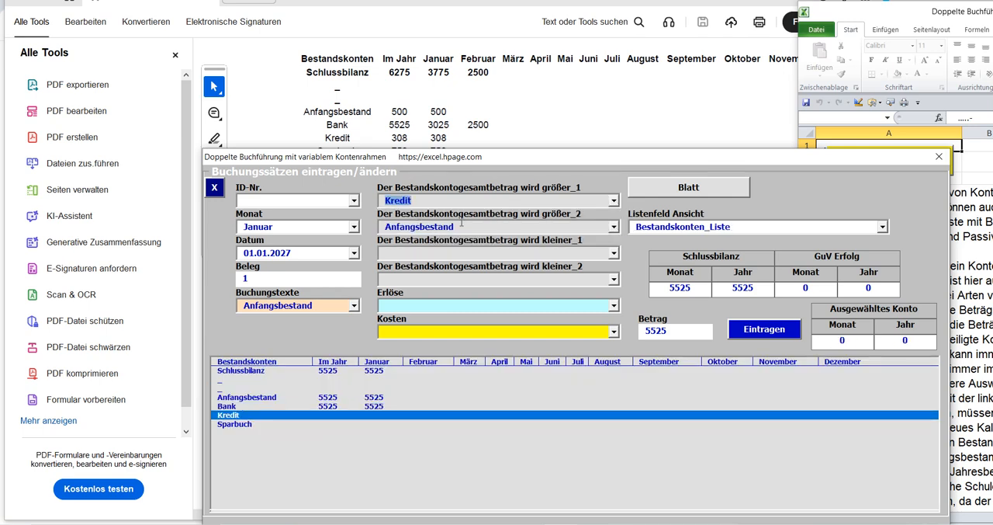
double_click(460, 224)
key("BackSpace")
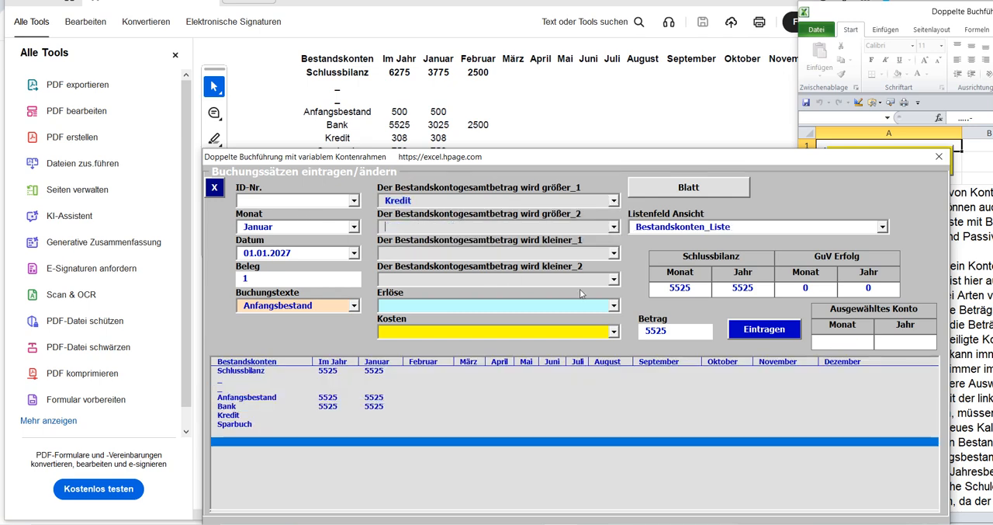
left_click(614, 280)
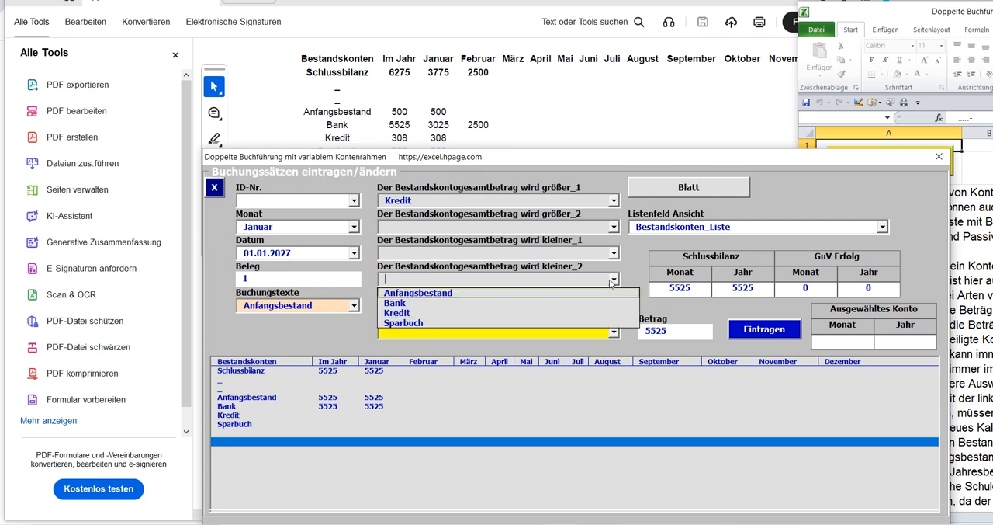
left_click(458, 293)
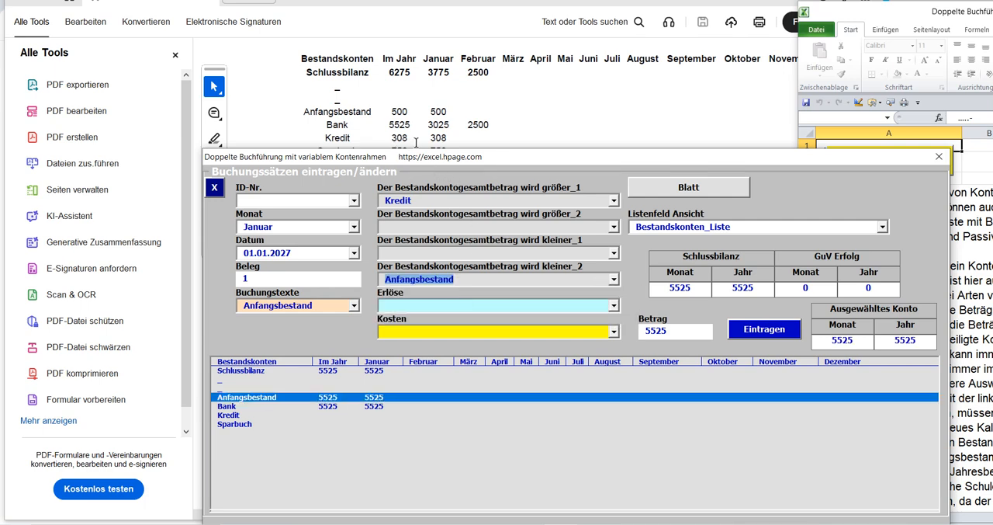
Set the Betrag to 308, post the Kredit entry and check the Kredit, Bank and Schlussbilanz rows.
left_click(667, 331)
type("308")
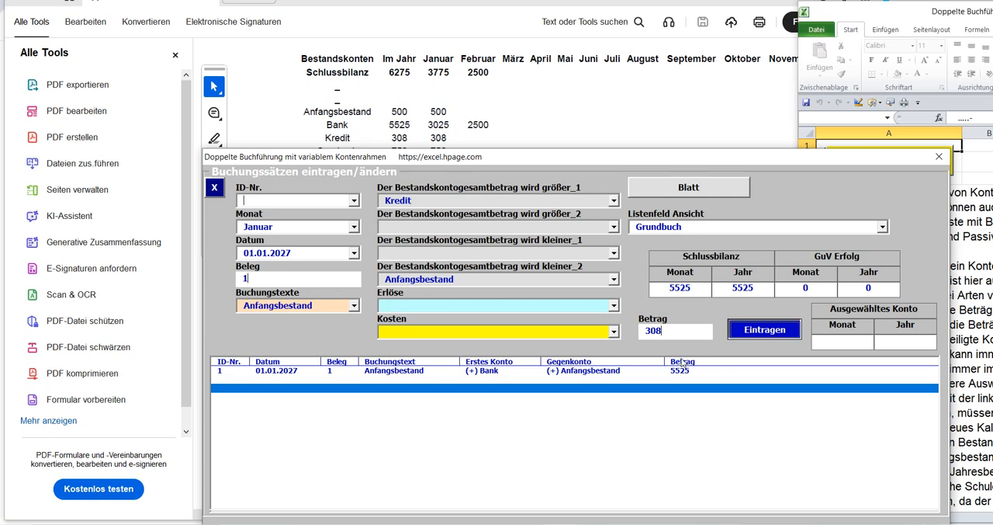
key("Return")
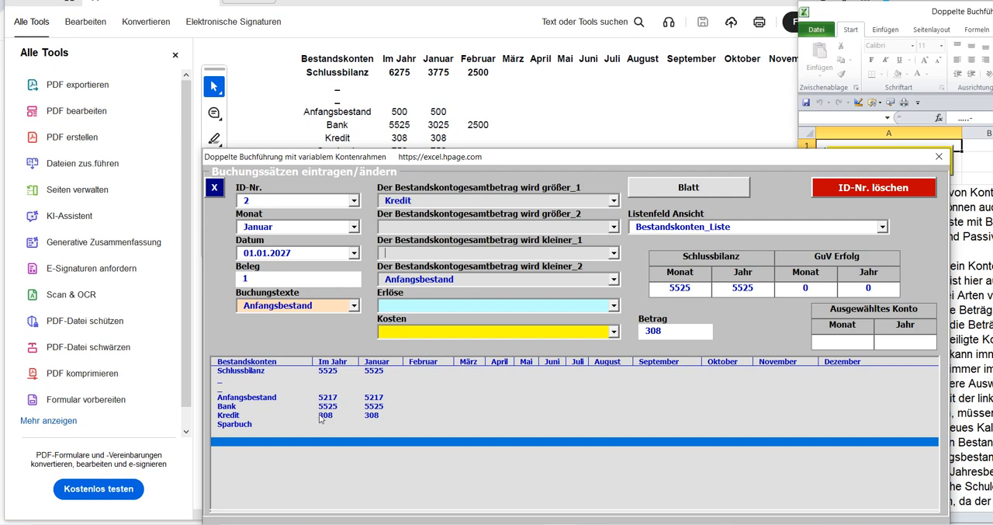
left_click(321, 415)
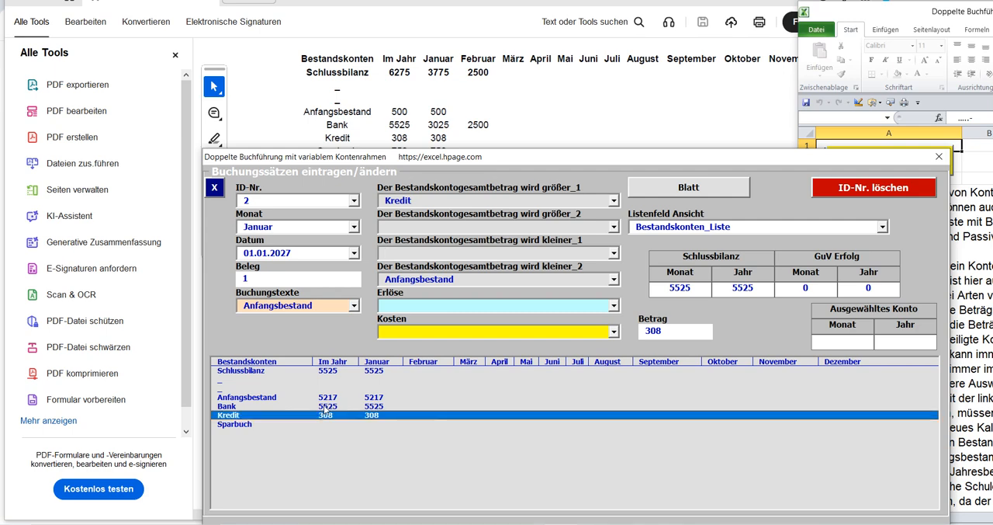
left_click(326, 407)
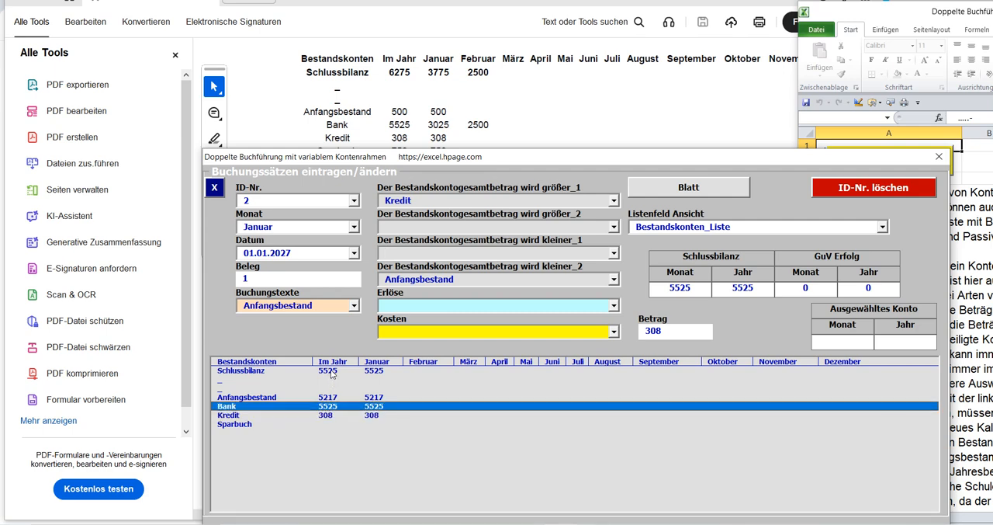
left_click(331, 373)
Move the form down to uncover the report's Sparbuch row and clear the ID-Nr. for another booking.
mouse_move(472, 159)
left_mouse_down()
mouse_move(482, 180)
mouse_move(471, 172)
left_mouse_up()
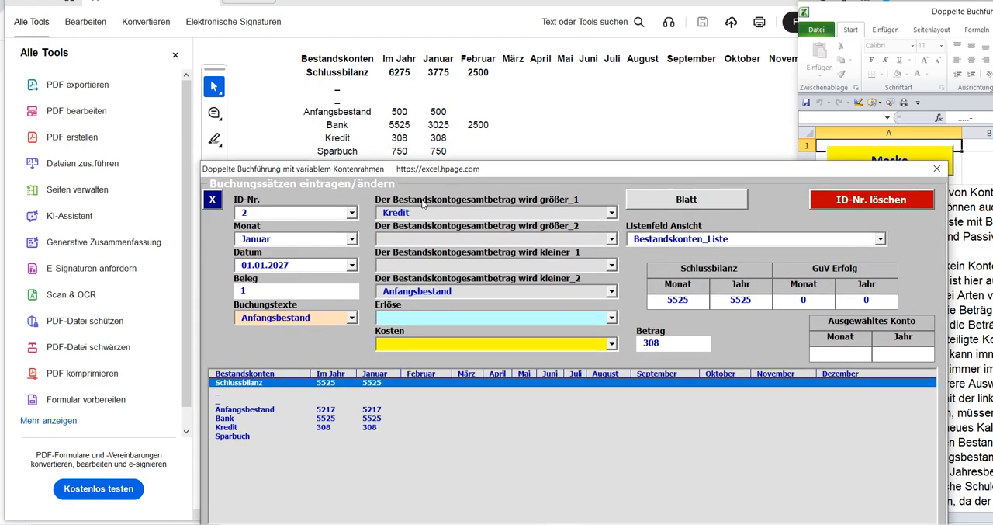
left_click(264, 212)
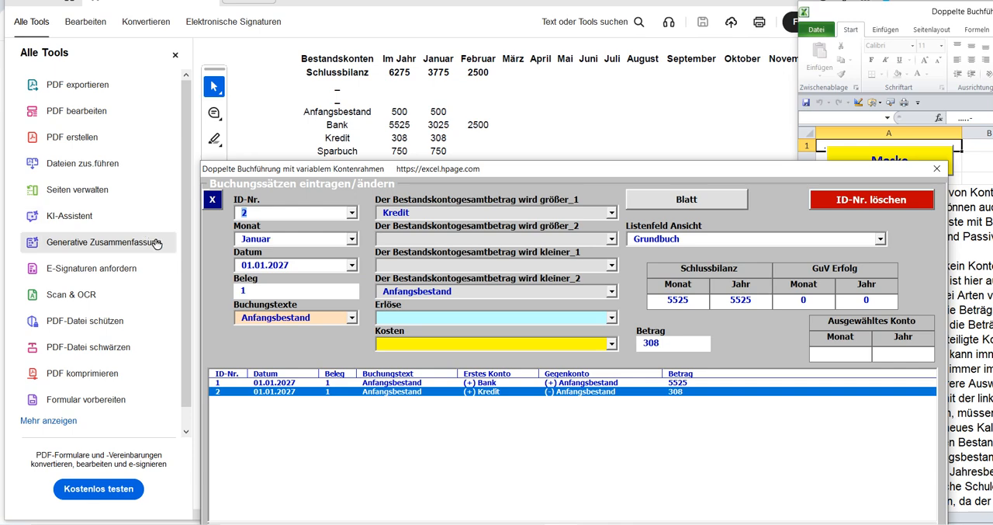
key("BackSpace")
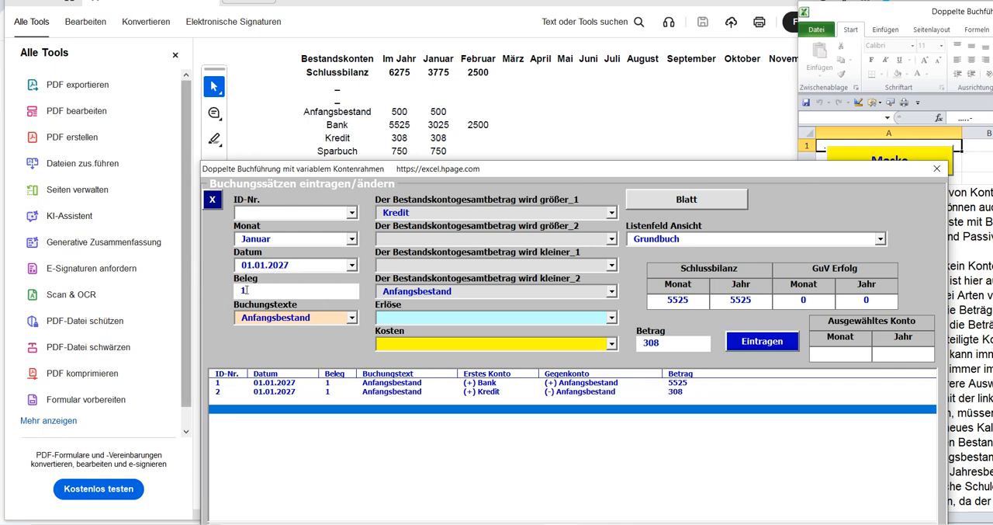
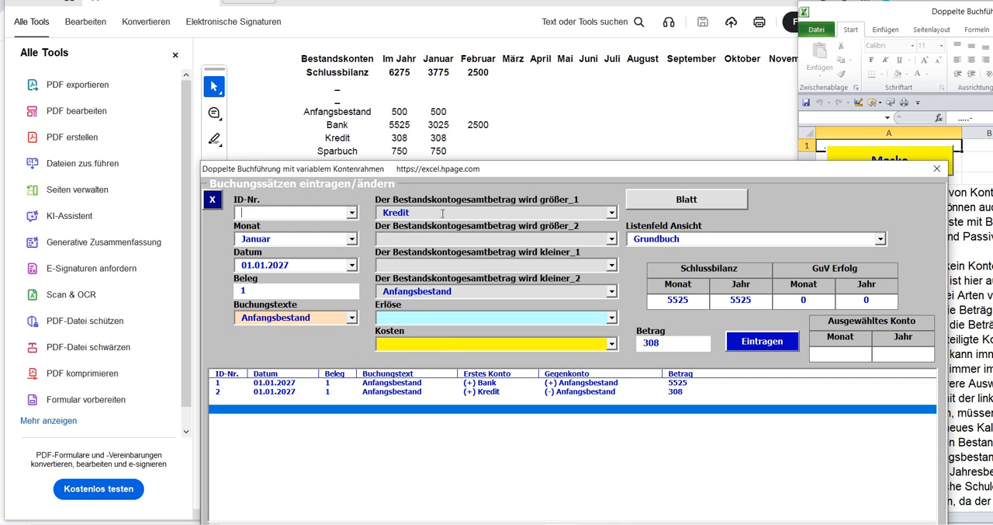
Choose Sparbuch as the größer_1 account and Anfangsbestand as the größer_2 account, and empty the kleiner_2 account.
left_click(612, 212)
left_click(413, 260)
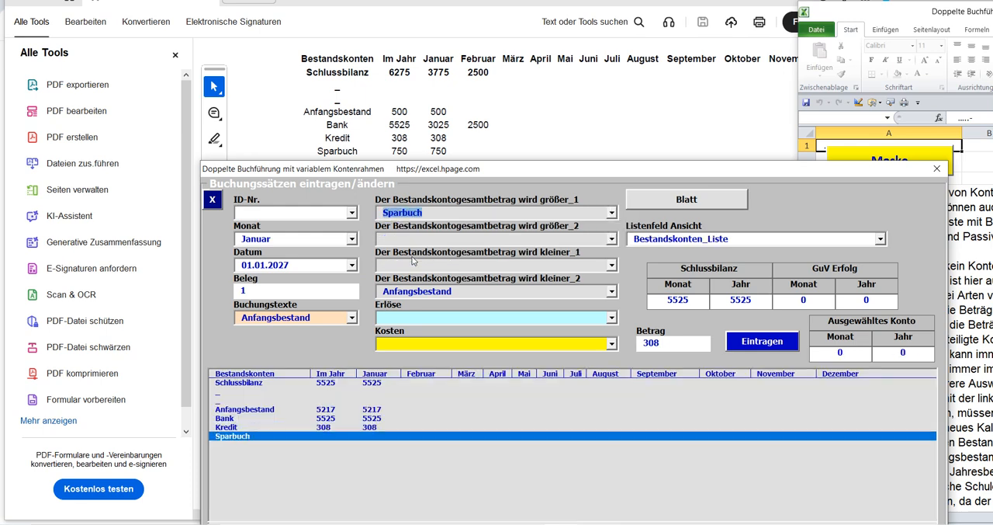
left_click(612, 238)
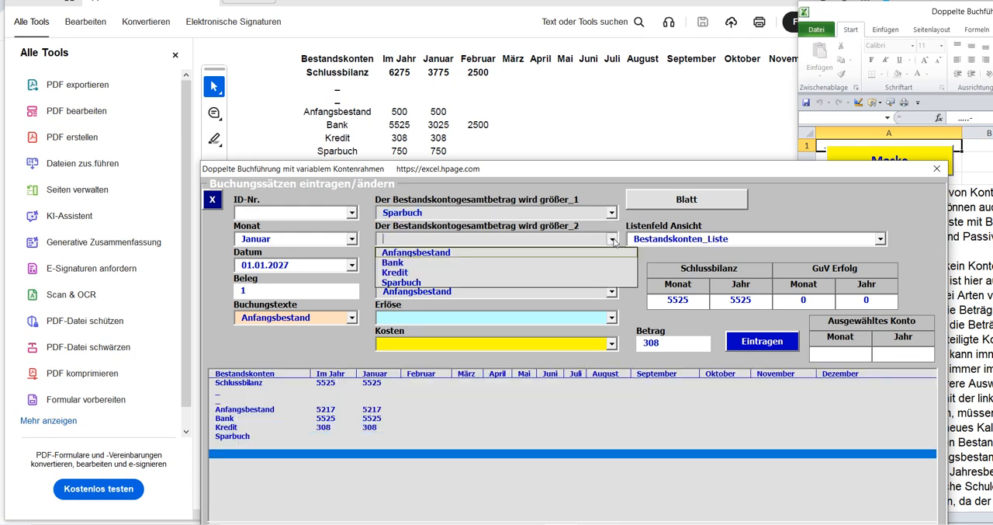
left_click(432, 253)
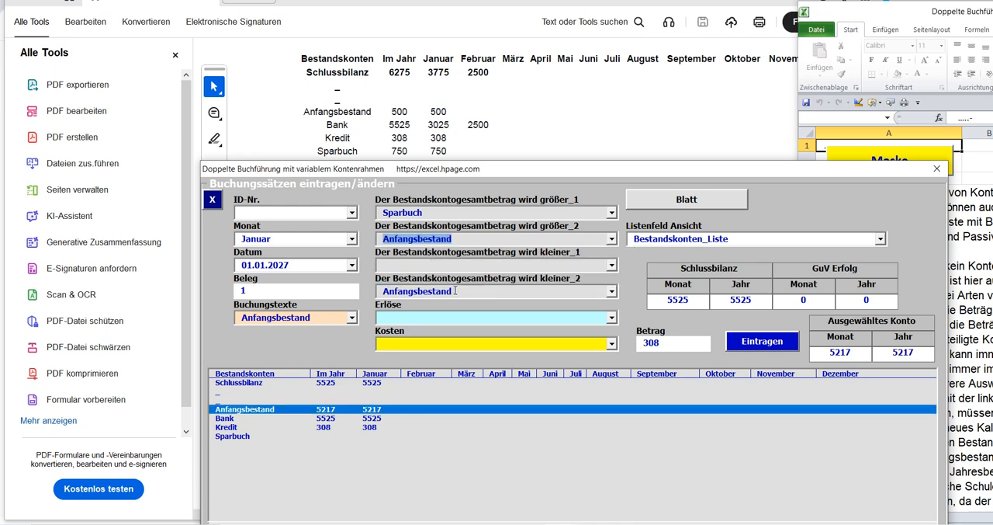
left_click(454, 291)
key("Delete")
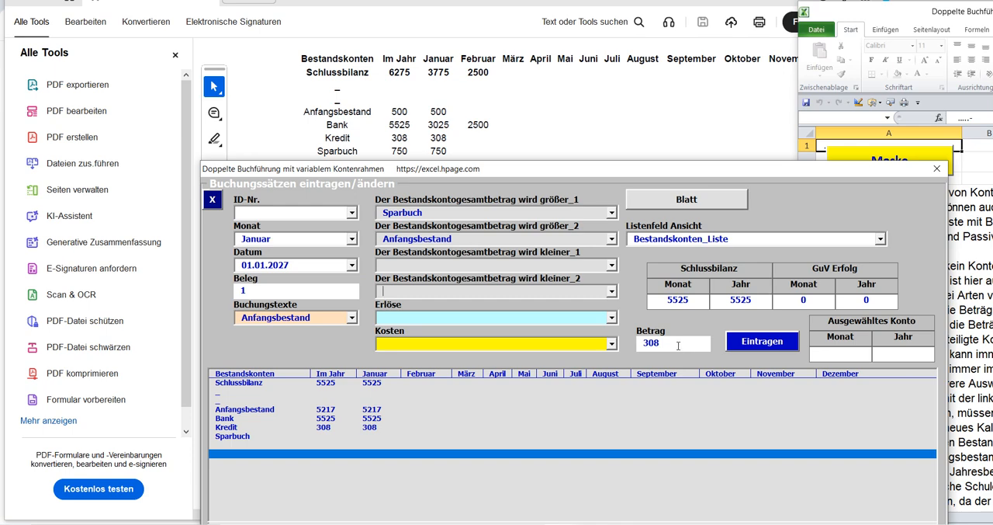
Set the Betrag to 750, post the Sparbuch entry and check the Anfangsbestand, Sparbuch and Schlussbilanz rows.
key("Return")
type("750")
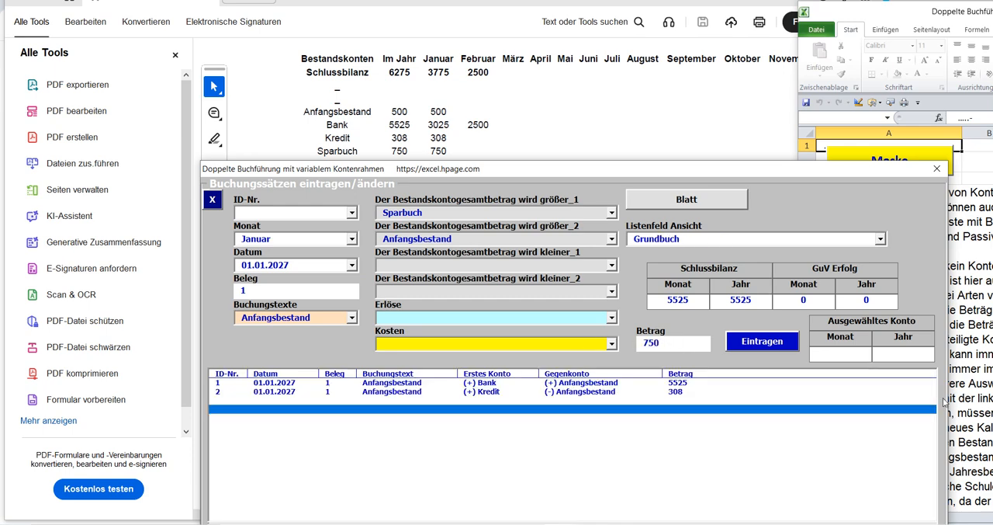
left_click(764, 343)
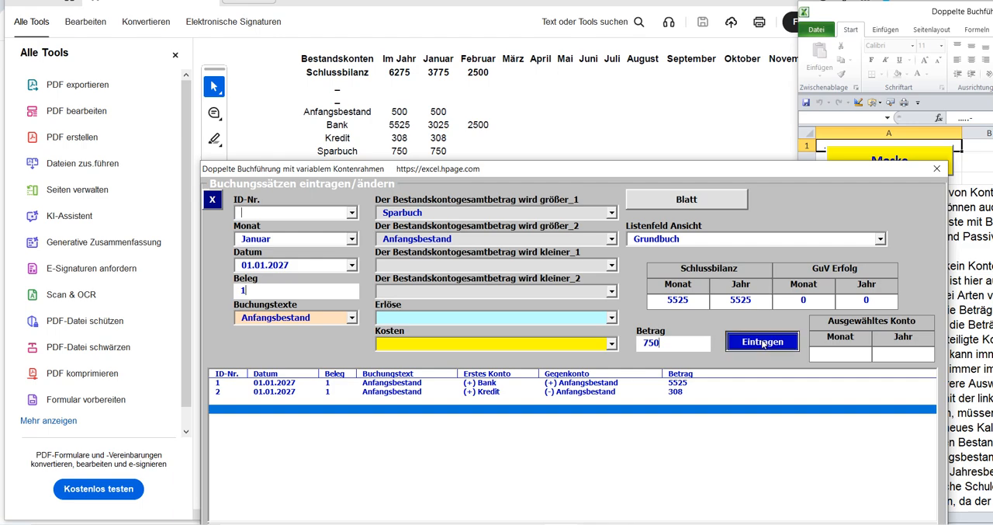
left_click(485, 237)
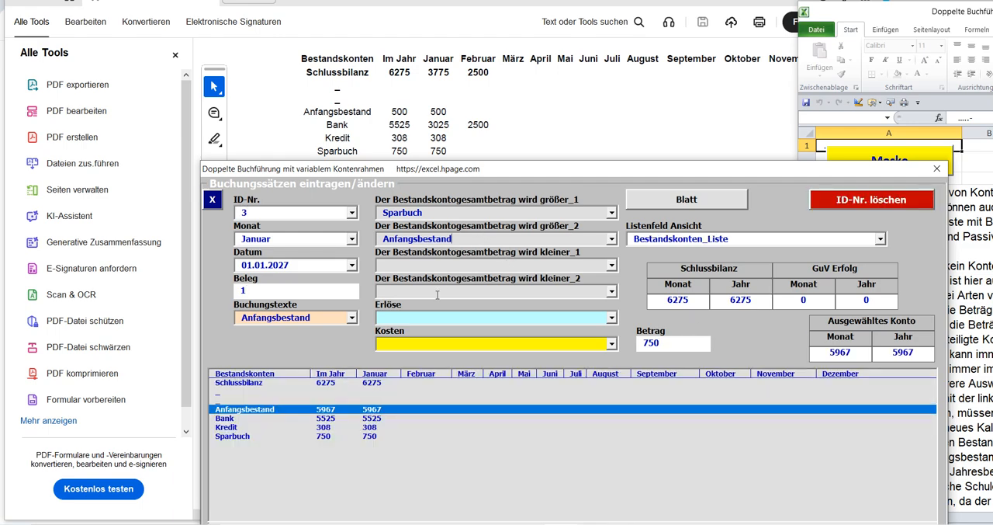
left_click(314, 437)
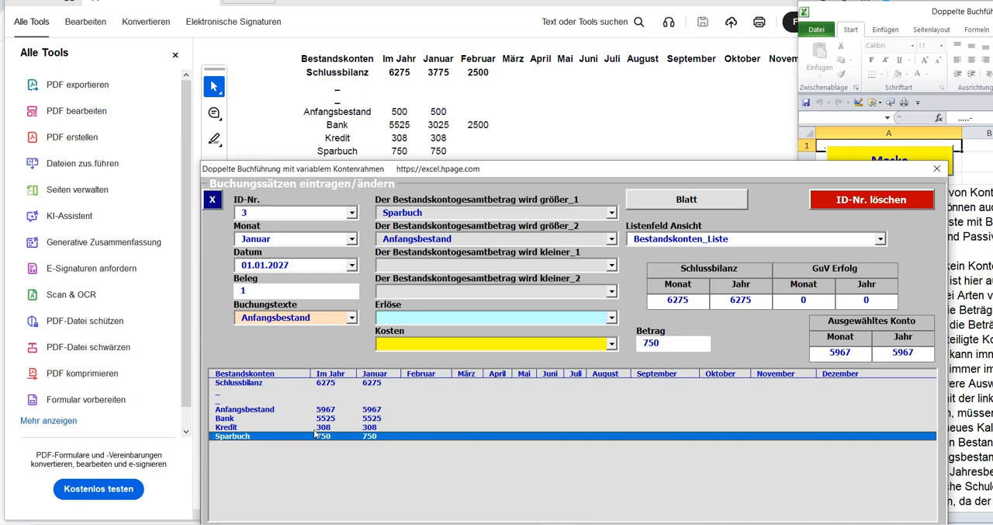
left_click(321, 411)
left_click(332, 384)
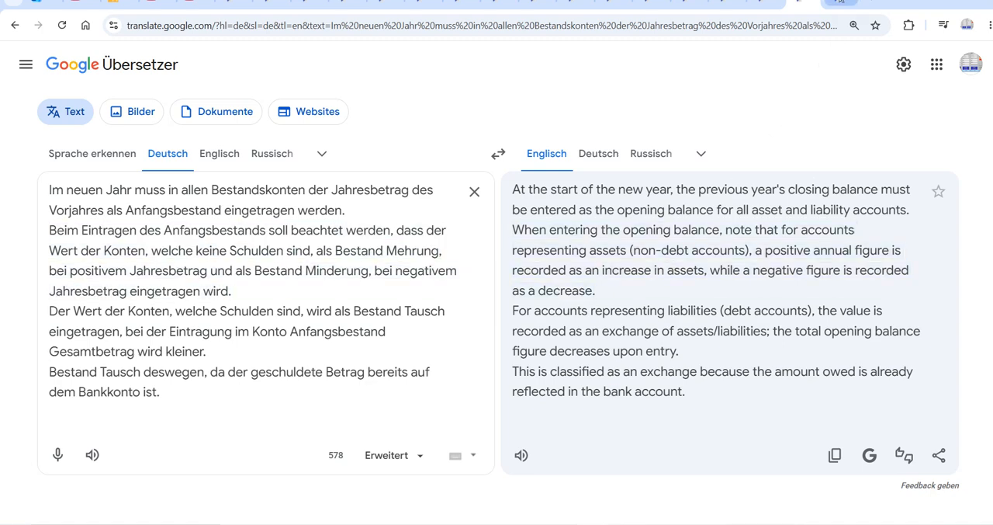
Play the German note on verifying the Anfangsbestand aloud in Google Übersetzer, and switch back to the PDF report.
left_click(841, 2)
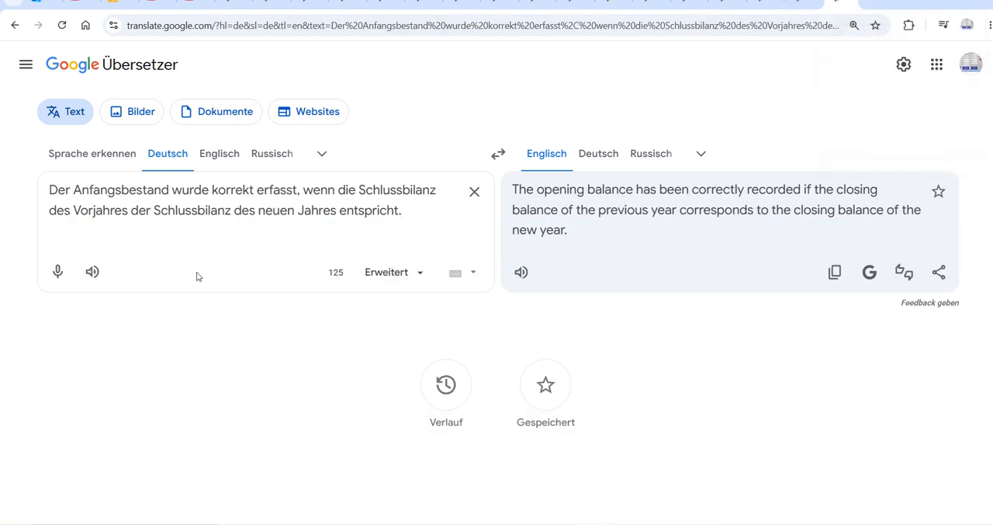
left_click(92, 272)
key("alt+Tab")
key("alt+Tab")
Switch to the Excel booking form and compare its Sparbuch and Schlussbilanz yearly amounts with the PDF report.
key("alt+Tab")
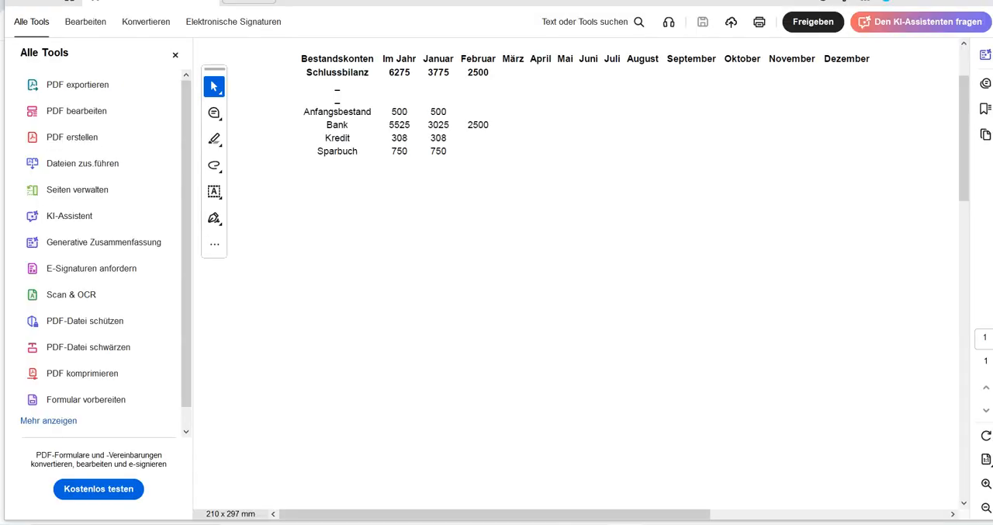
key("alt+Tab")
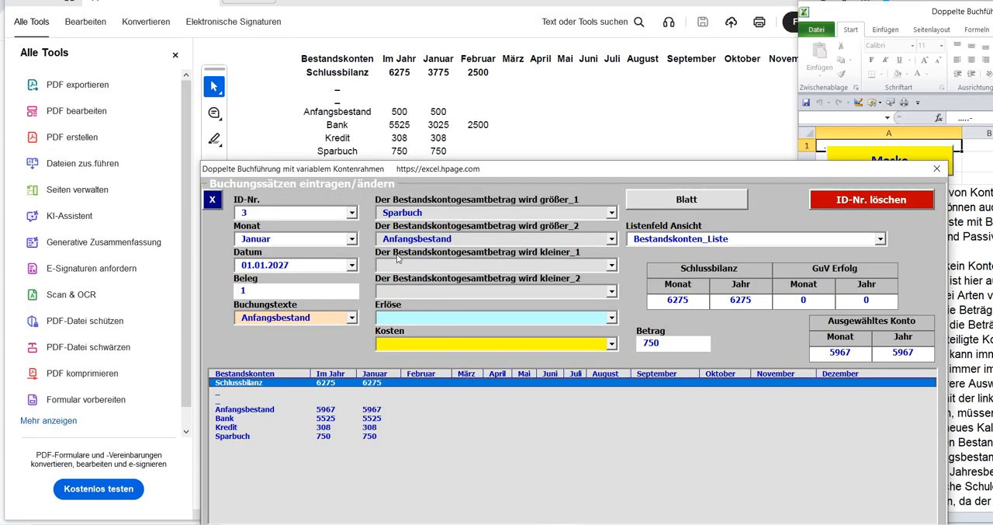
left_click(432, 211)
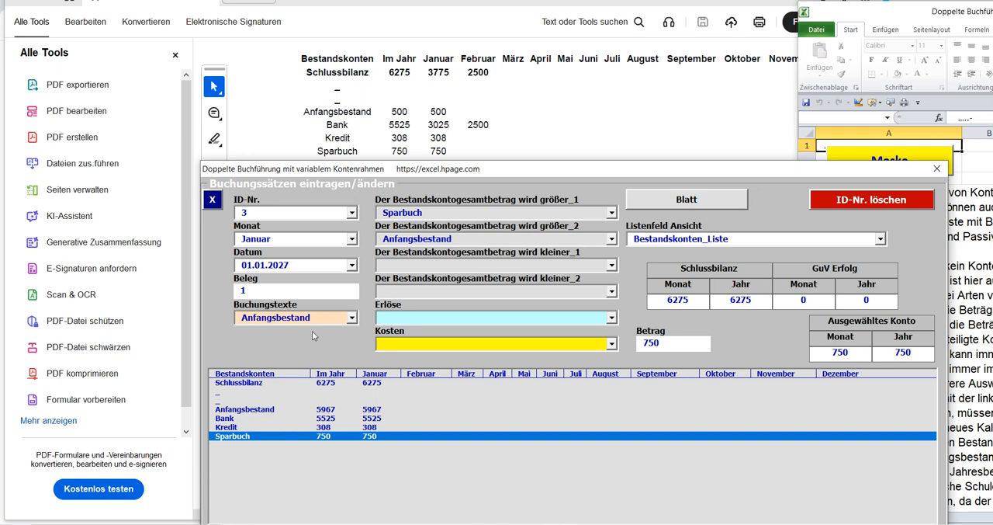
left_click(225, 383)
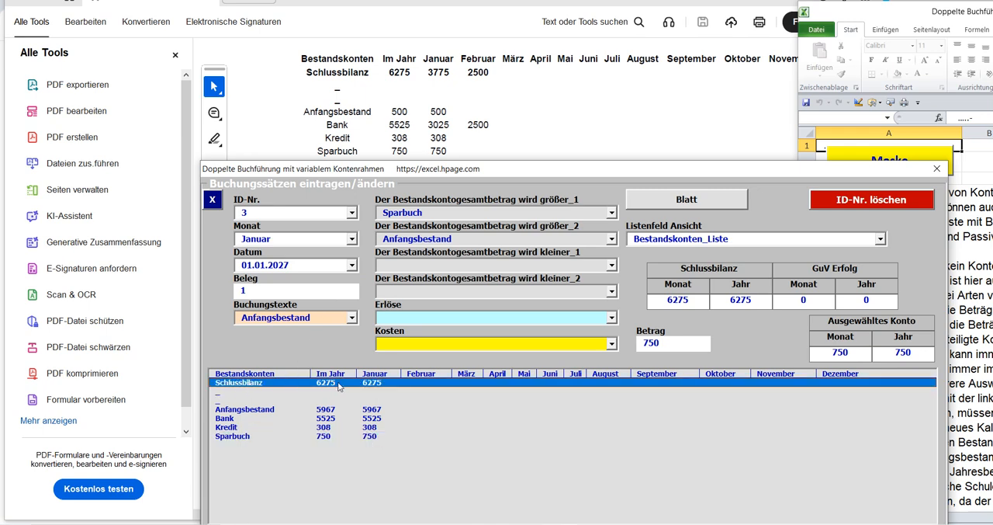